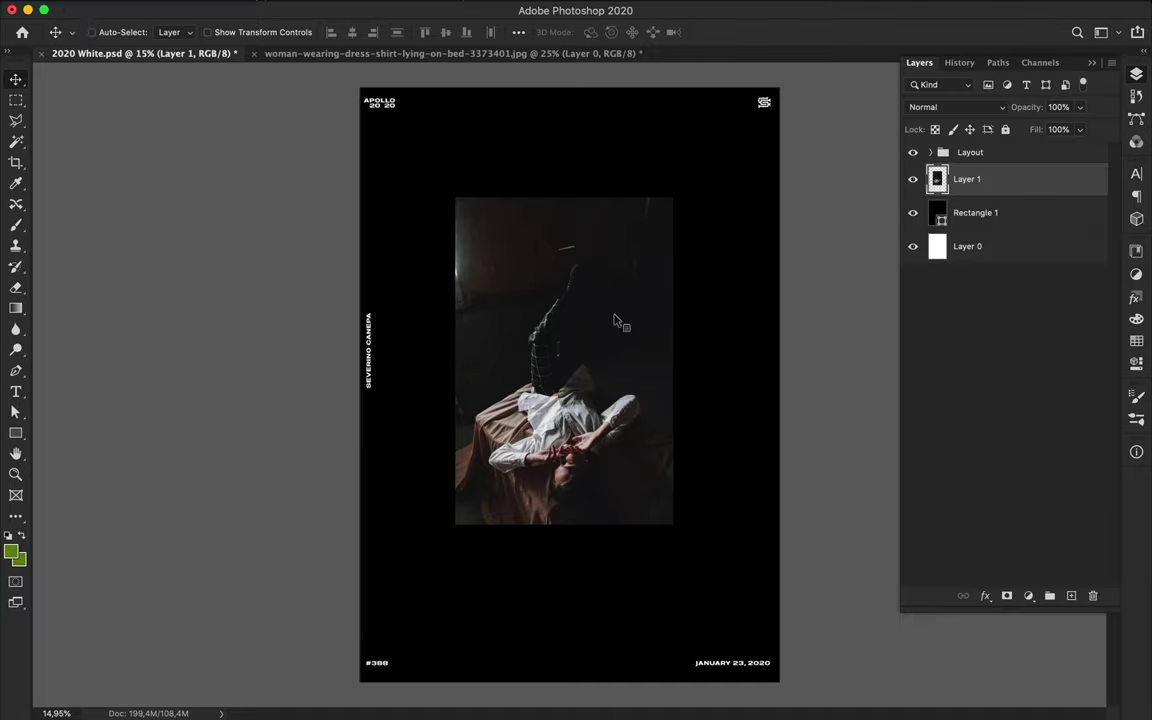
Add a Gradient Map adjustment layer and browse its gradient presets
click(1030, 597)
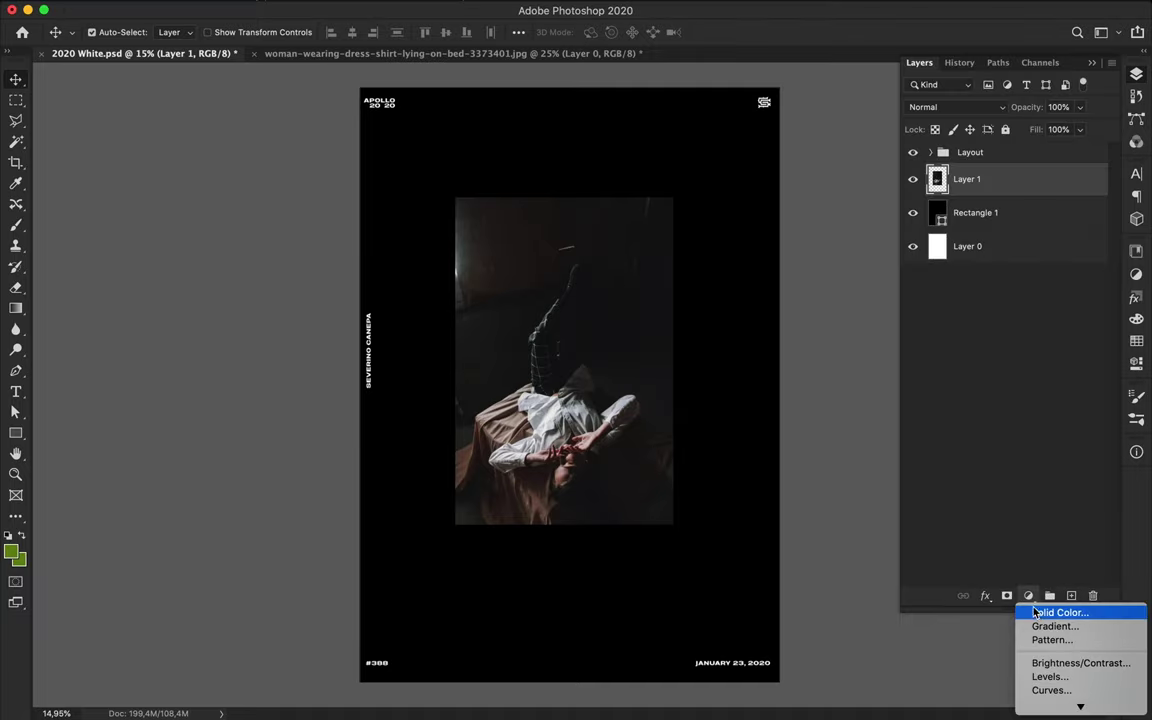
click(1050, 684)
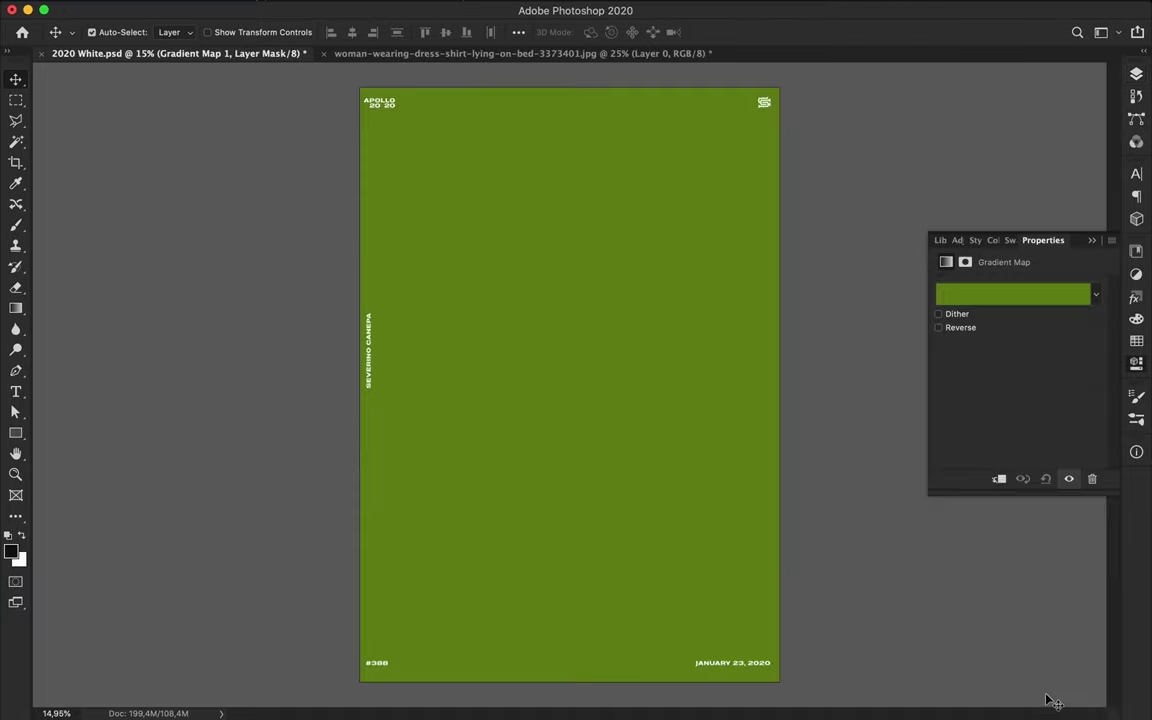
click(997, 295)
click(766, 257)
scroll(766, 257, down, 1)
click(768, 250)
Apply the red-orange gradient preset, then move the photo up and right
mouse_move(714, 110)
mouse_down()
mouse_move(995, 113)
mouse_move(847, 61)
mouse_up()
scroll(850, 205, down, 1)
click(850, 213)
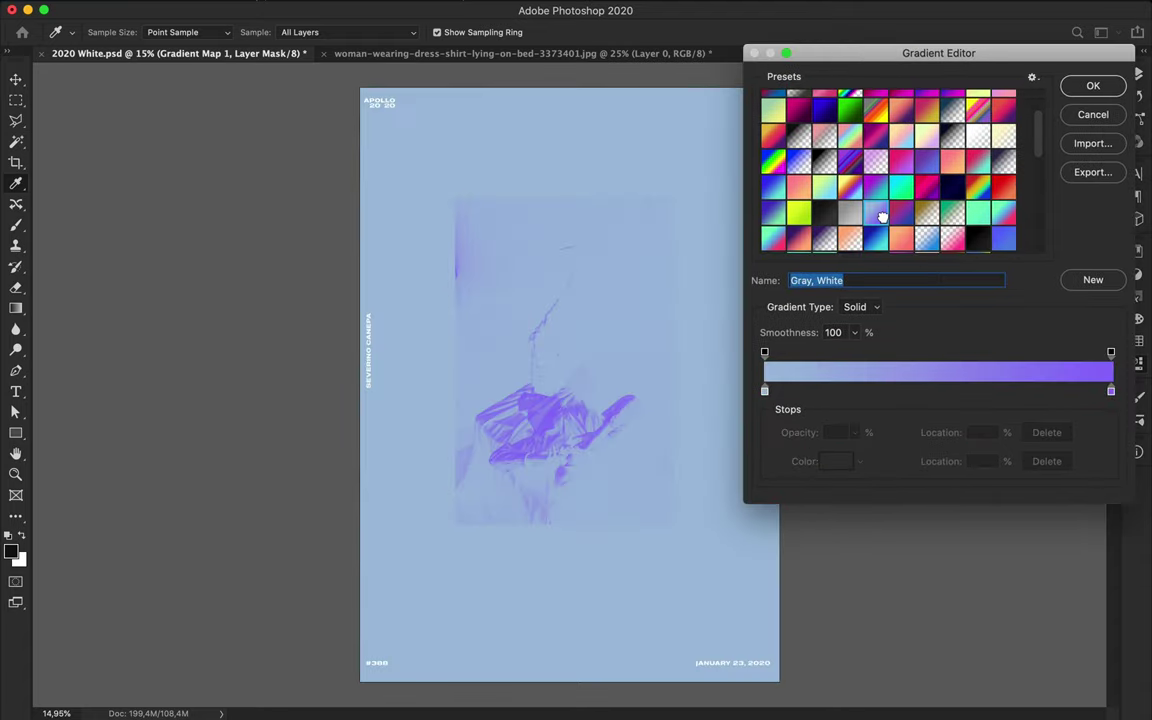
scroll(960, 205, down, 2)
scroll(960, 190, up, 1)
scroll(980, 175, up, 1)
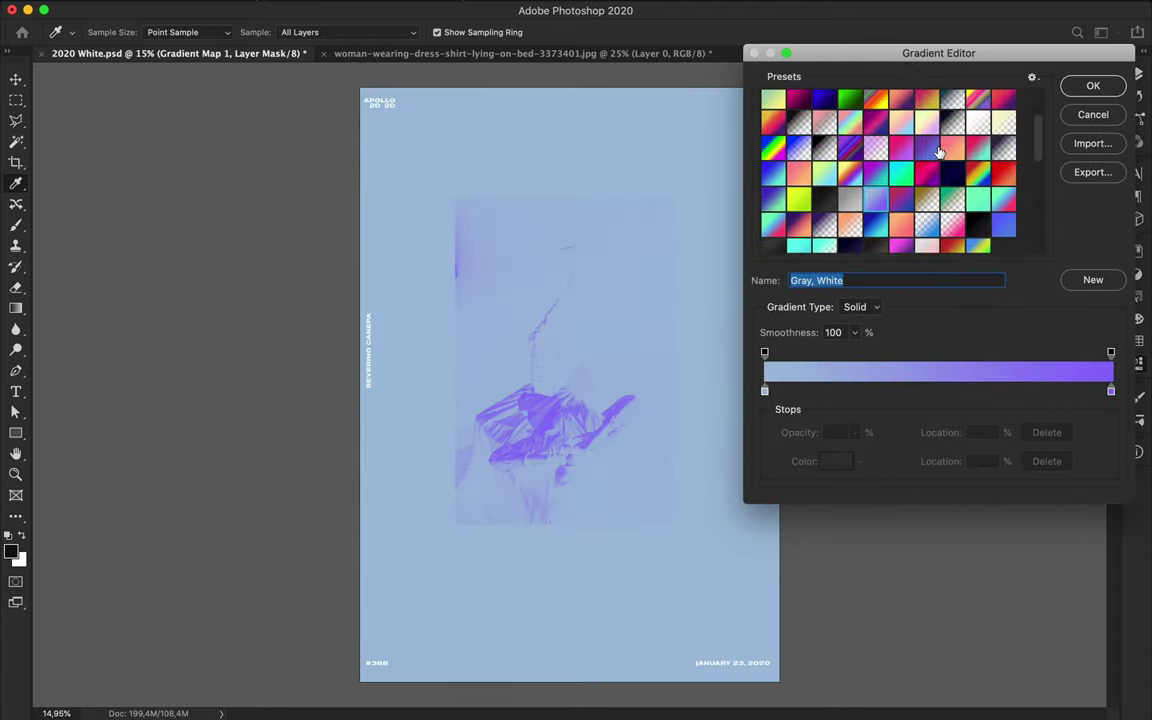
click(1002, 172)
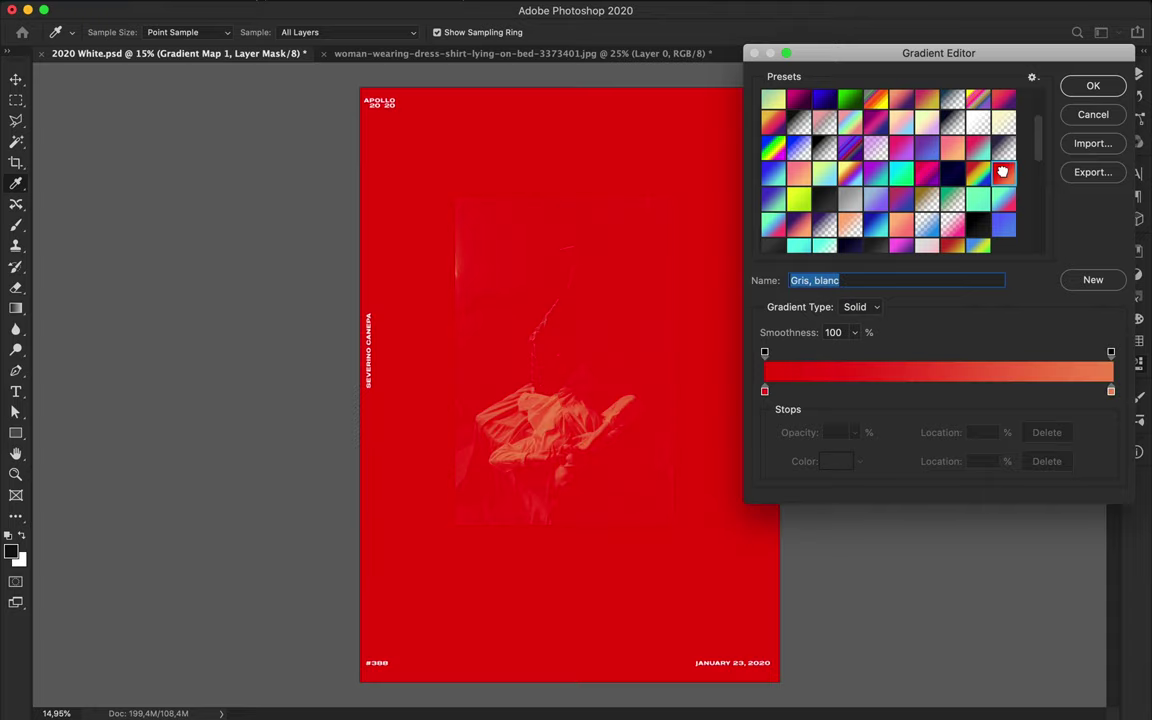
click(1093, 85)
key(v)
drag(545, 419, 614, 298)
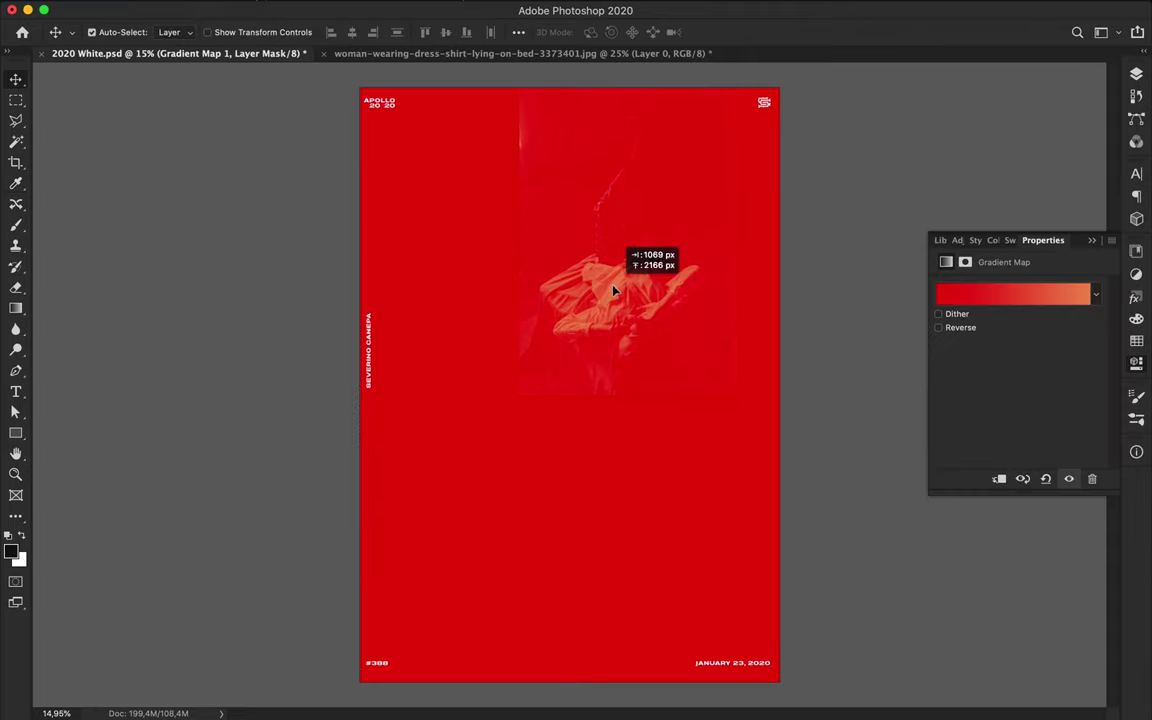
Enlarge the photo to about 109% and shift it higher on the poster
key(ctrl+t)
key(Escape)
drag(623, 303, 607, 272)
key(ctrl+t)
drag(632, 404, 632, 442)
drag(636, 398, 636, 369)
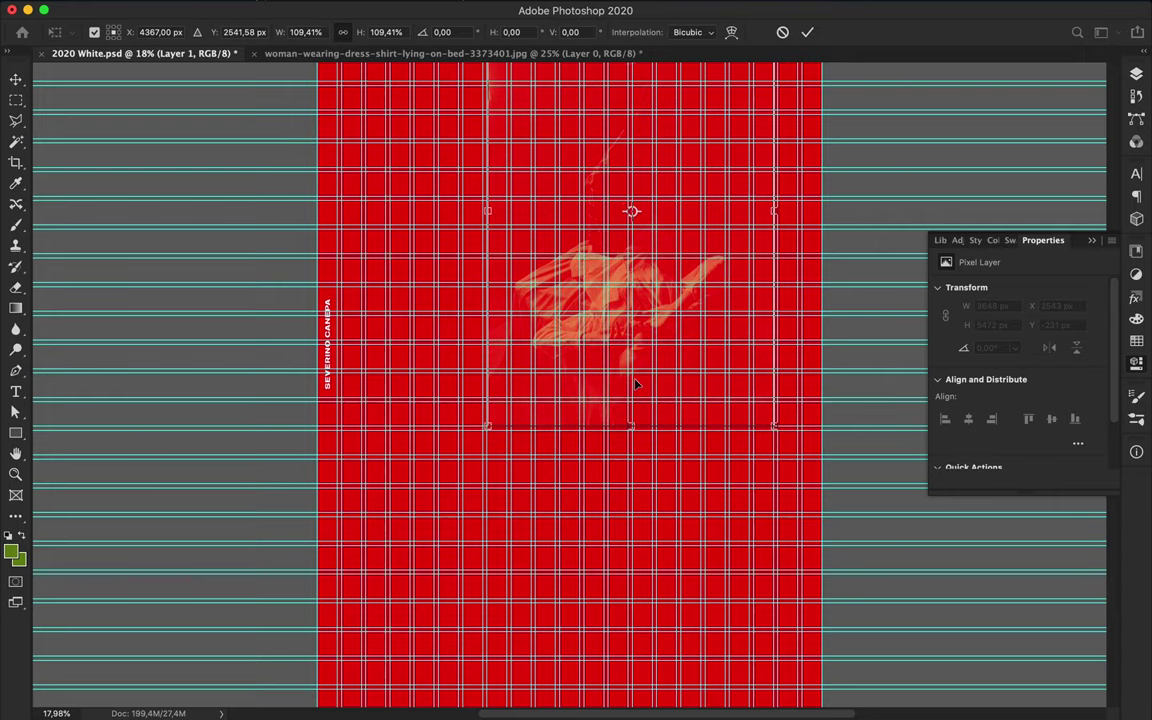
scroll(600, 340, up, 3)
key(Return)
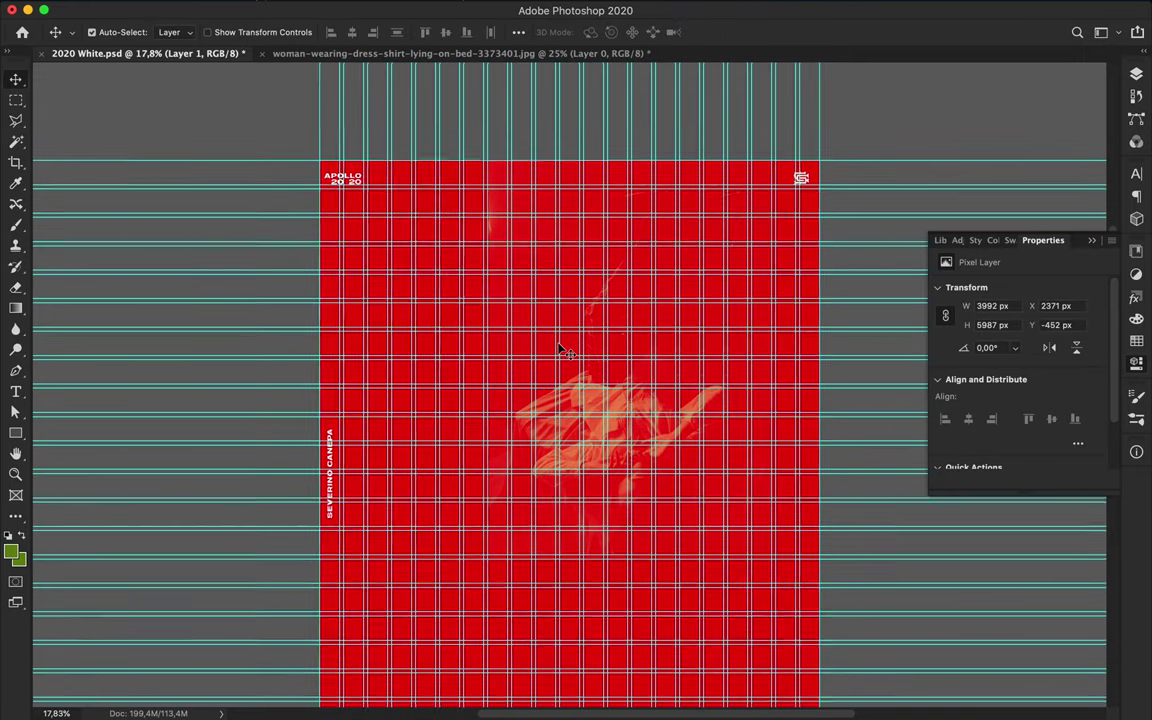
Hide the guides and set the foreground colour to white (ffffff)
key(ctrl+h)
key(u)
click(10, 550)
text(ffffff)
key(Return)
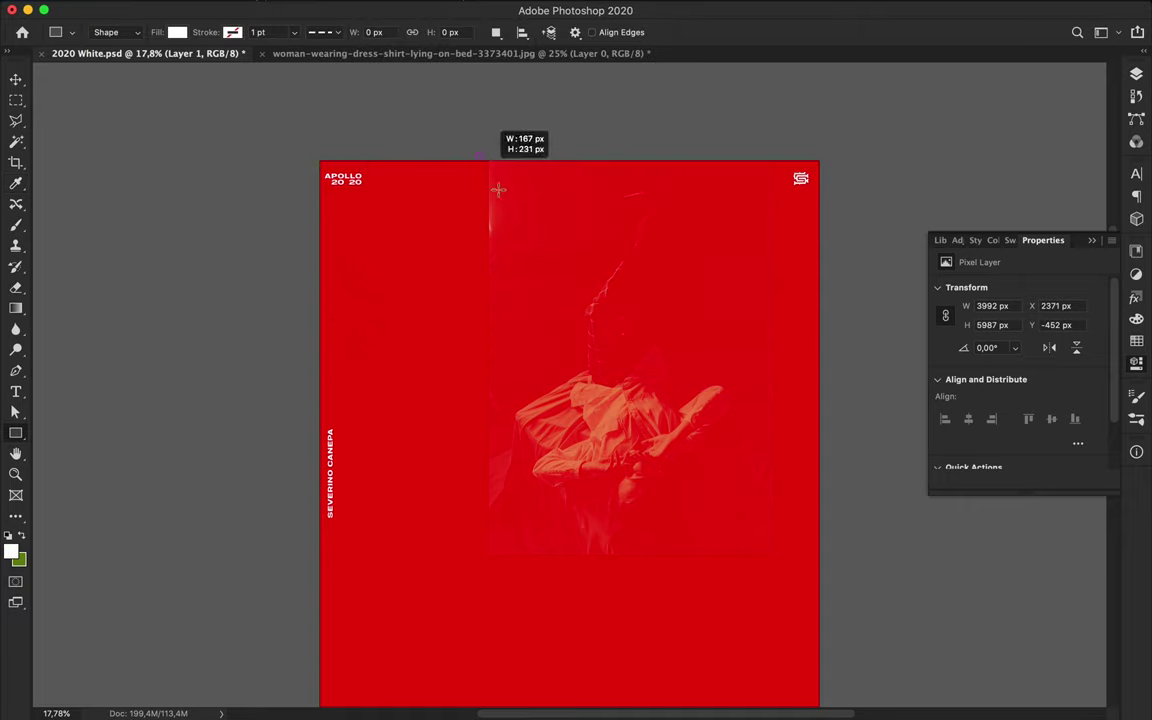
Draw a rectangle and place it beneath the photo layer, nudged up and left
drag(498, 189, 736, 595)
key(v)
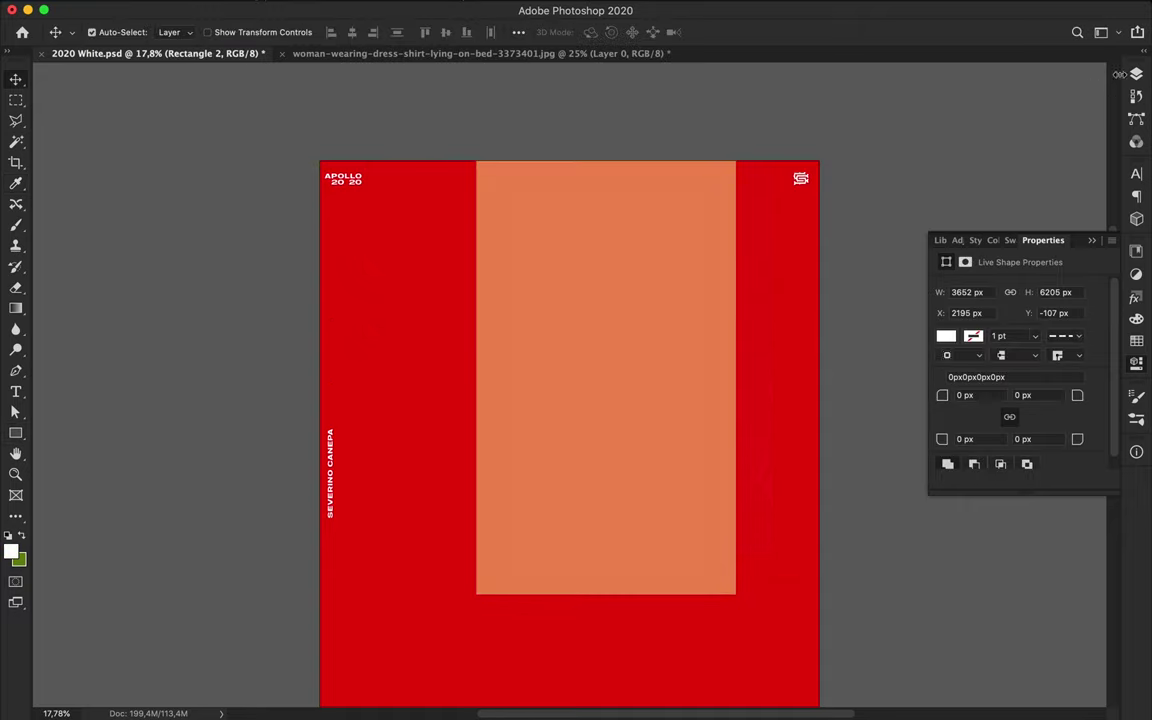
key(F7)
drag(1018, 213, 1010, 236)
mouse_move(590, 581)
mouse_down()
mouse_move(577, 556)
mouse_move(630, 540)
mouse_move(578, 560)
mouse_up()
Widen the rectangle so it frames the photo's left and bottom edges
key(ctrl+t)
drag(736, 348, 748, 351)
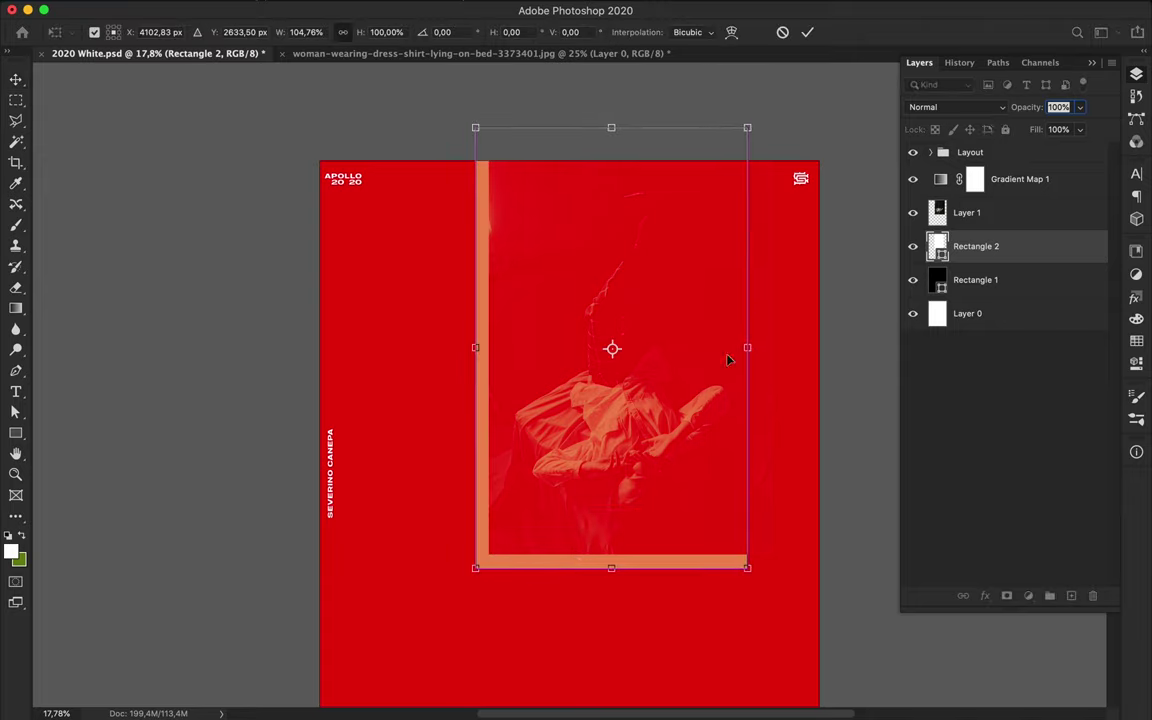
key(Return)
mouse_move(481, 450)
mouse_down()
mouse_move(472, 439)
mouse_move(475, 455)
mouse_move(481, 445)
mouse_up()
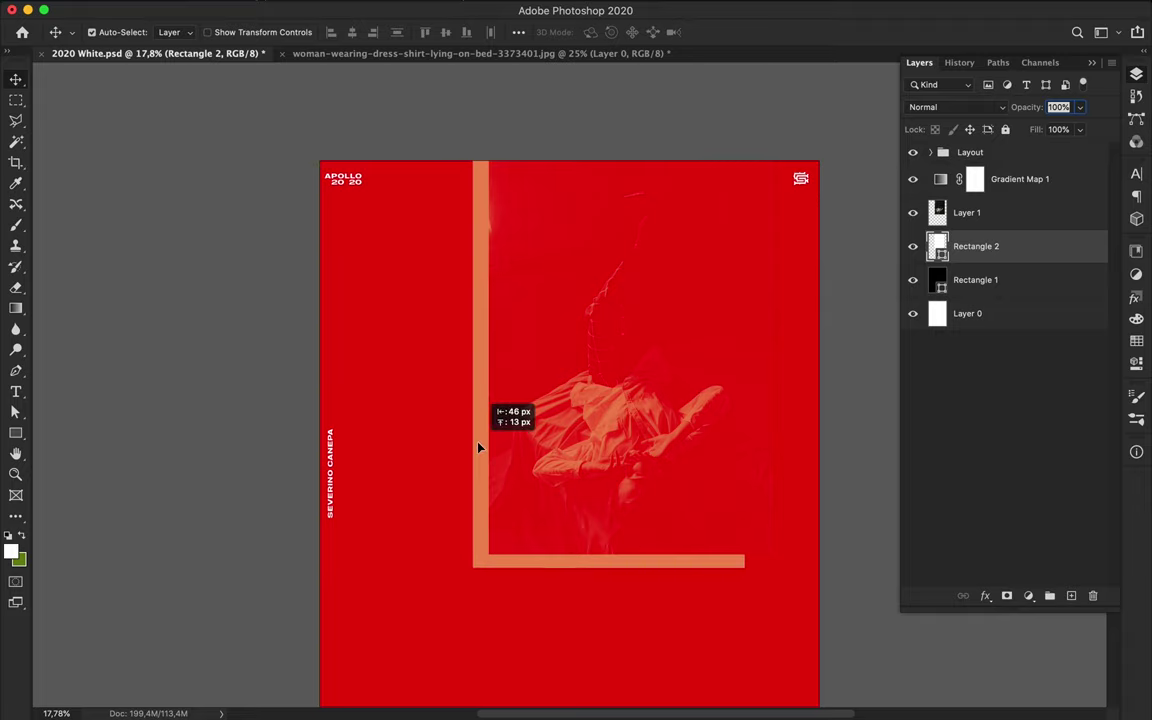
key(ctrl+t)
drag(744, 347, 775, 348)
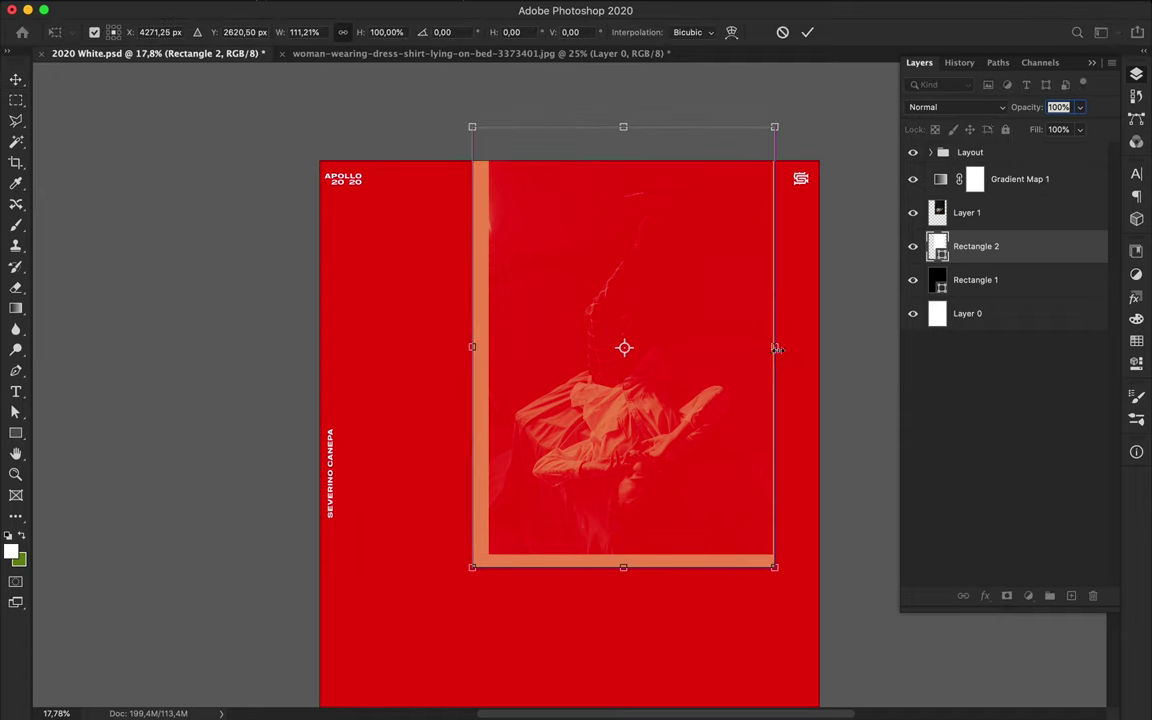
mouse_move(477, 344)
mouse_down()
mouse_move(468, 346)
mouse_move(488, 374)
mouse_up()
key(Return)
Add a PHOTOGRAPH text layer and center it on the poster
scroll(421, 496, down, 2)
key(t)
click(411, 503)
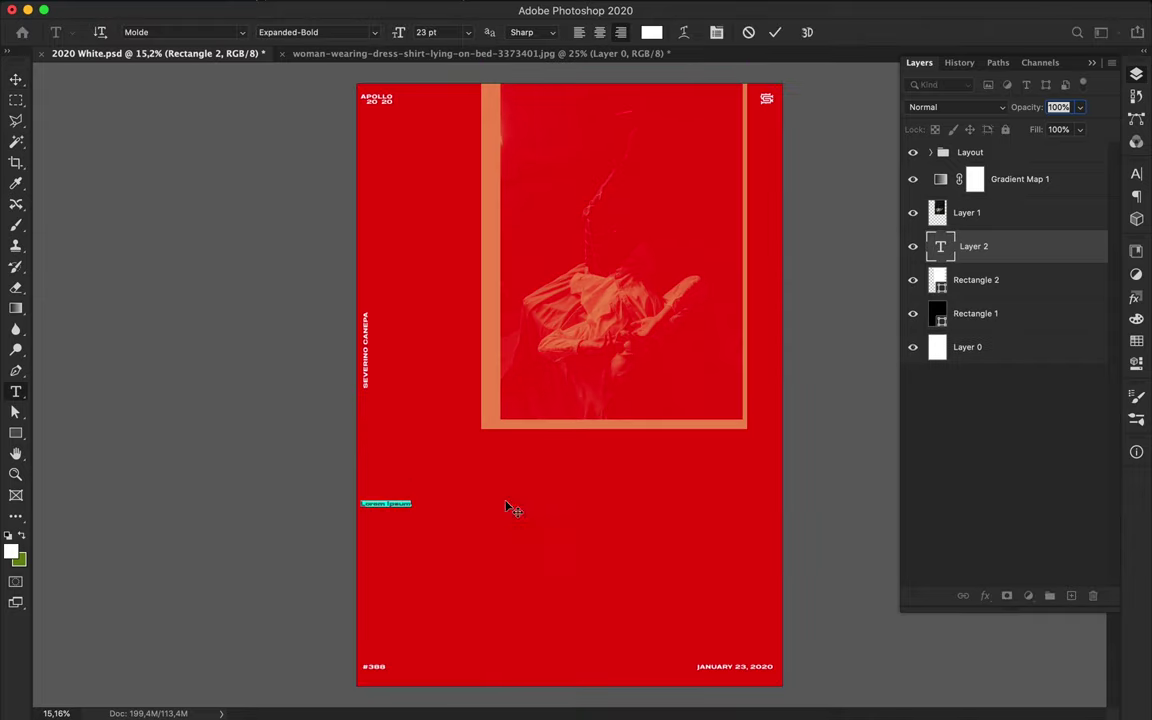
key(ctrl+Return)
key(v)
drag(507, 507, 666, 509)
Scale PHOTOGRAPH up to about 63.74 pt below the framed photo
click(1004, 162)
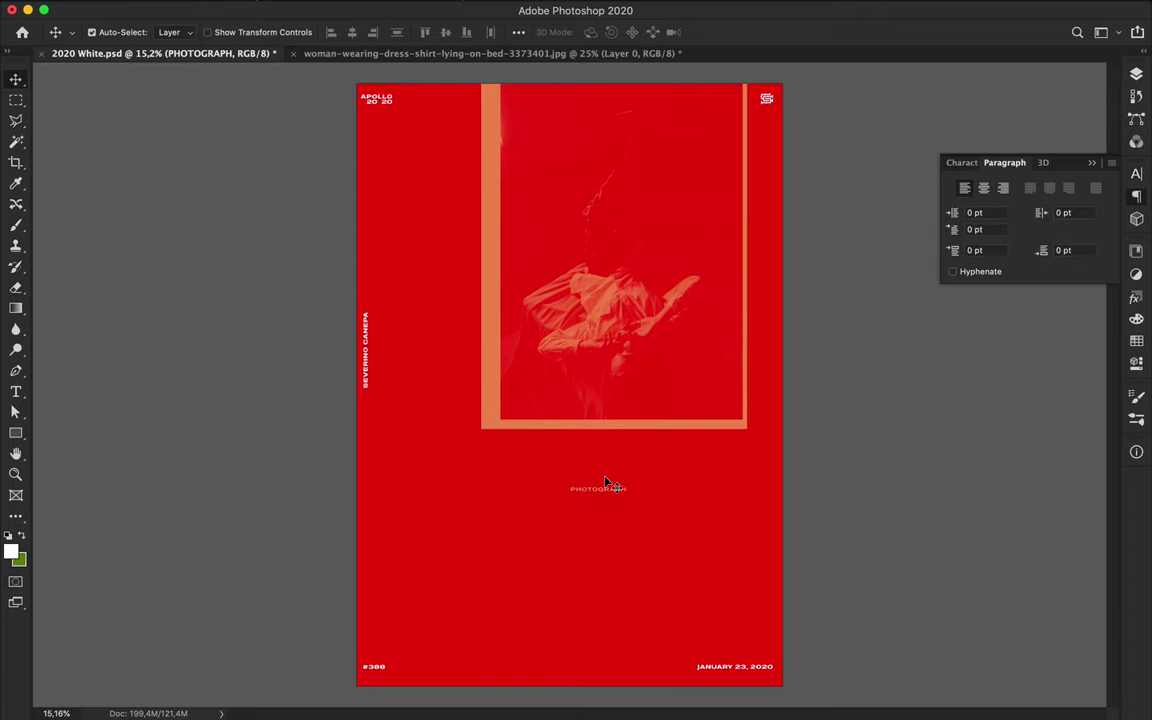
scroll(605, 483, up, 3)
key(ctrl+t)
mouse_move(631, 607)
mouse_down()
mouse_move(622, 621)
mouse_move(453, 560)
mouse_up()
key(Return)
key(t)
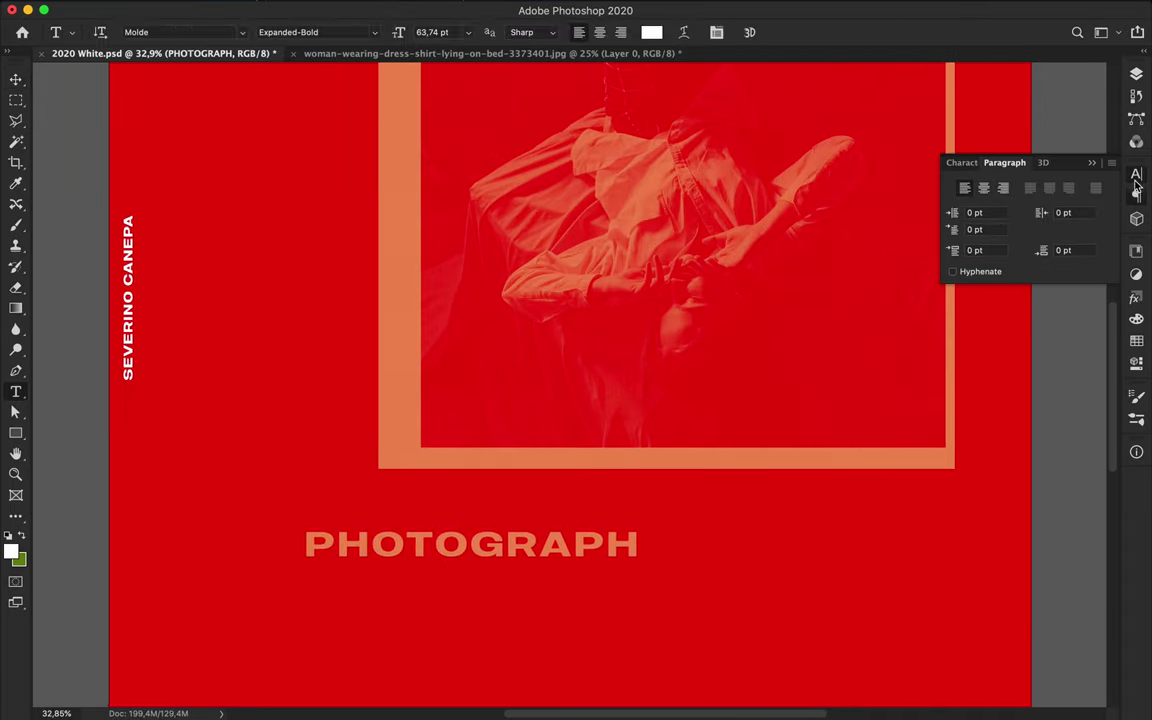
click(1136, 180)
Set PHOTOGRAPH in Intervogue Soft Bold after previewing several fonts
click(1038, 190)
key(Down)
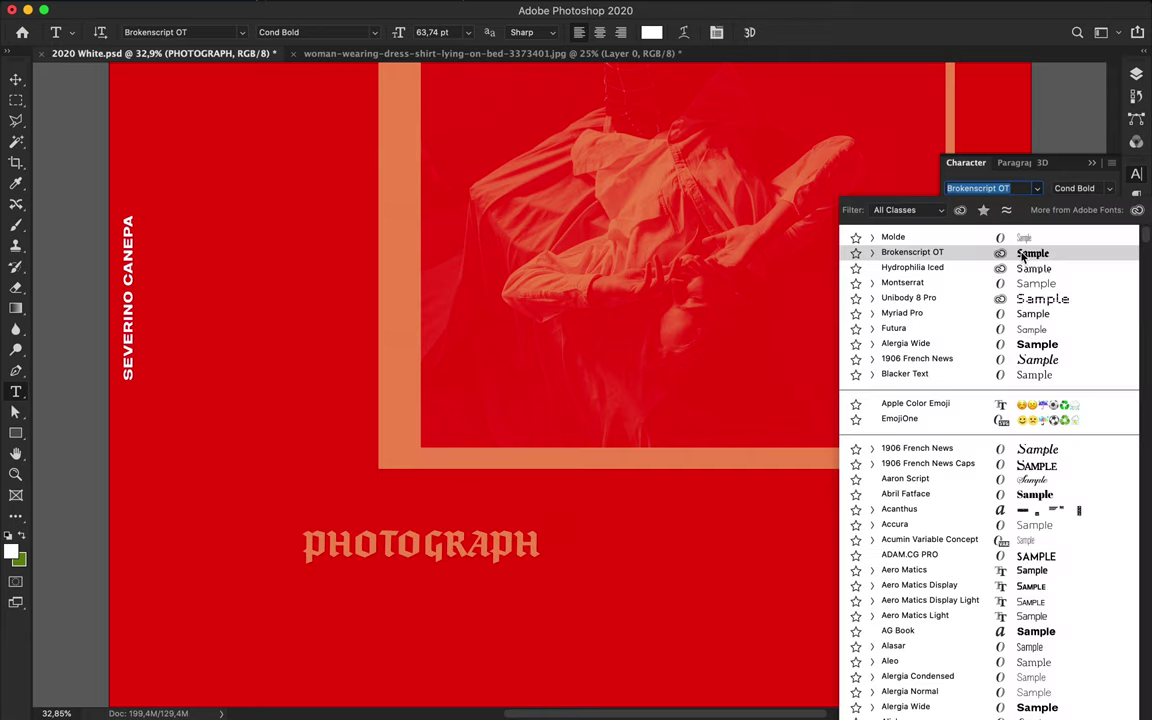
scroll(990, 580, down, 10)
scroll(987, 658, down, 5)
scroll(886, 576, down, 8)
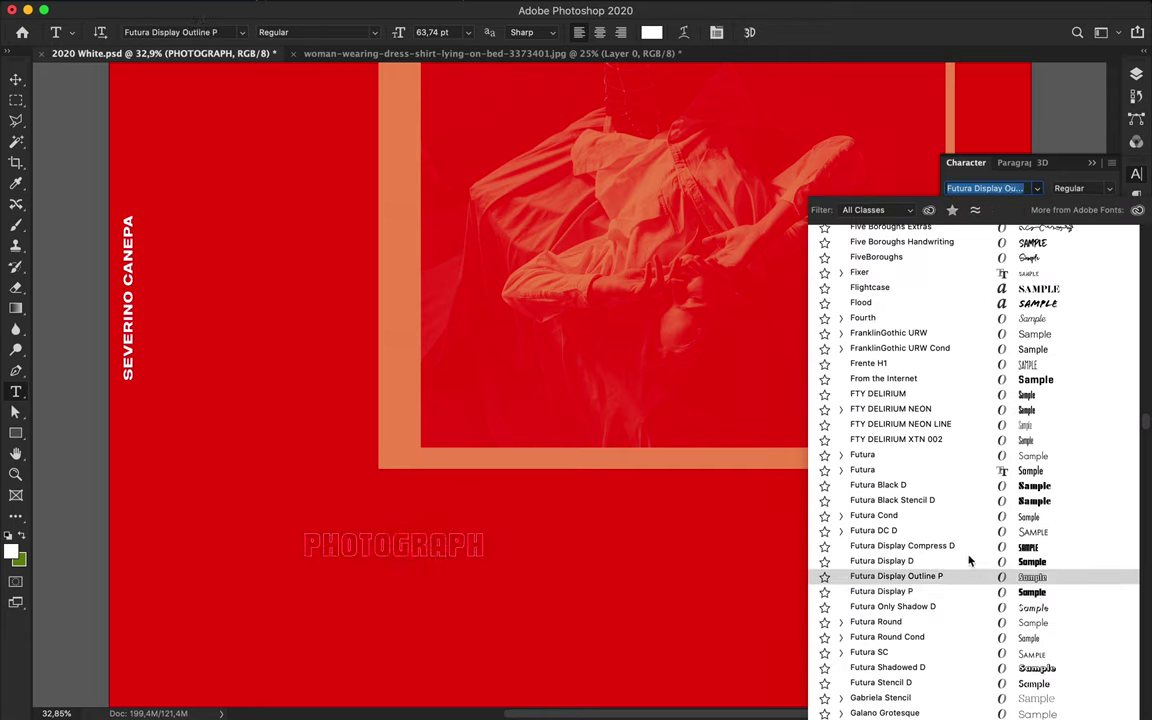
scroll(964, 599, down, 5)
scroll(964, 599, down, 3)
scroll(964, 599, down, 3)
scroll(964, 599, down, 2)
scroll(964, 610, down, 8)
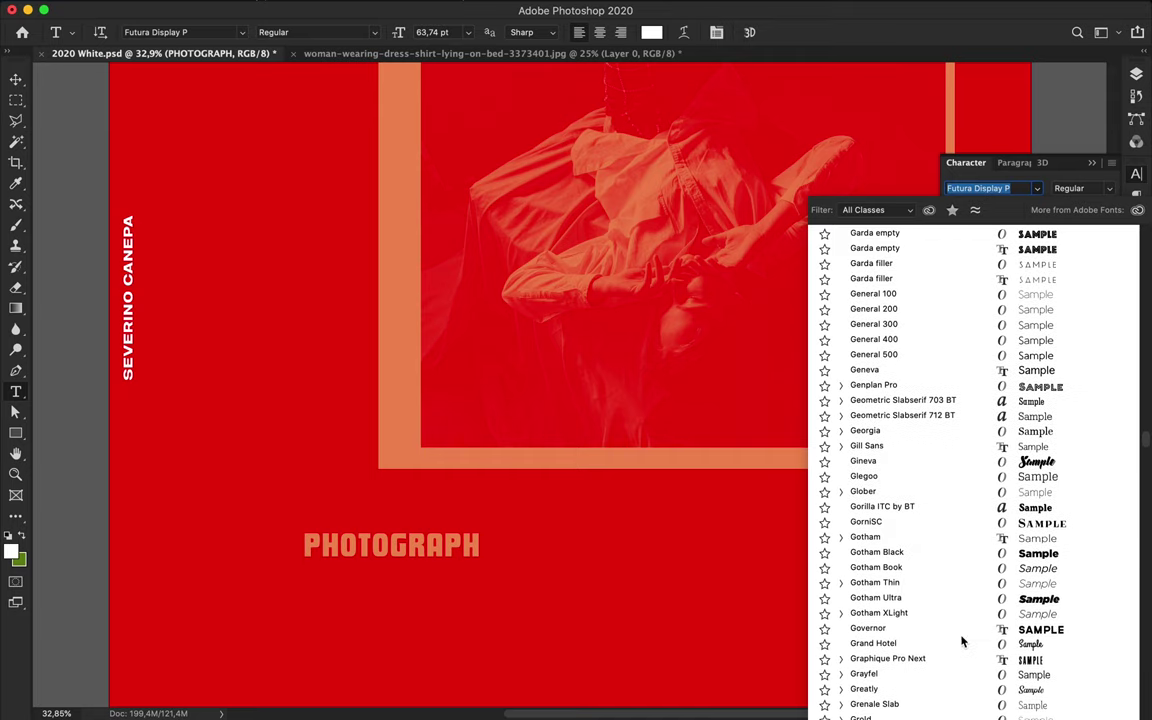
scroll(958, 638, down, 5)
scroll(958, 638, down, 3)
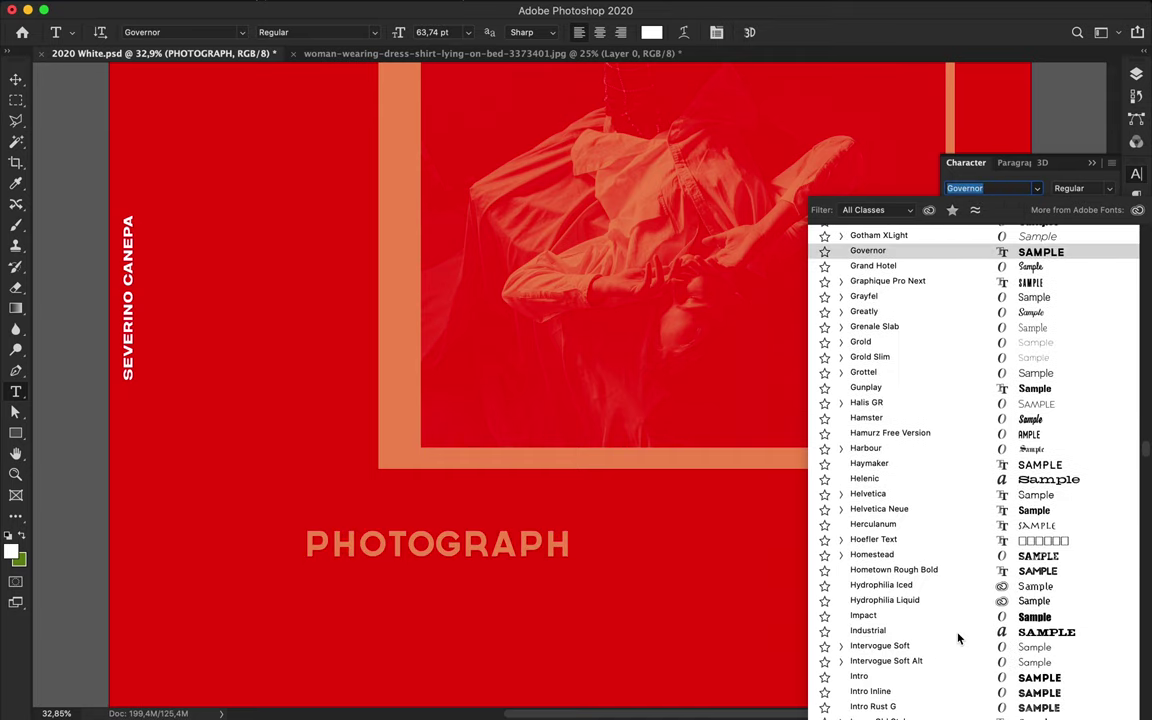
scroll(958, 638, down, 5)
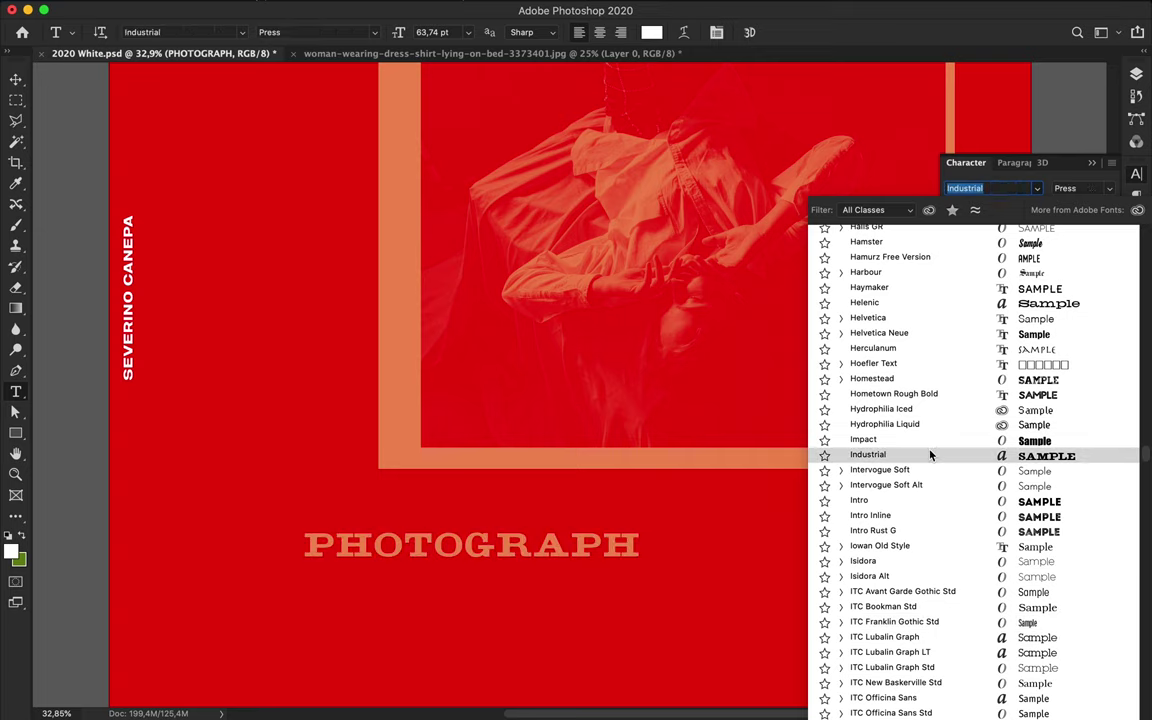
click(840, 470)
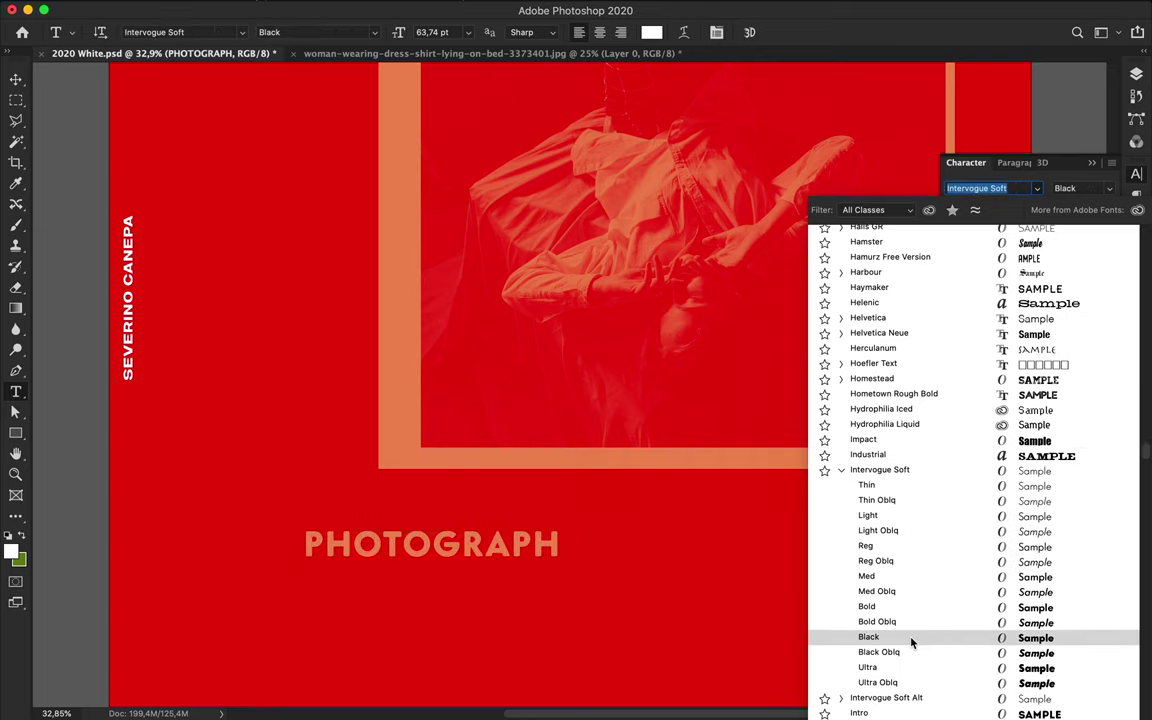
click(907, 606)
Enlarge PHOTOGRAPH to about 152.62 pt and move it up and right
key(v)
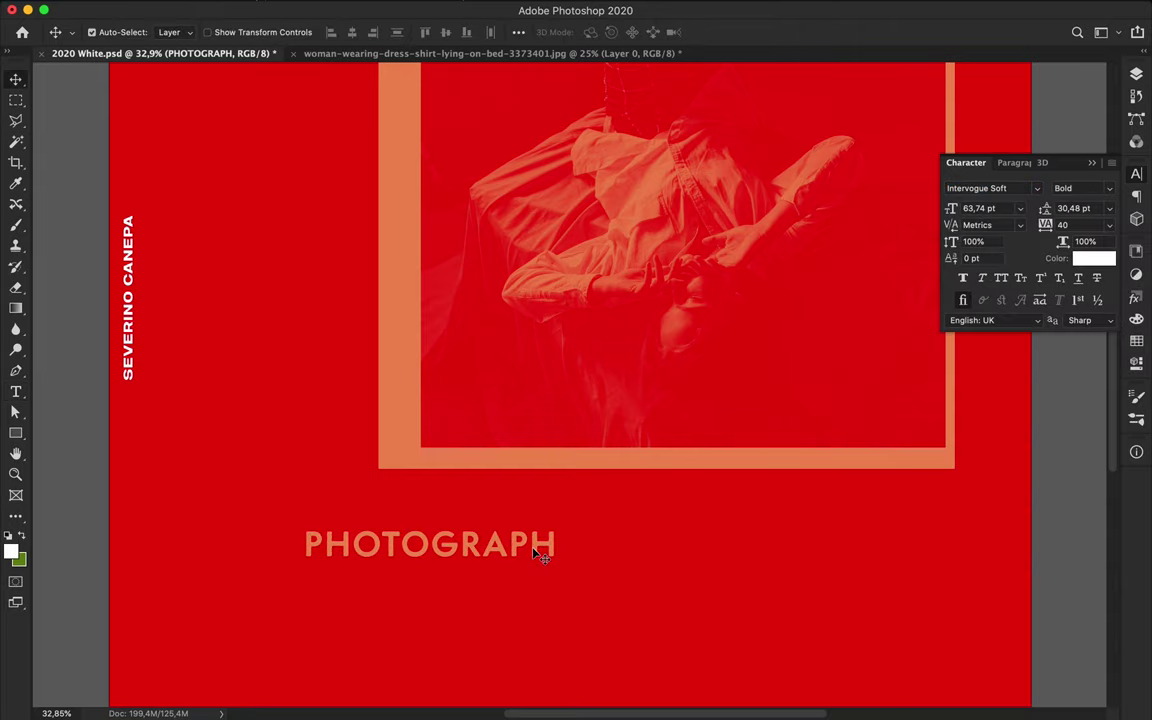
key(ctrl+t)
mouse_move(558, 560)
mouse_down()
mouse_move(772, 652)
mouse_move(902, 681)
mouse_up()
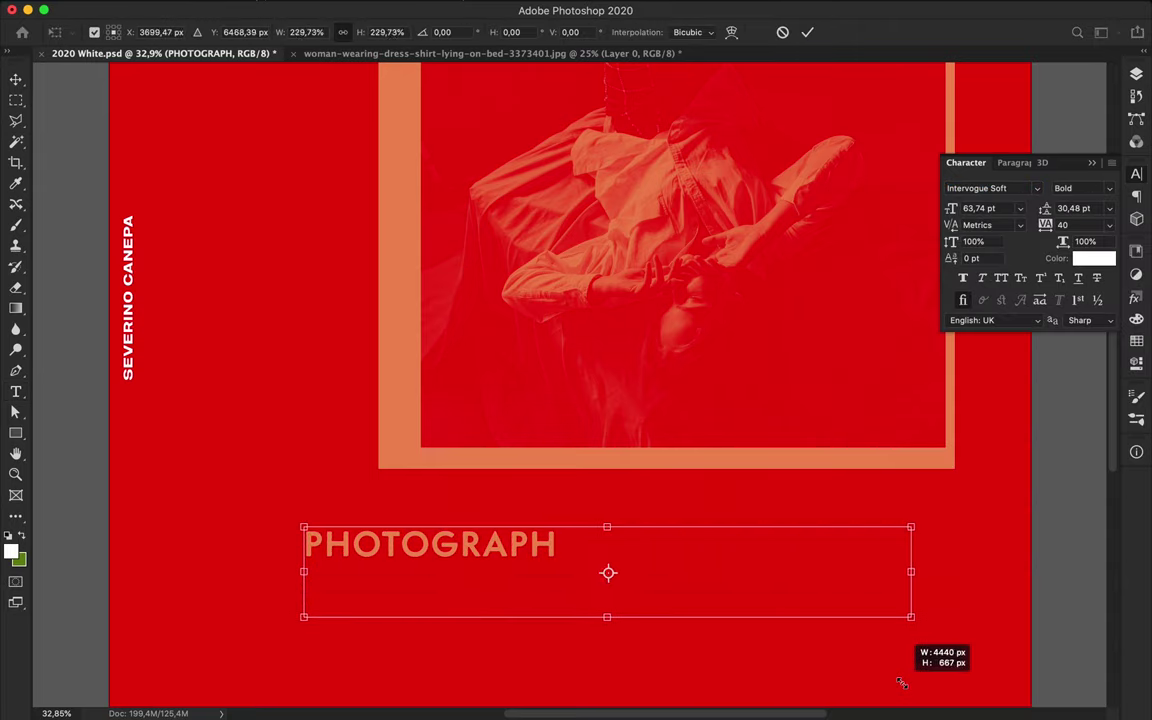
drag(763, 599, 824, 578)
key(Return)
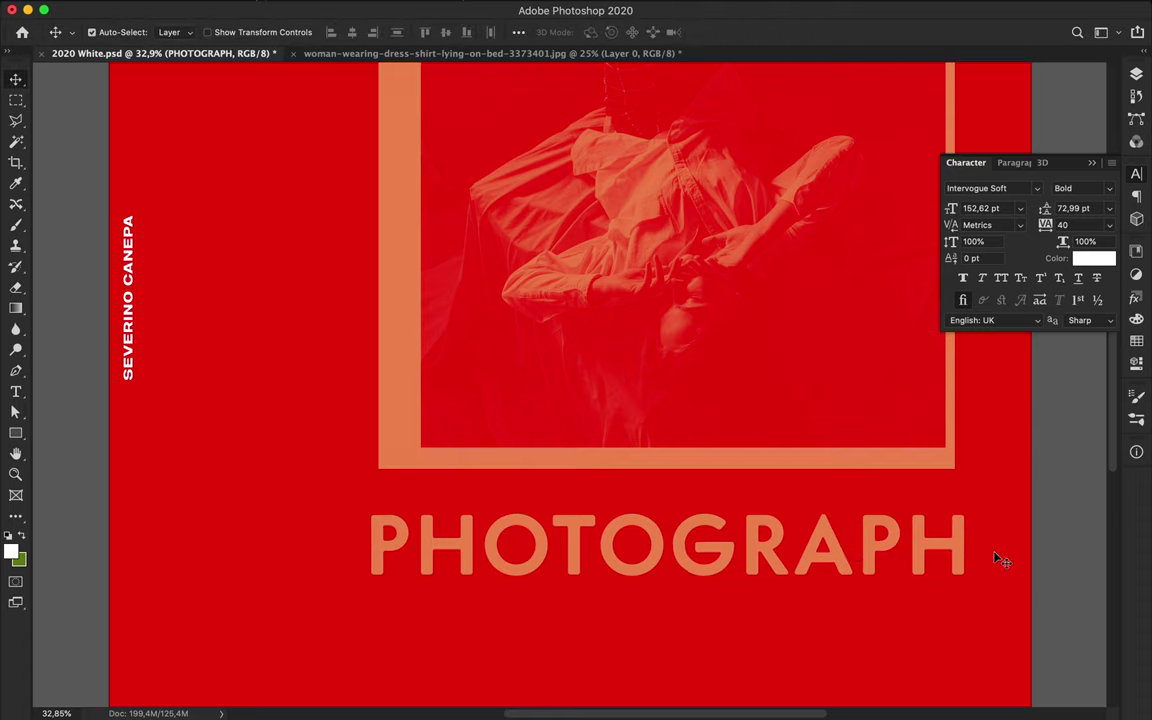
Find the URW Geometric family in the font list and expand its styles
scroll(997, 558, down, 3)
click(1037, 188)
scroll(900, 530, down, 10)
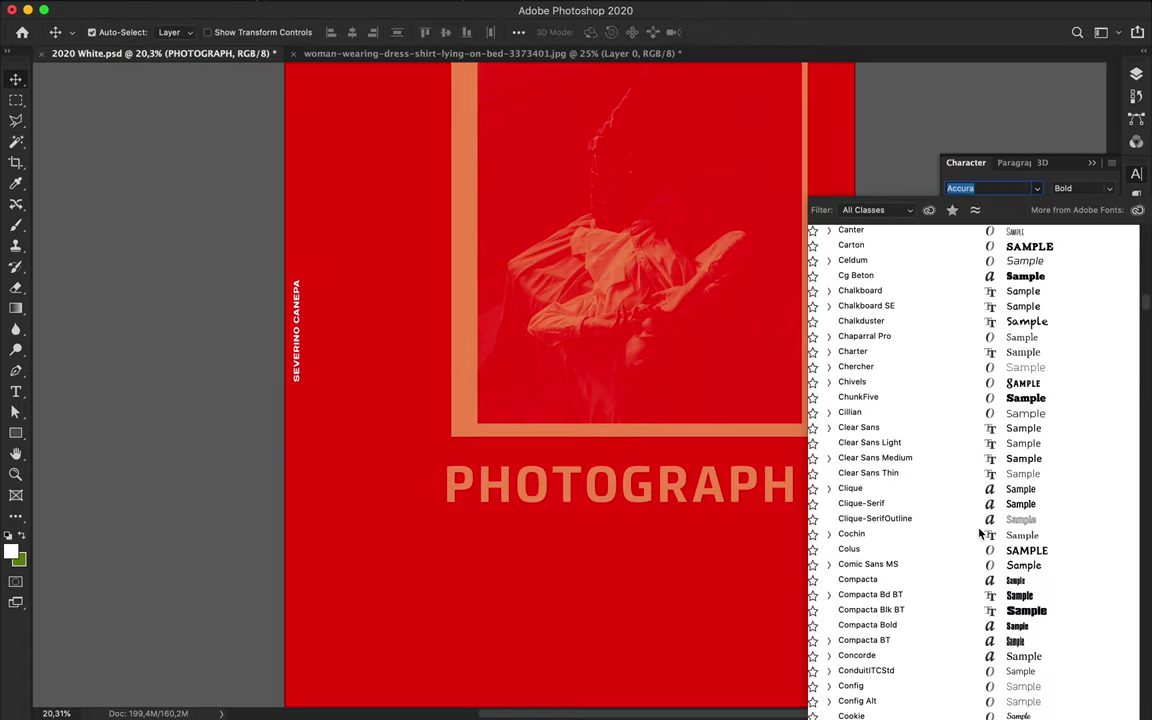
scroll(900, 530, down, 10)
scroll(980, 535, down, 10)
scroll(978, 540, up, 10)
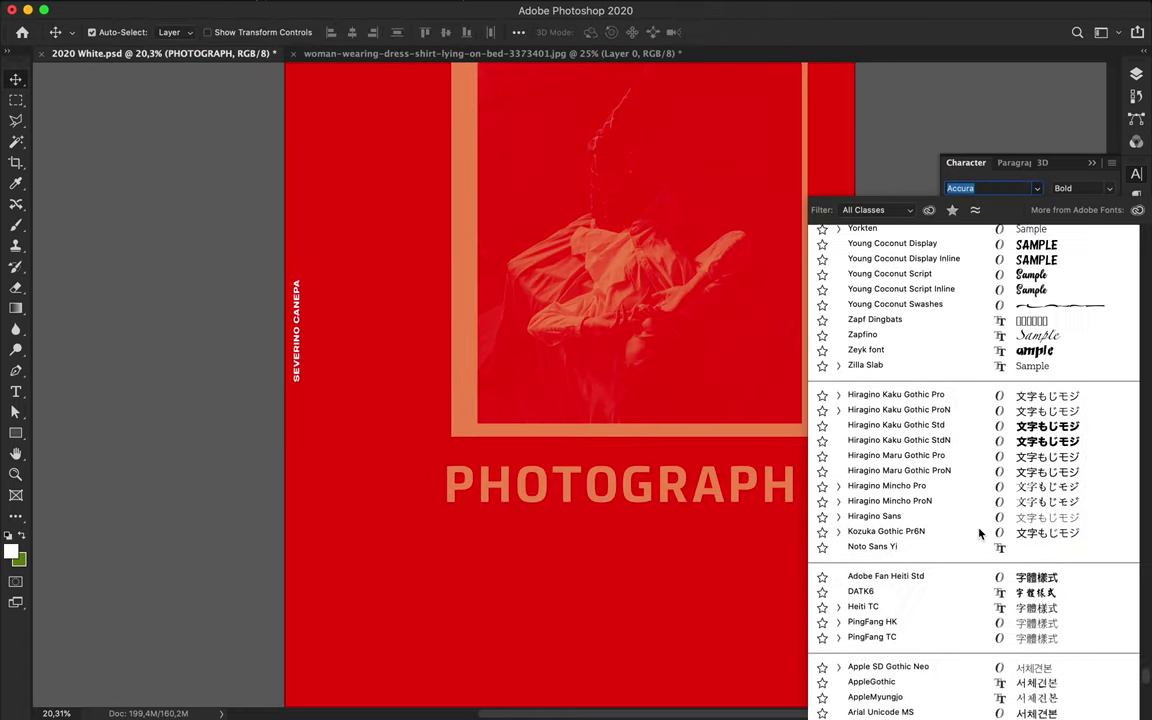
scroll(978, 545, up, 5)
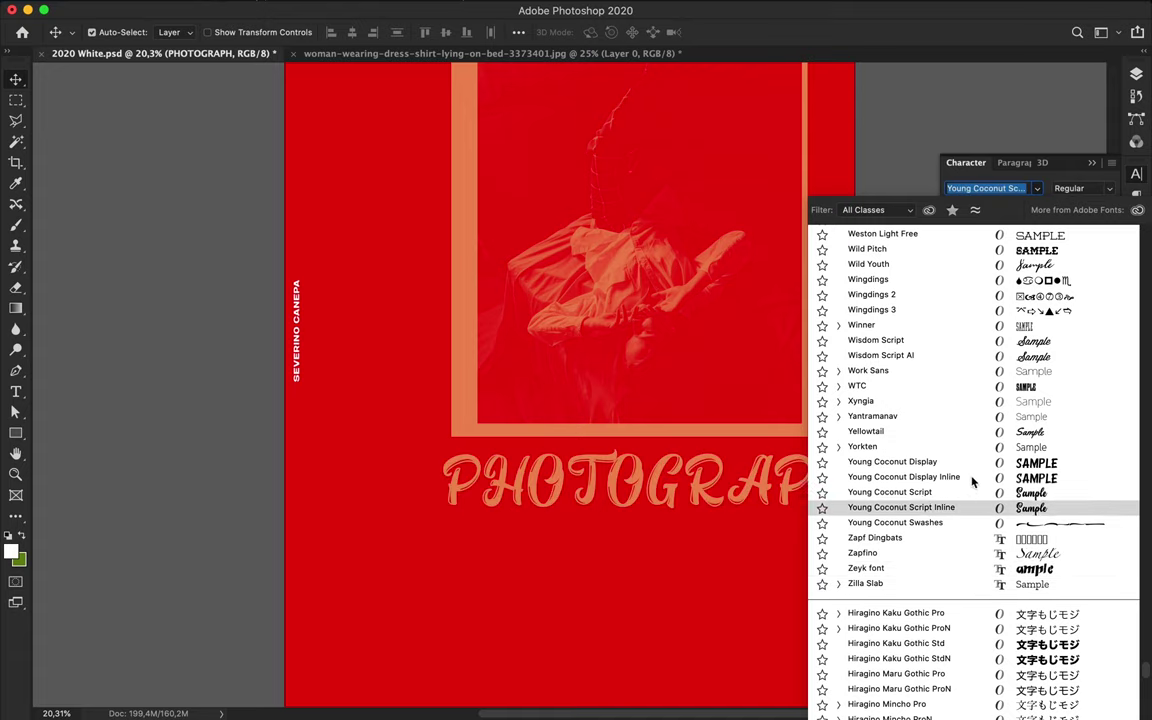
scroll(950, 409, up, 2)
scroll(953, 380, up, 4)
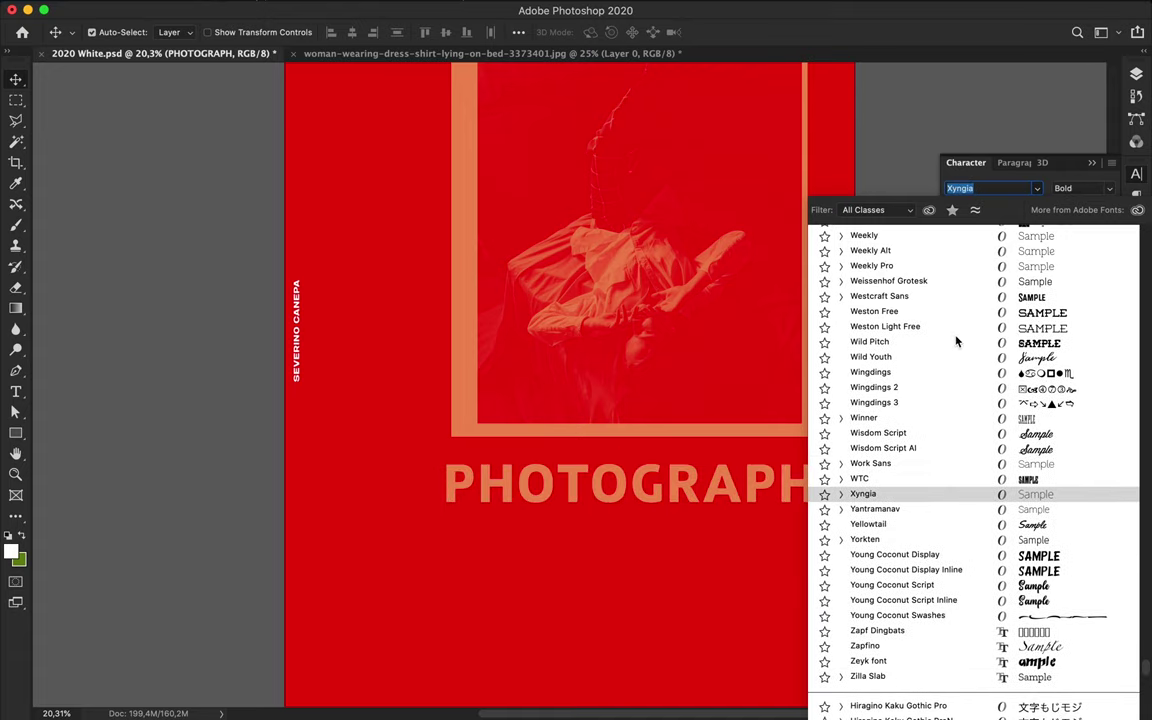
scroll(957, 300, up, 5)
scroll(955, 330, up, 1)
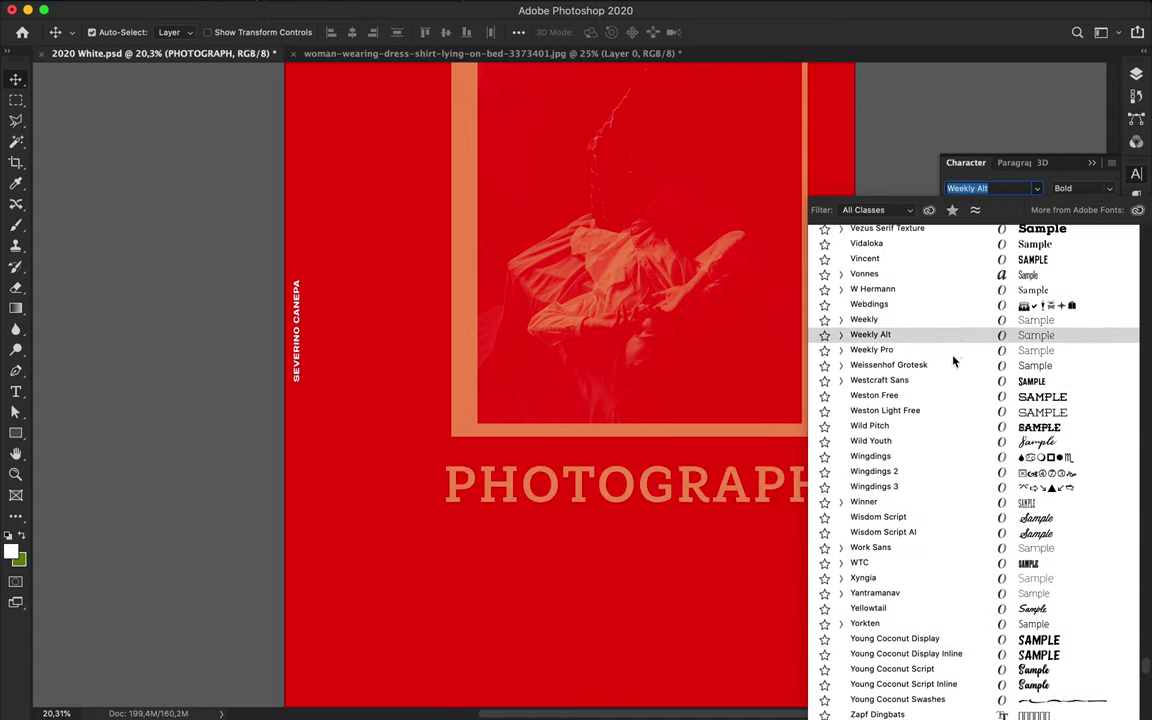
scroll(954, 350, up, 4)
scroll(953, 352, up, 5)
scroll(950, 354, up, 1)
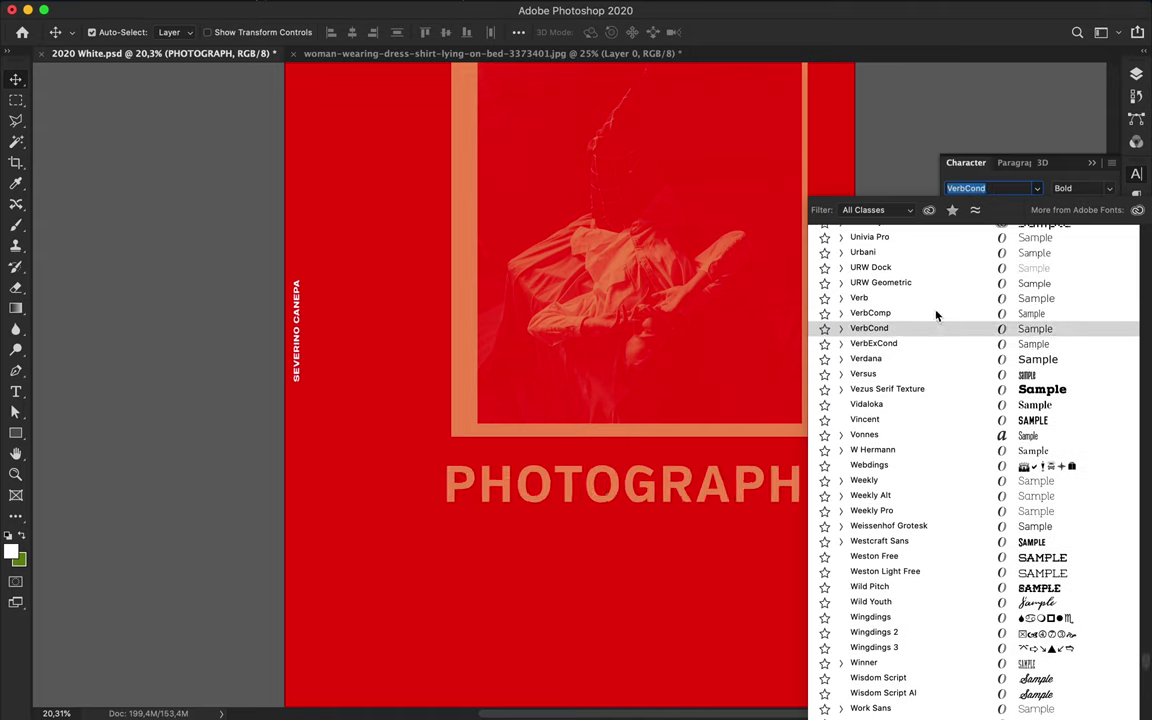
scroll(927, 305, up, 3)
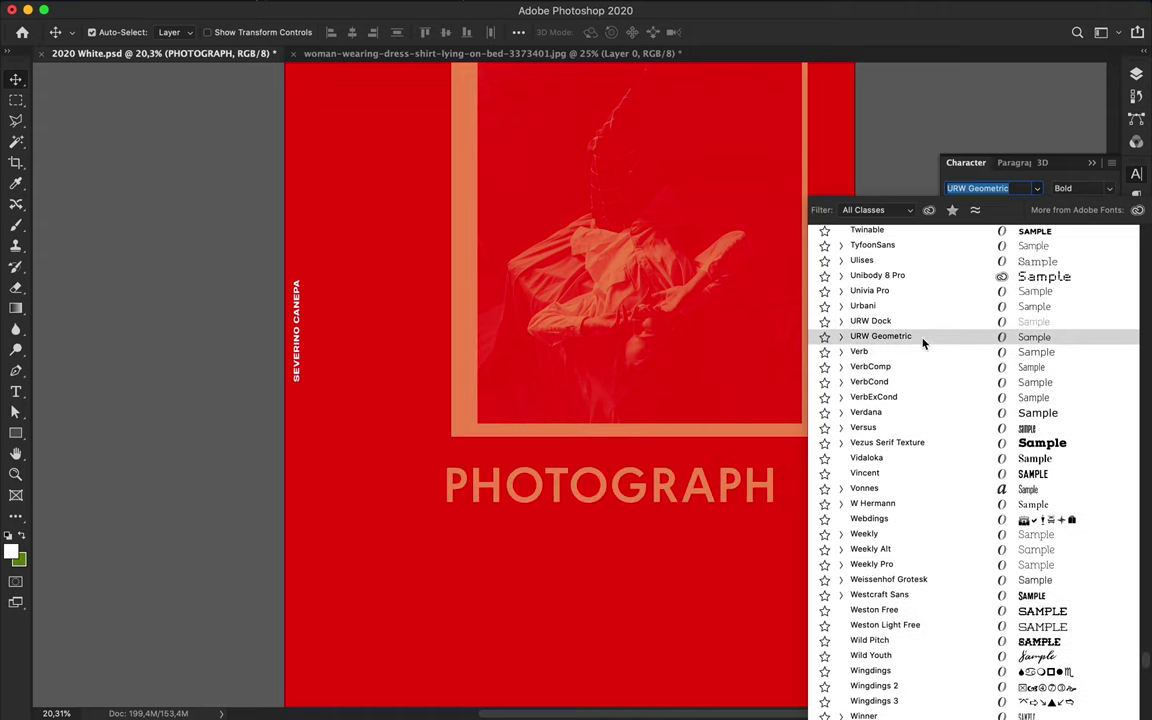
click(841, 336)
Apply URW Geometric Semi Bold, then retype a duplicate as #101 and triple its size
click(868, 506)
mouse_move(653, 499)
mouse_down()
mouse_move(686, 481)
mouse_move(570, 612)
mouse_up()
double_click(570, 612)
text(#)
key(ctrl+Return)
scroll(515, 548, down, 2)
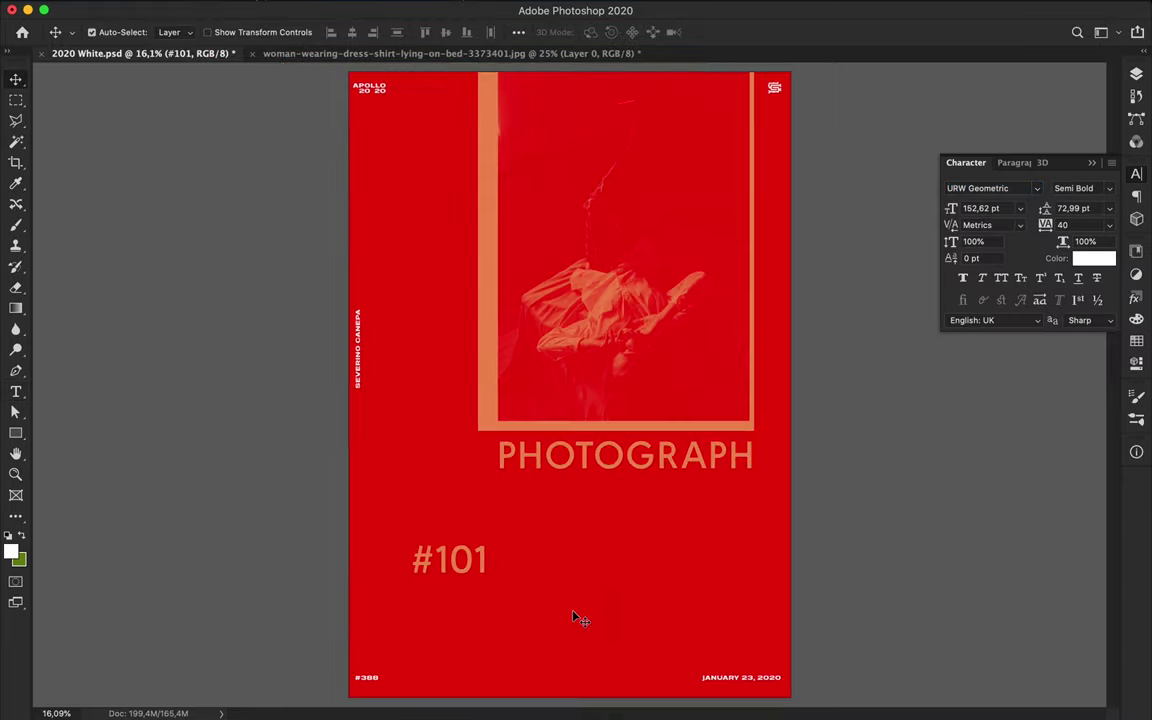
key(ctrl+t)
mouse_move(488, 570)
mouse_down()
mouse_move(674, 607)
mouse_move(596, 533)
mouse_move(679, 645)
mouse_up()
key(Return)
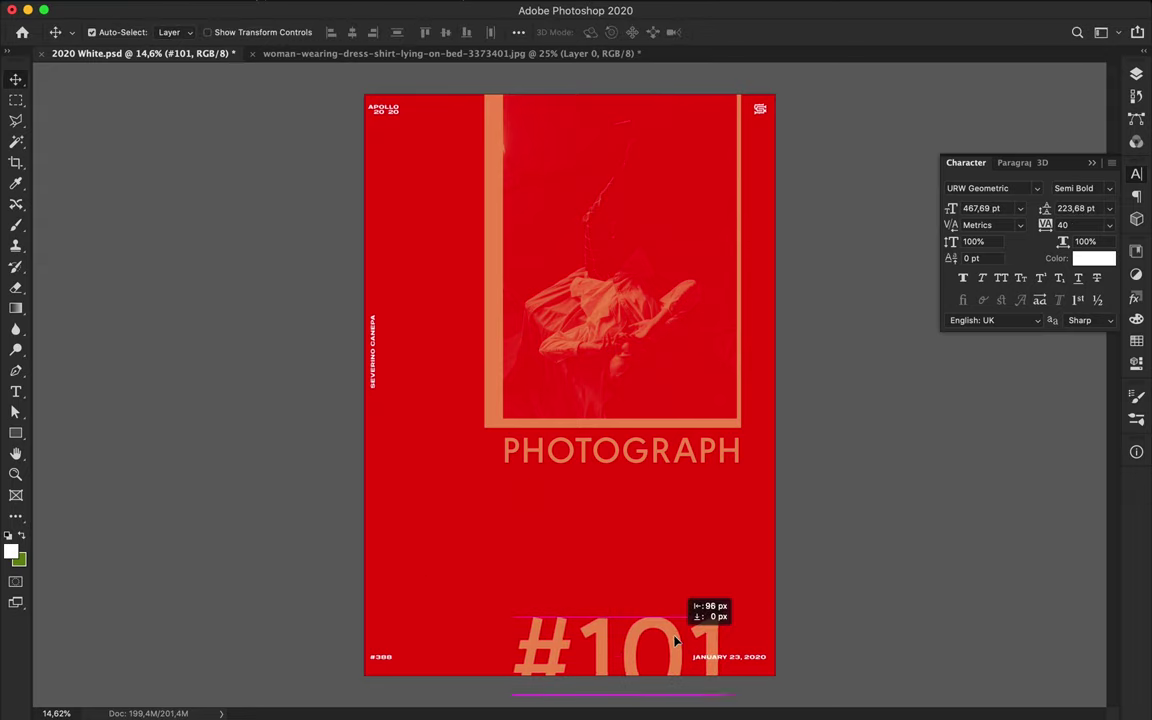
Copy #101 to the top, above Layer 1, mostly past the top edge
drag(671, 90, 671, 90)
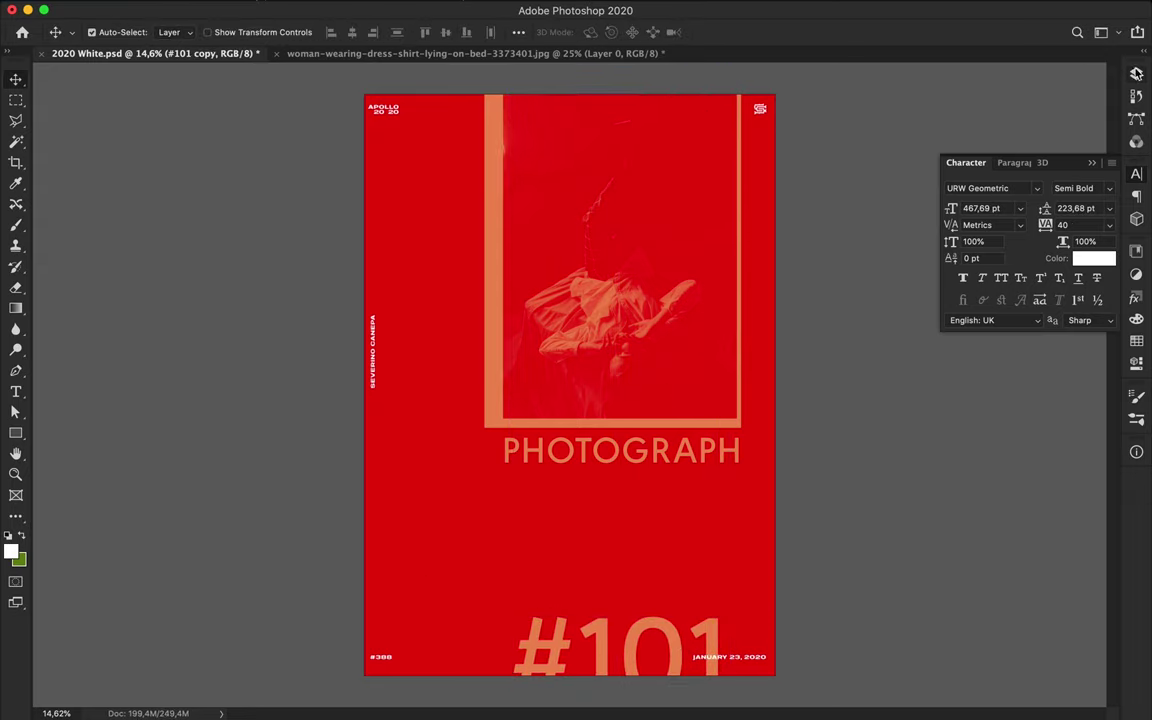
click(1136, 73)
drag(977, 246, 1003, 203)
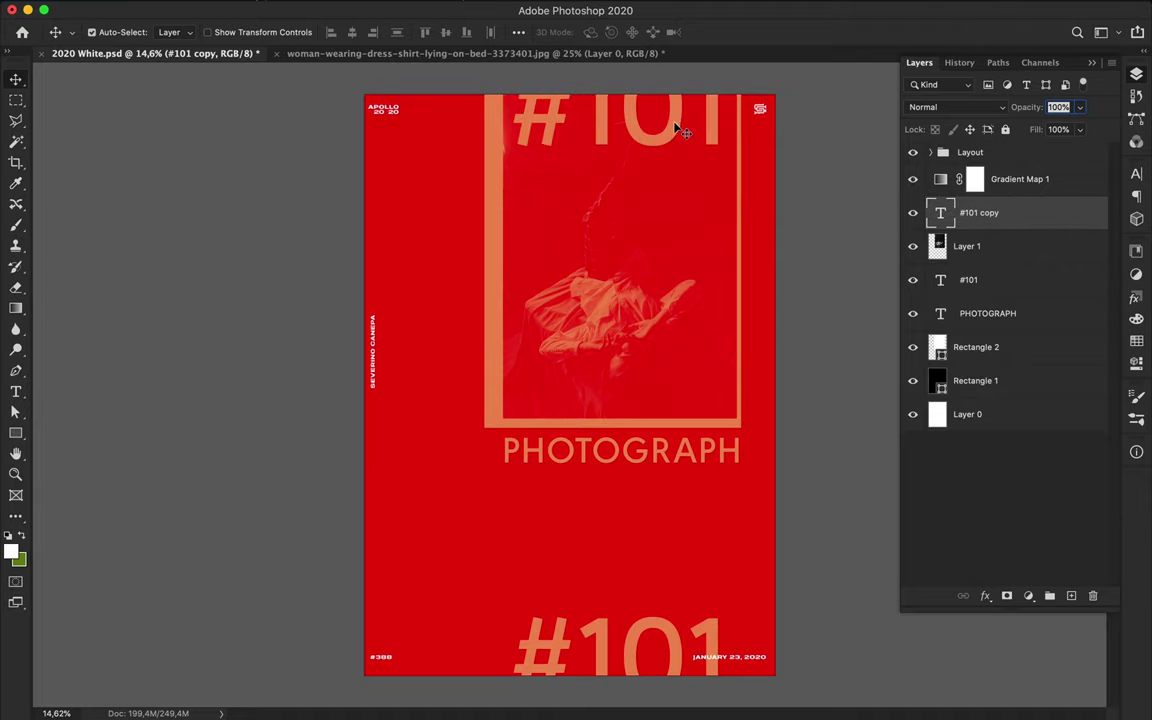
drag(675, 127, 684, 98)
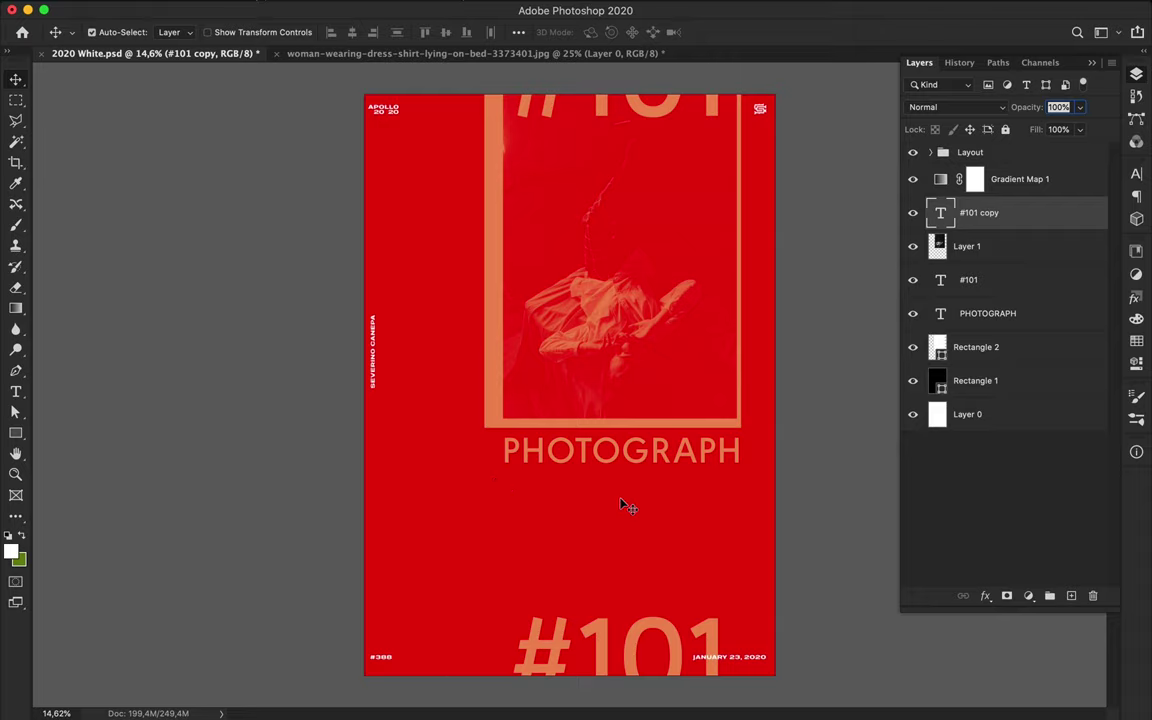
Add a text line reading 'Select a random picture' below PHOTOGRAPH
key(t)
click(461, 518)
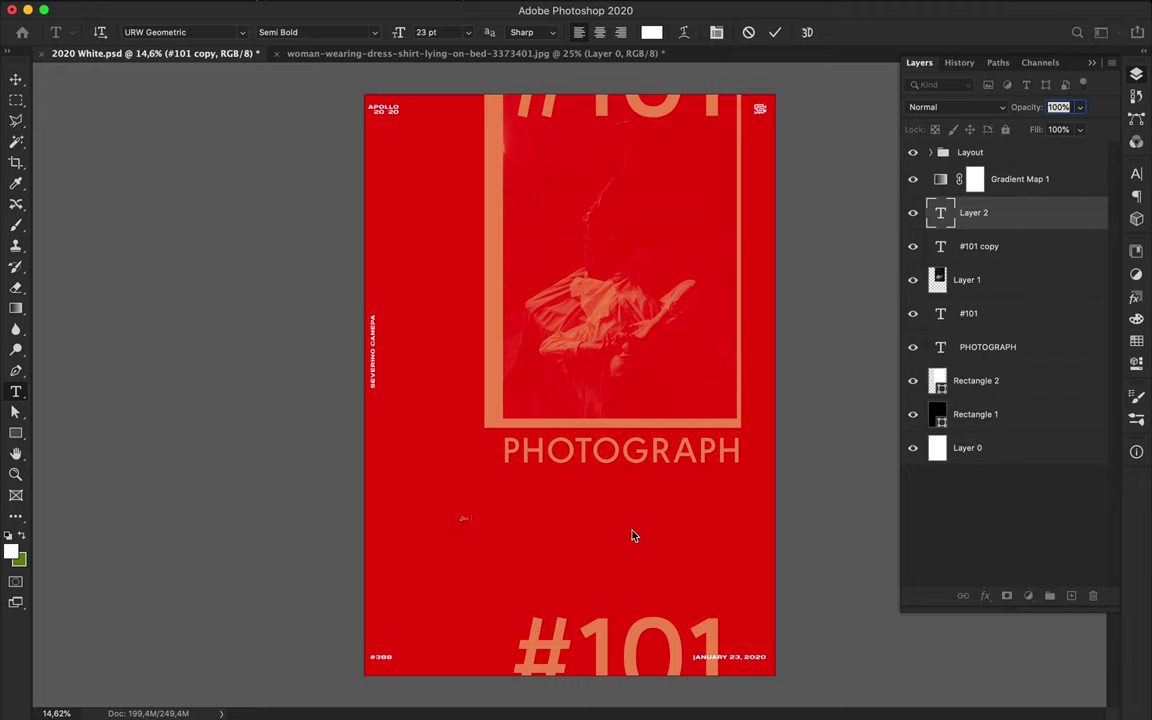
text(random)
key(super+plus)
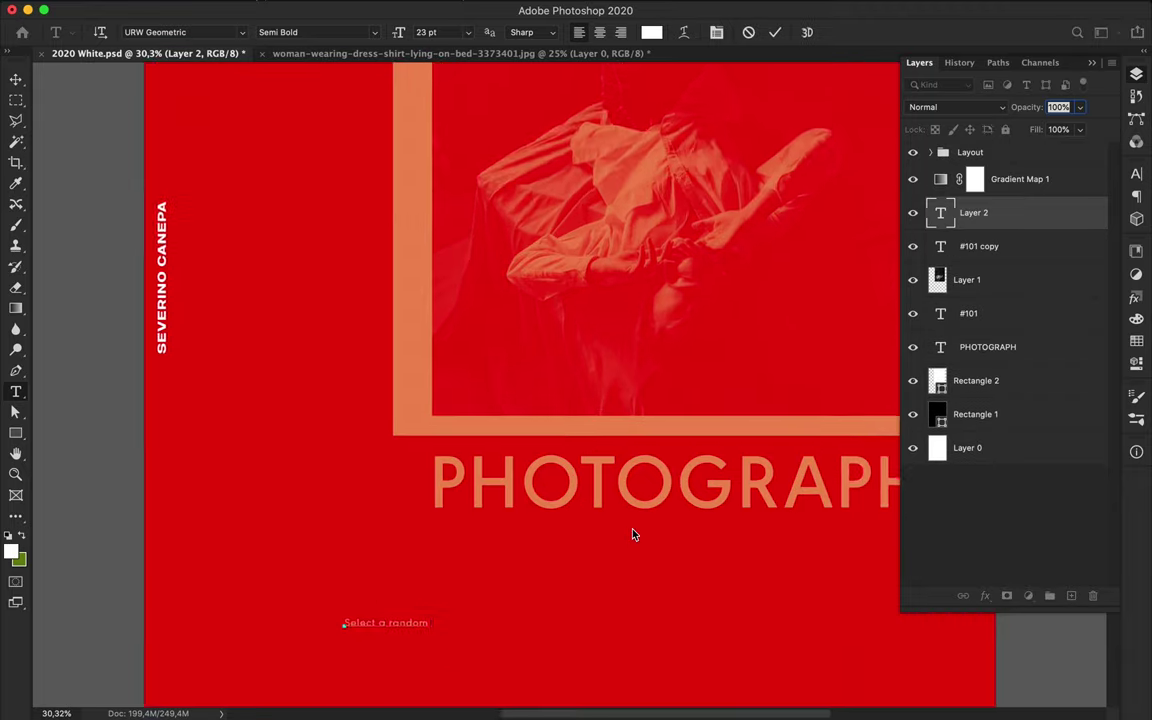
text( picture)
key(super+Return)
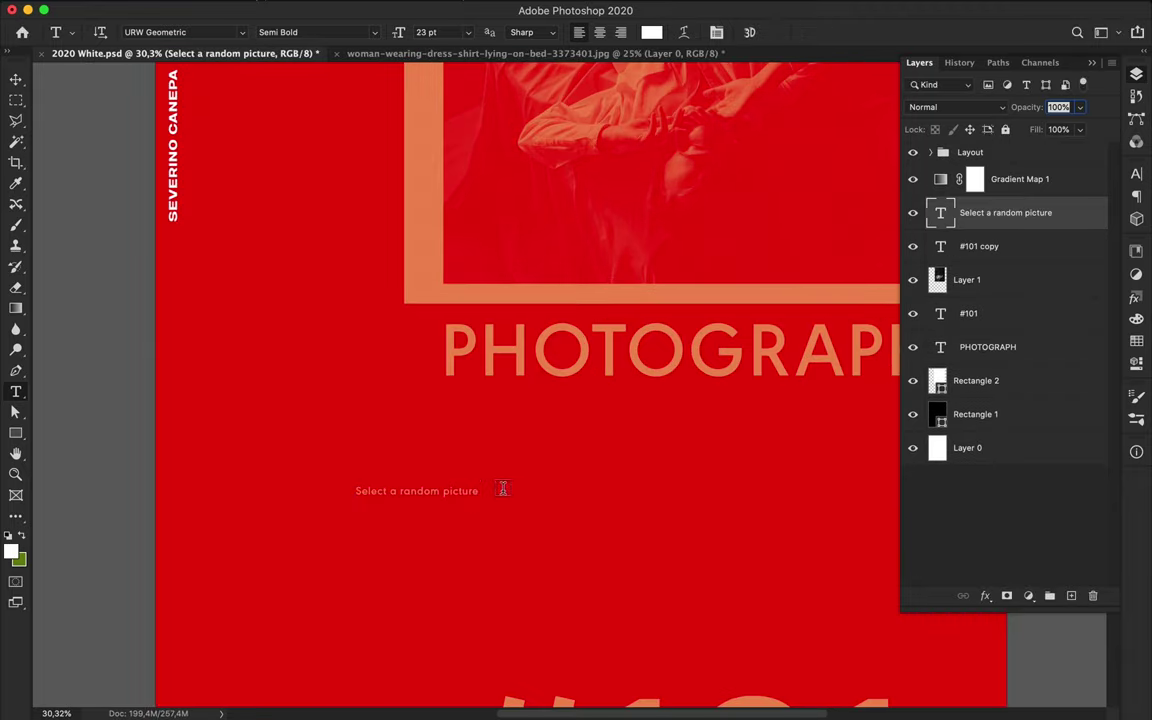
Set the line to 31 pt with 0 tracking, ending it with '(#101)'
key(super+t)
click(1137, 175)
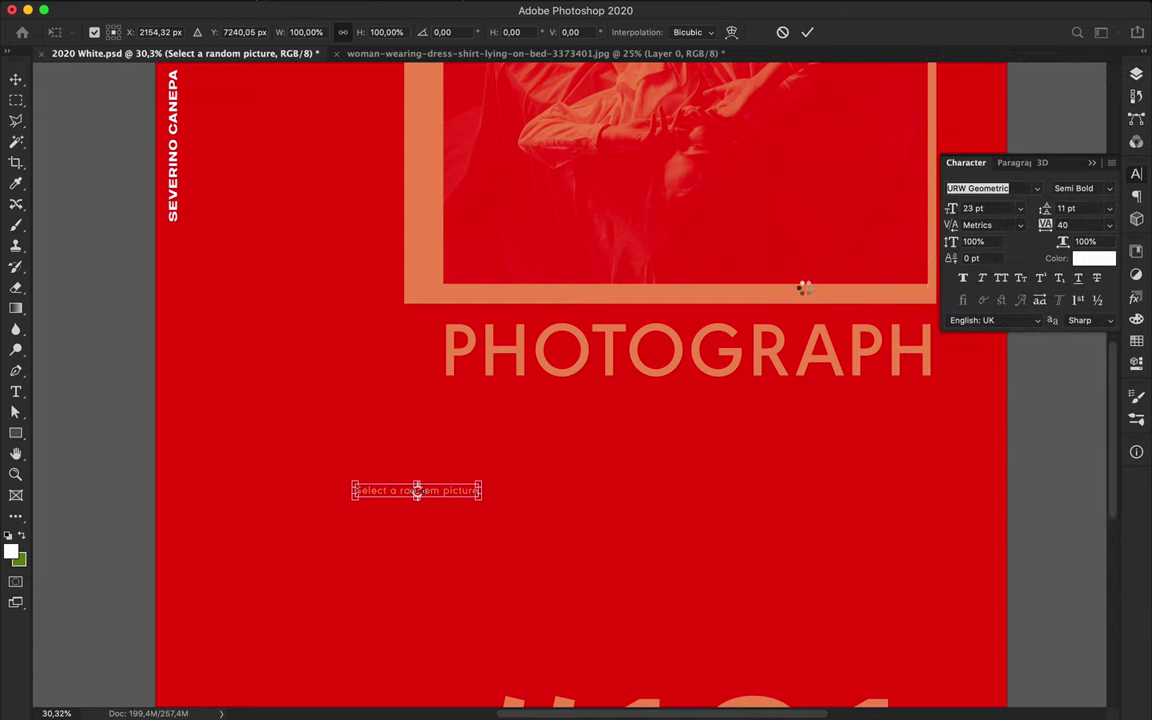
key(Return)
click(973, 208)
text(26)
key(Return)
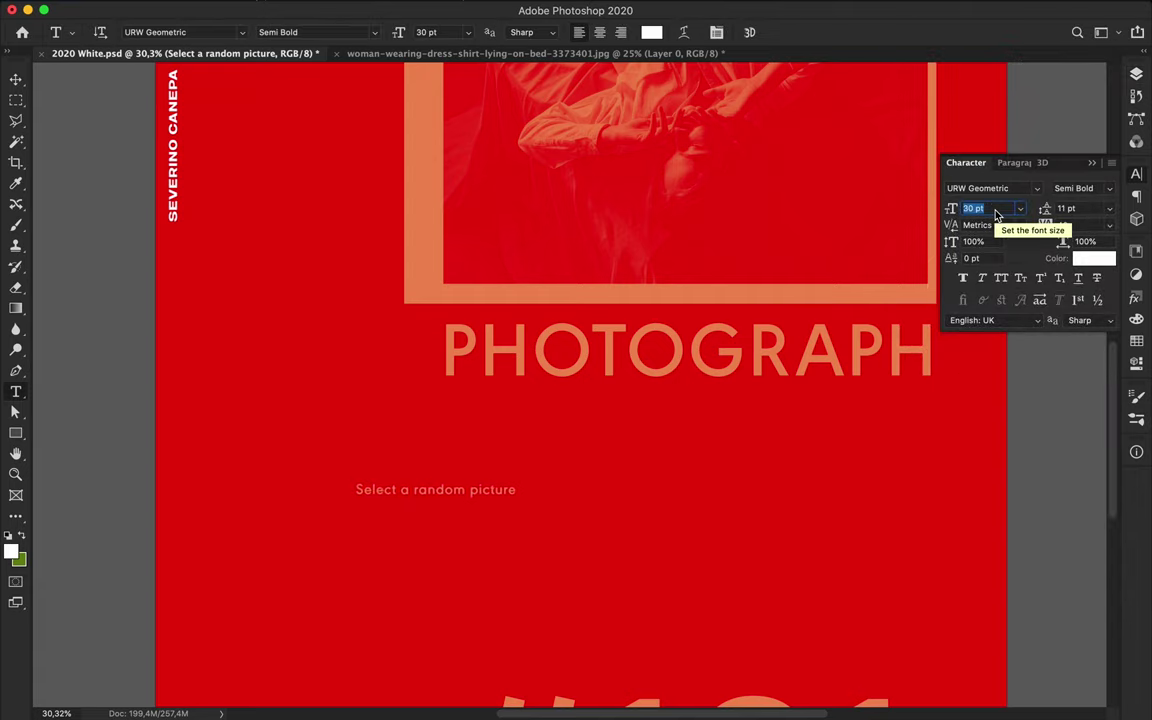
key(Up)
click(1088, 226)
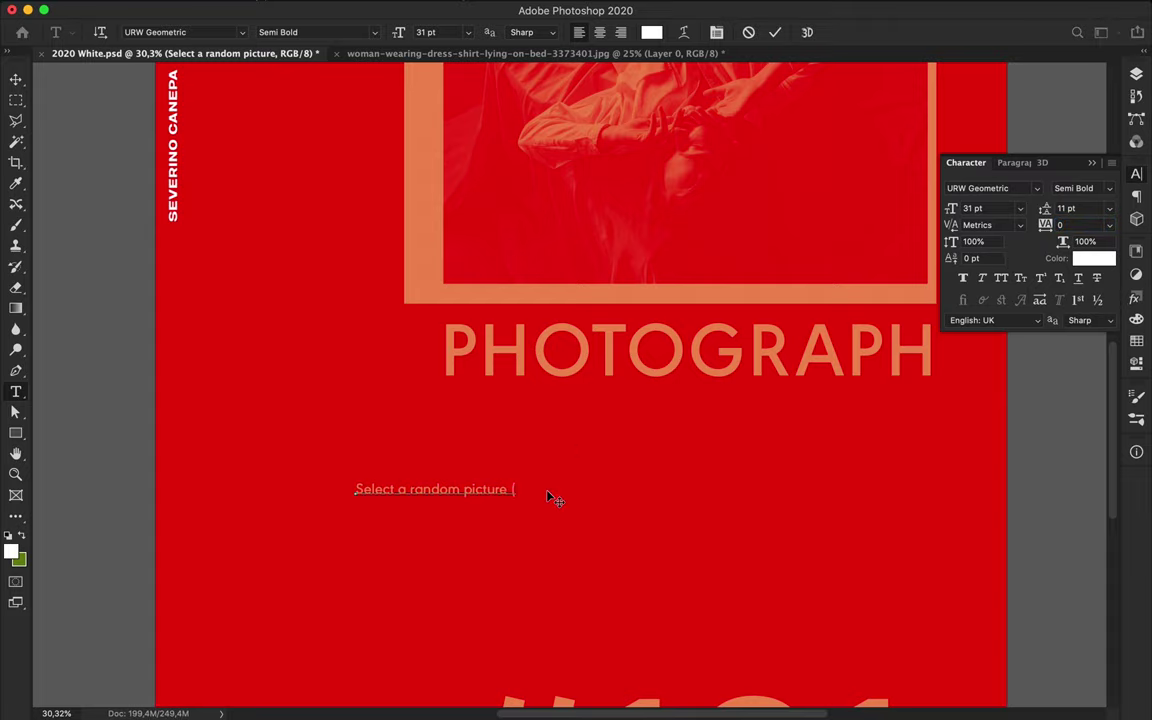
text(])
key(ctrl+Return)
key(v)
Duplicate the line and retype it as '& Create a Poster with it'
mouse_move(551, 497)
mouse_down()
mouse_move(499, 445)
mouse_move(471, 498)
mouse_up()
scroll(480, 442, down, 1)
double_click(470, 498)
text(& Create a Poste)
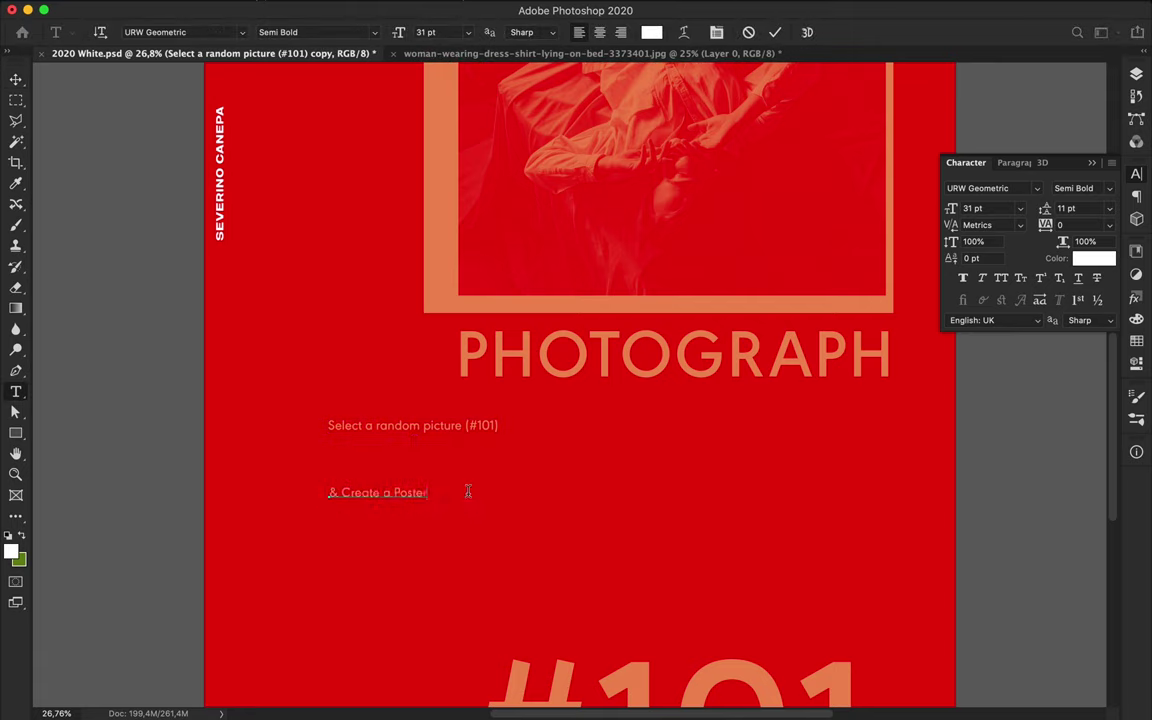
key(ctrl+Return)
key(v)
Add a third copy reading 'Whatever it is!' lower right, then fit the poster in view
drag(467, 492, 665, 509)
double_click(647, 510)
text(What )
text(!)
key(ctrl+Return)
key(v)
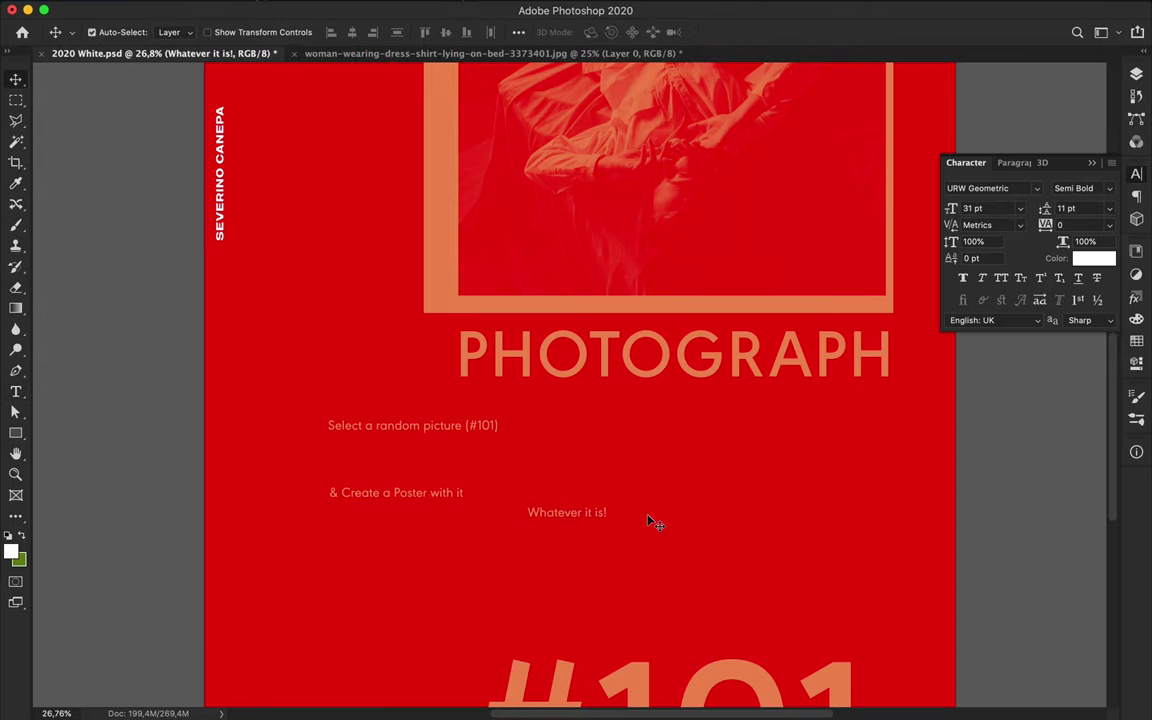
key(ctrl+0)
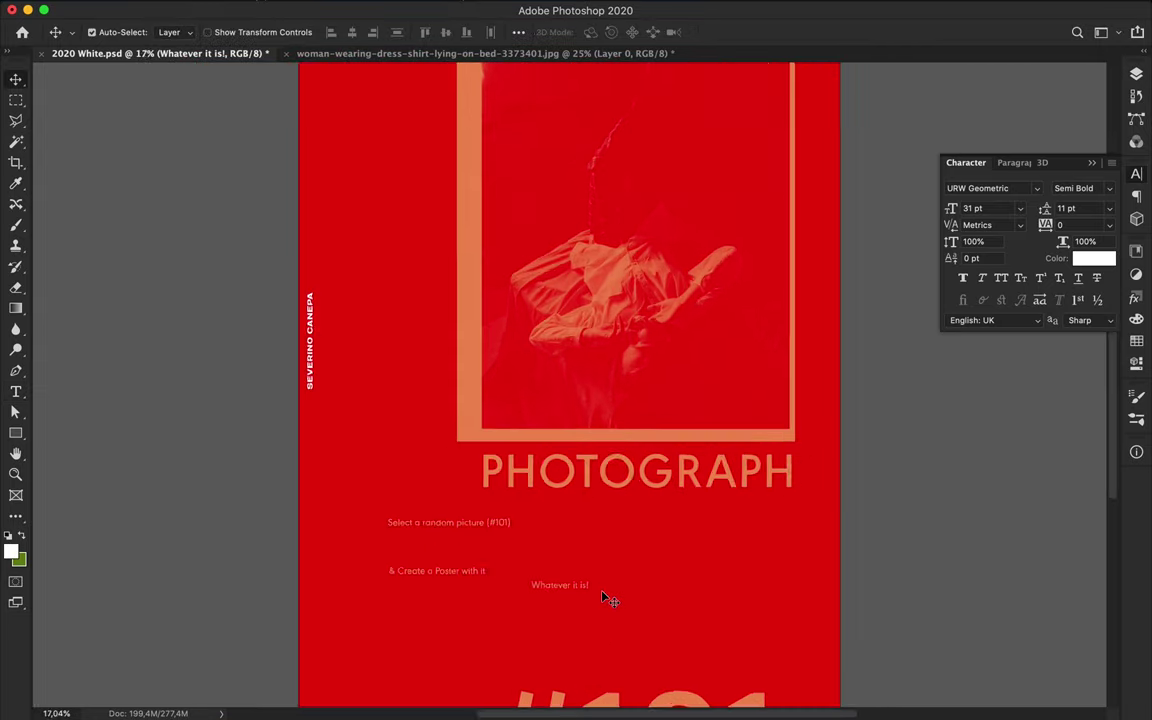
Move Gradient Map 1 above the Layout group and realign the tagline and PHOTOGRAPH on the grid
key(F7)
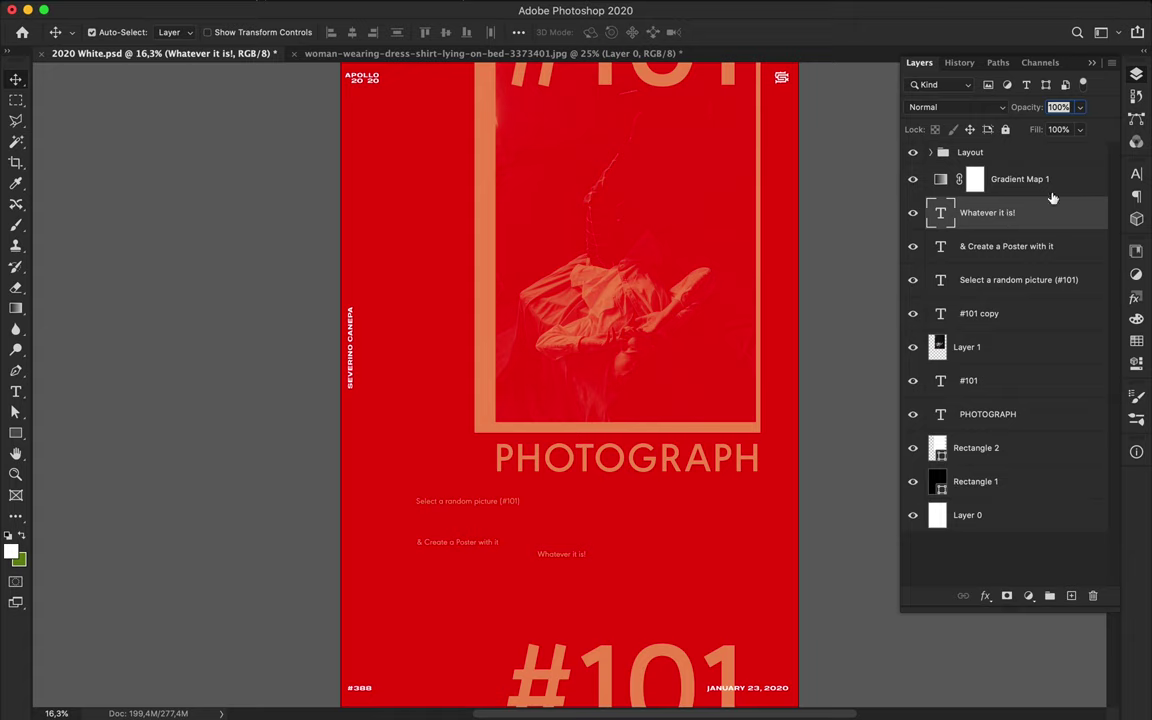
drag(1057, 183, 1046, 148)
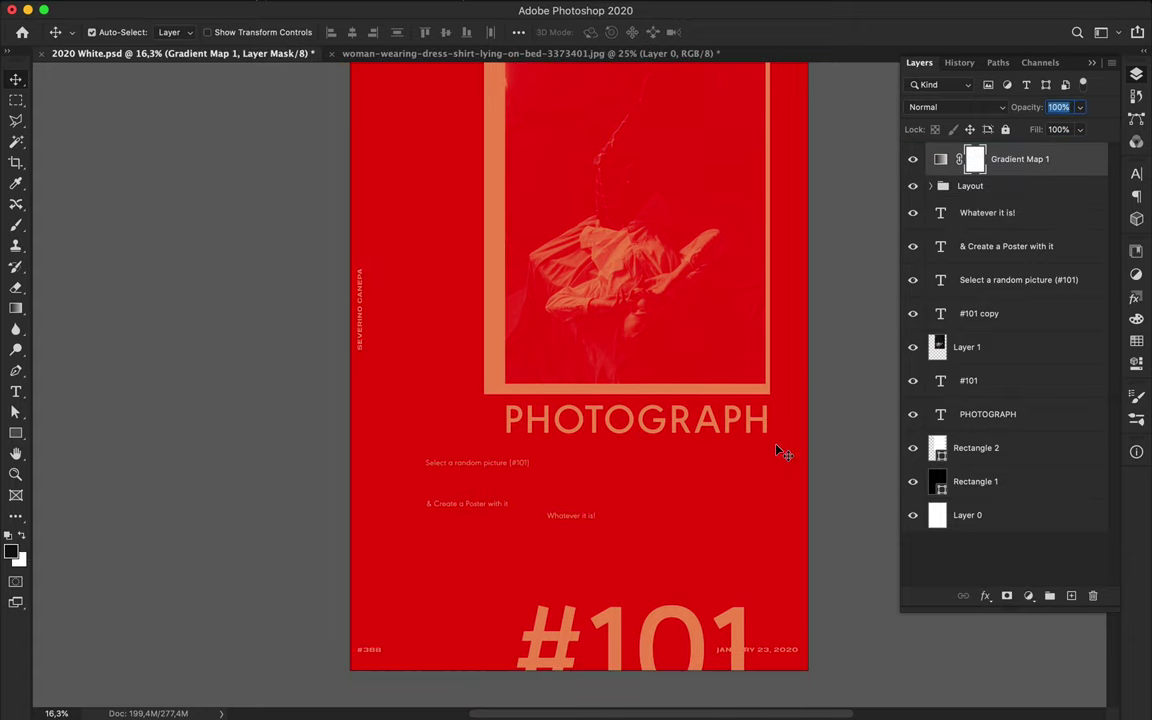
drag(528, 468, 483, 457)
key(ctrl+h)
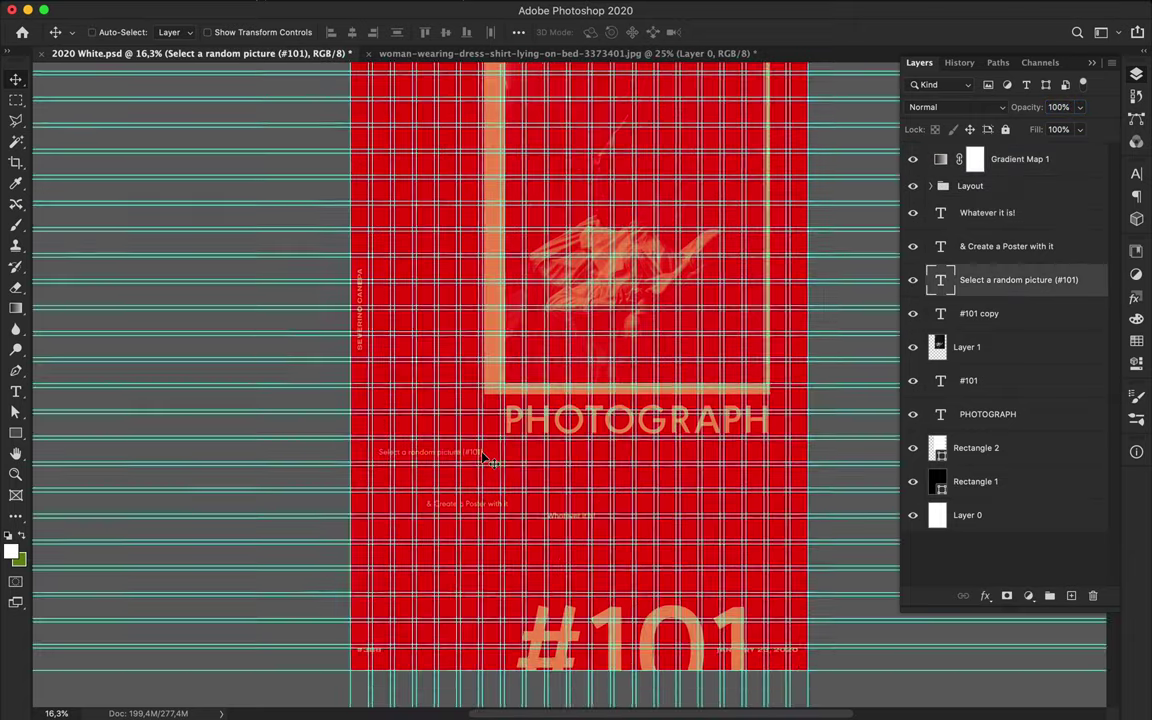
scroll(483, 457, up, 2)
scroll(483, 460, right, 3)
drag(590, 340, 572, 355)
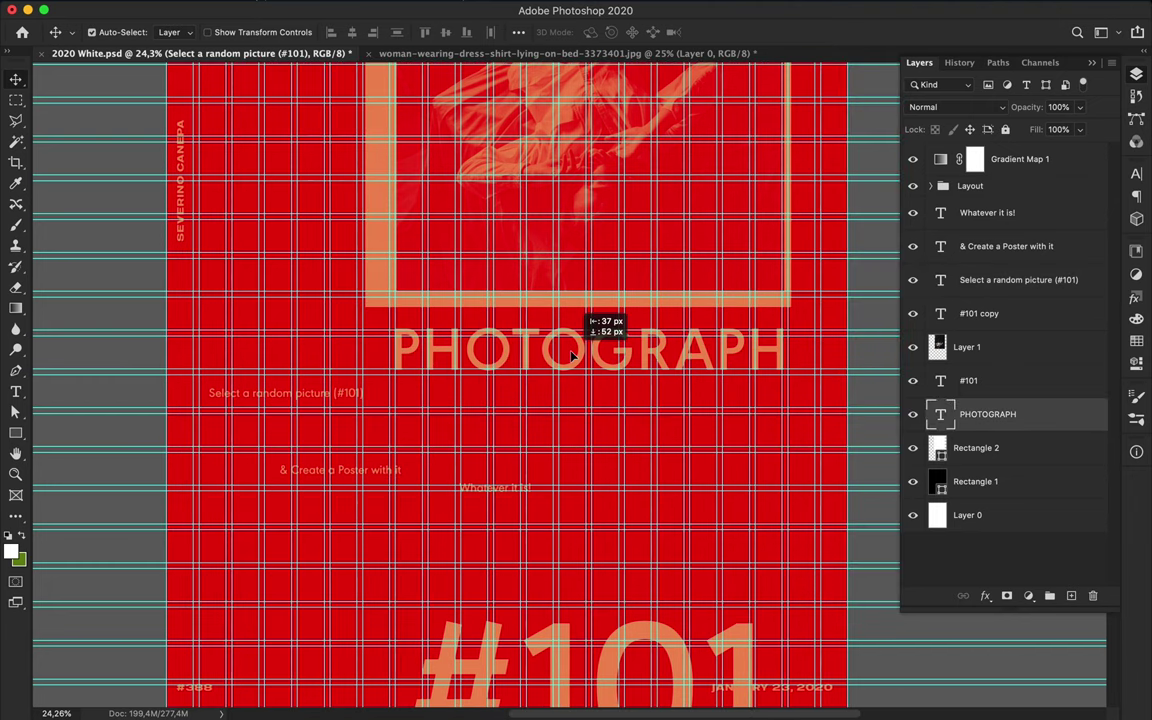
Enlarge the bottom #101 numeral to about 113%
click(968, 380)
key(ctrl+t)
drag(390, 690, 392, 701)
drag(773, 694, 806, 706)
key(Return)
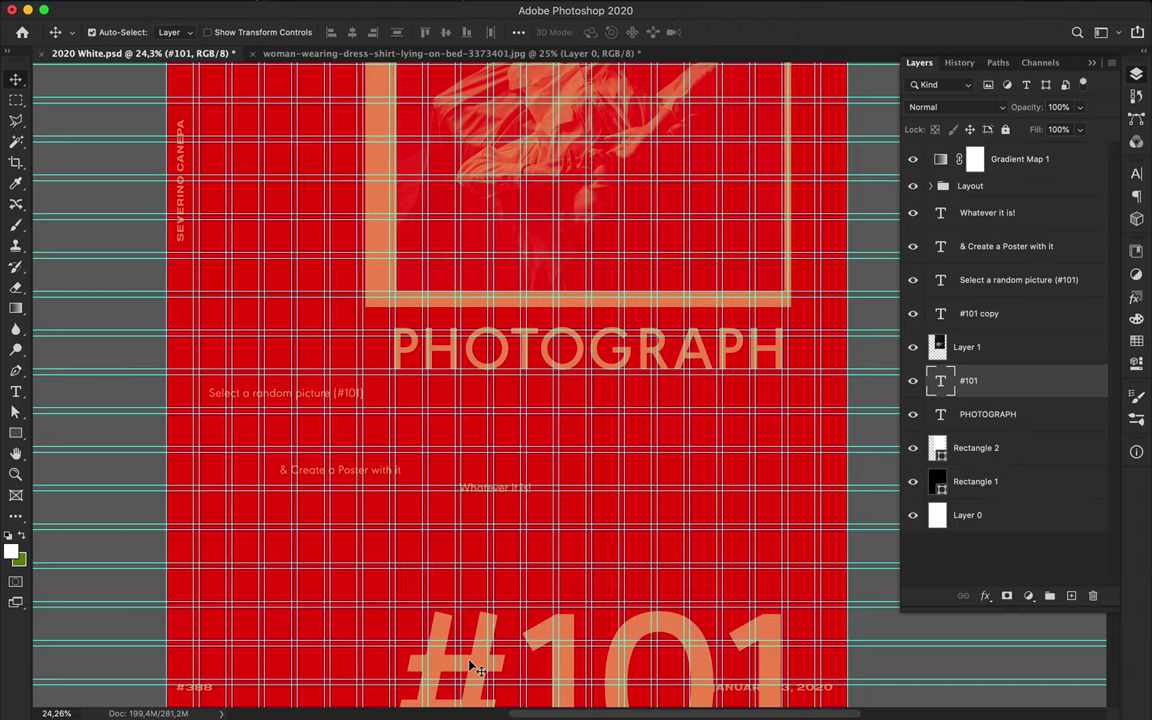
key(ctrl+t)
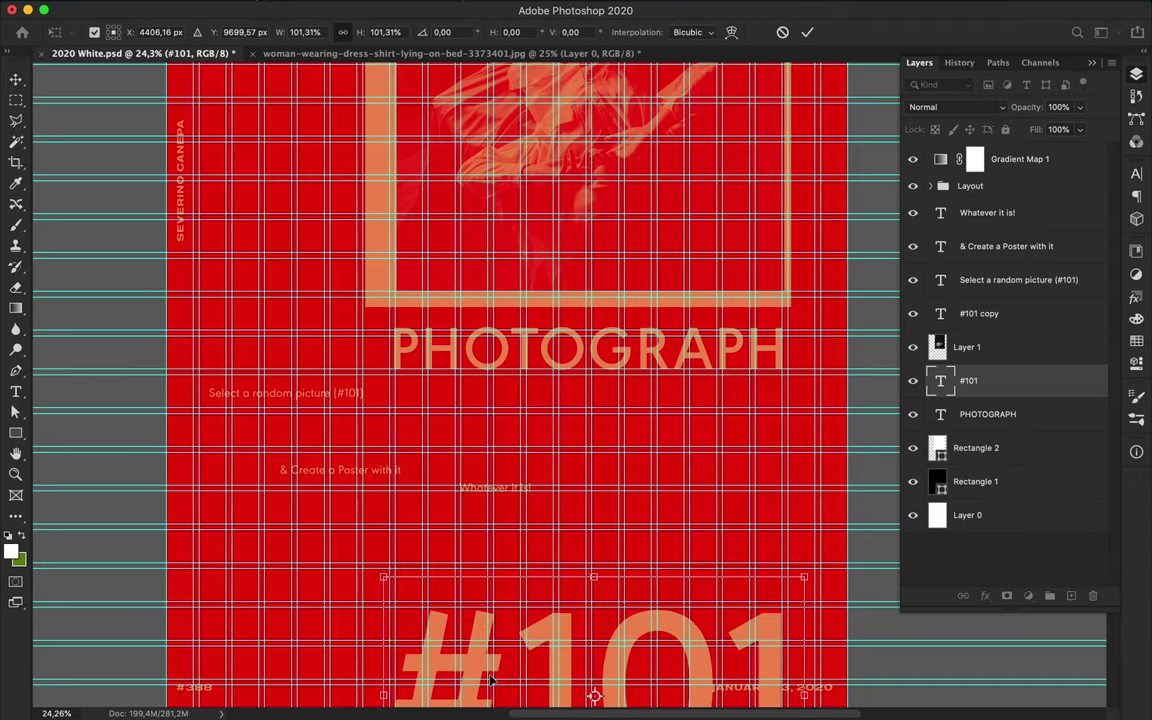
key(Return)
scroll(537, 650, down, 3)
scroll(586, 650, up, 1)
Shrink the top #101 copy to about 85%, move it upward, and hide the guides
click(663, 131)
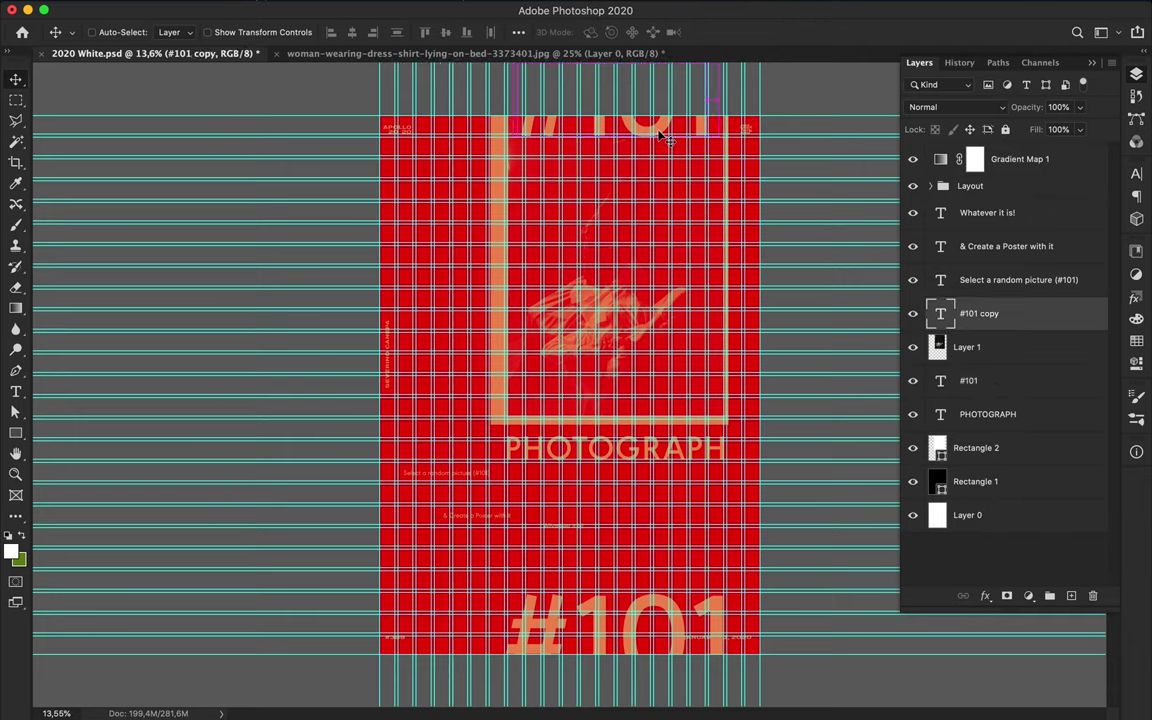
key(ctrl+t)
drag(514, 105, 543, 105)
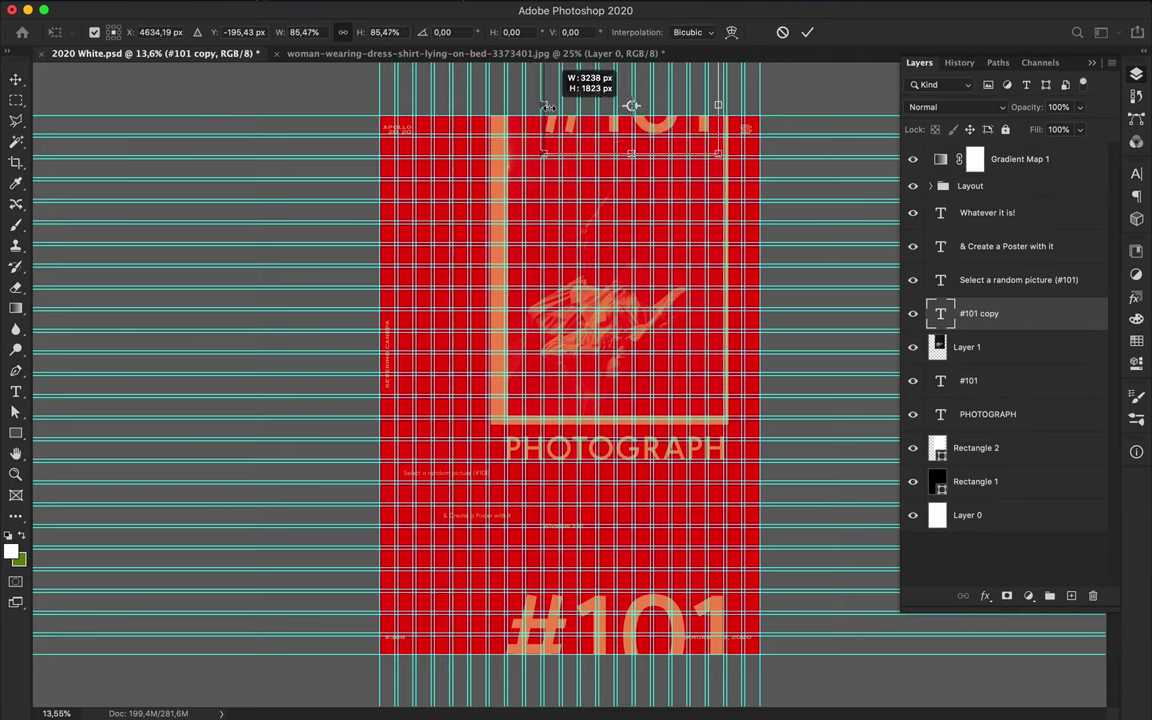
key(Return)
mouse_move(550, 94)
mouse_down()
mouse_move(615, 124)
mouse_move(652, 102)
mouse_up()
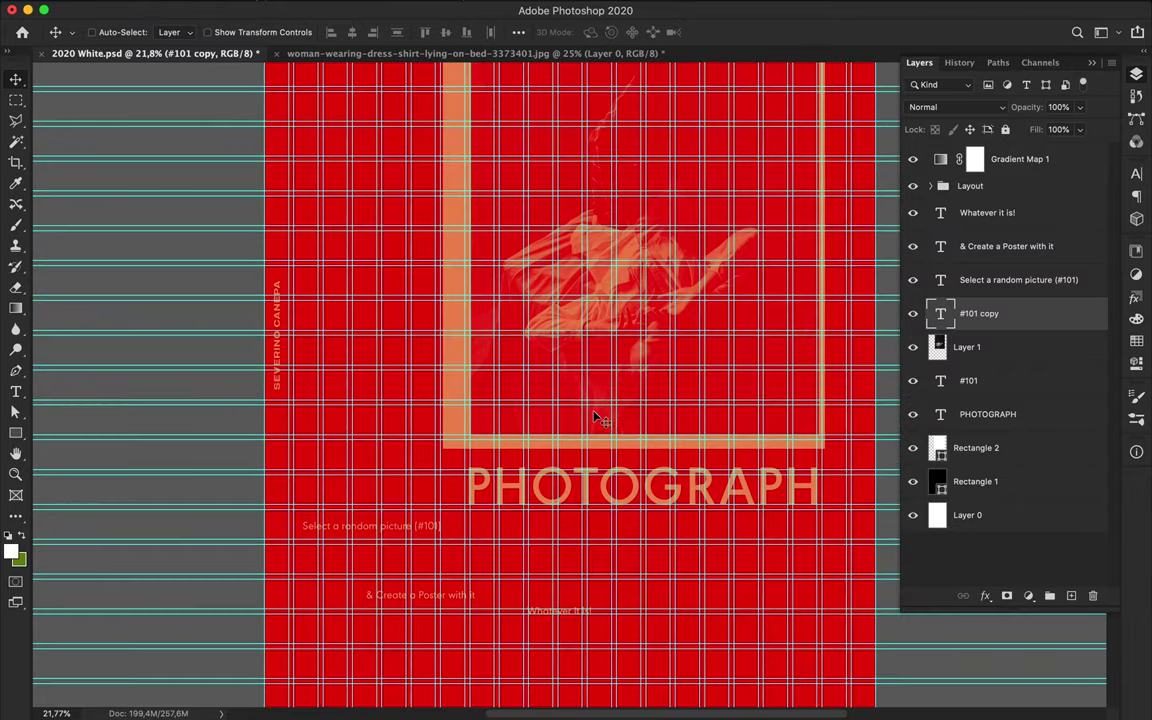
scroll(534, 369, up, 3)
key(ctrl+h)
ctrl+click(620, 432)
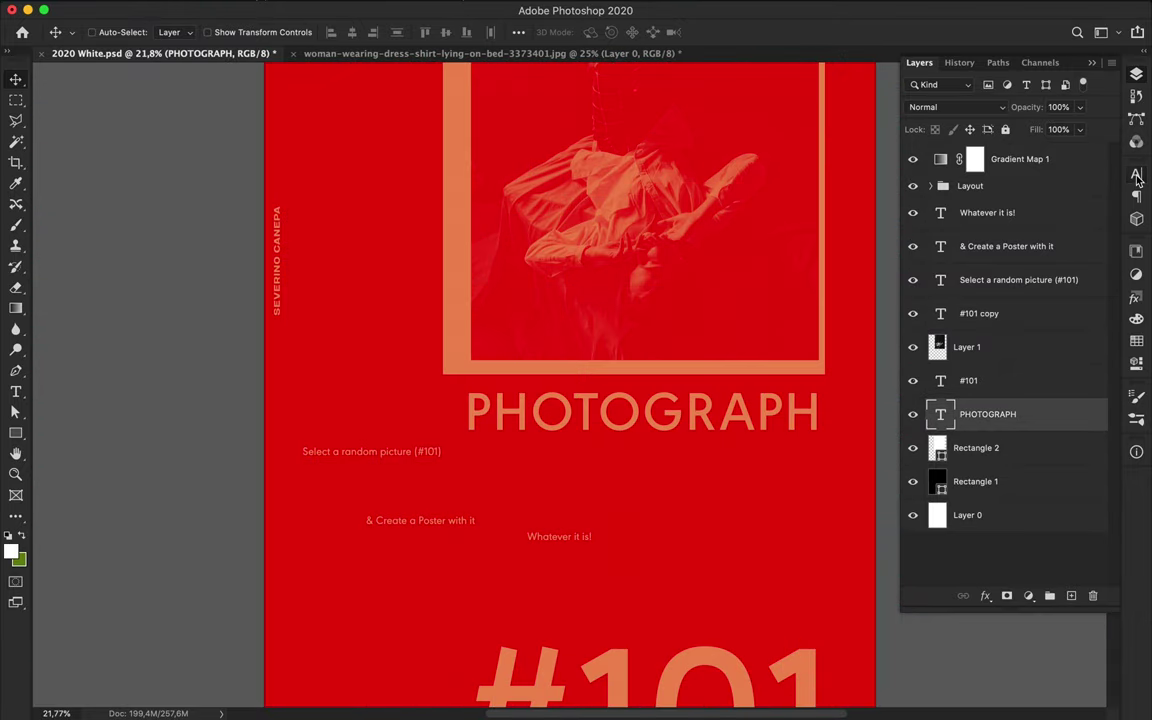
Change the PHOTOGRAPH title font to Cochin
click(1137, 175)
click(1037, 188)
scroll(1007, 583, down, 10)
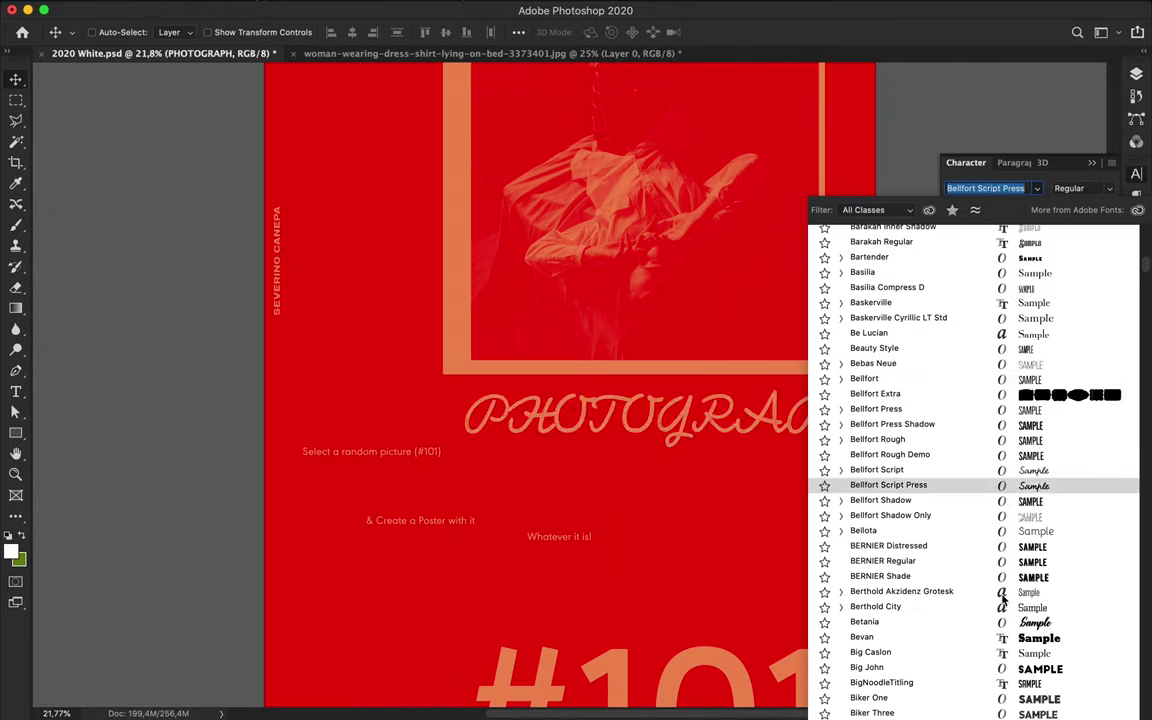
scroll(1007, 583, down, 2)
scroll(1001, 660, down, 8)
scroll(1001, 676, down, 4)
scroll(1001, 676, down, 12)
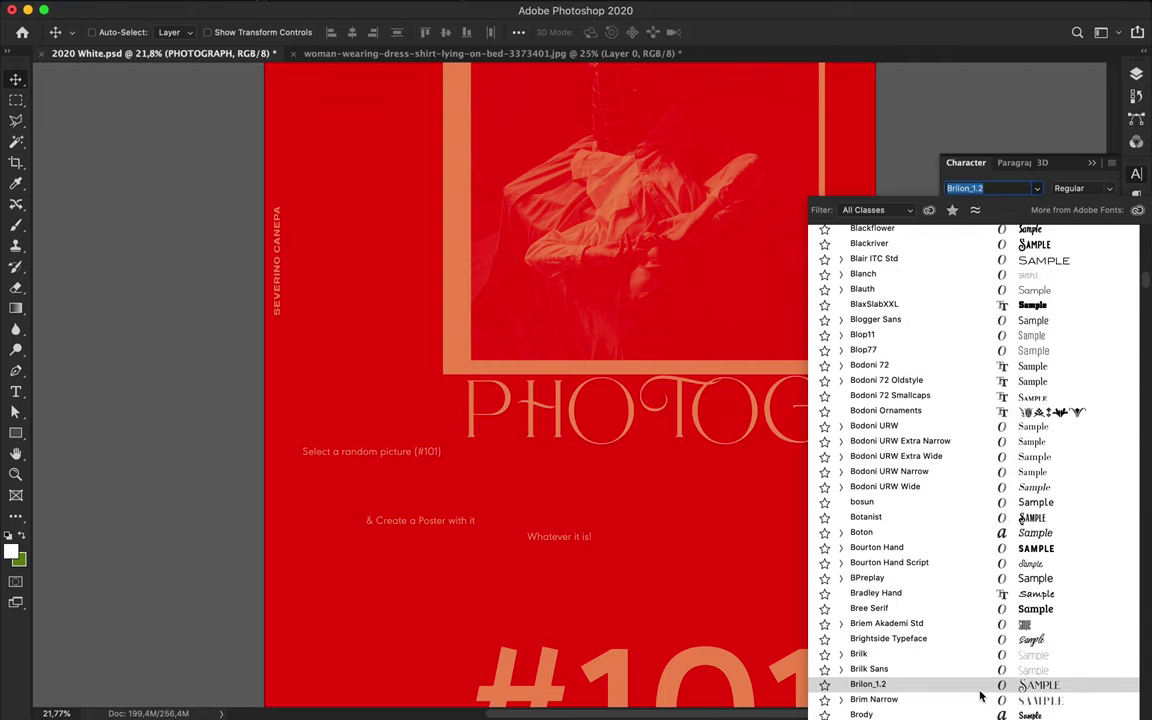
scroll(981, 695, down, 2)
scroll(980, 696, down, 3)
scroll(978, 697, down, 5)
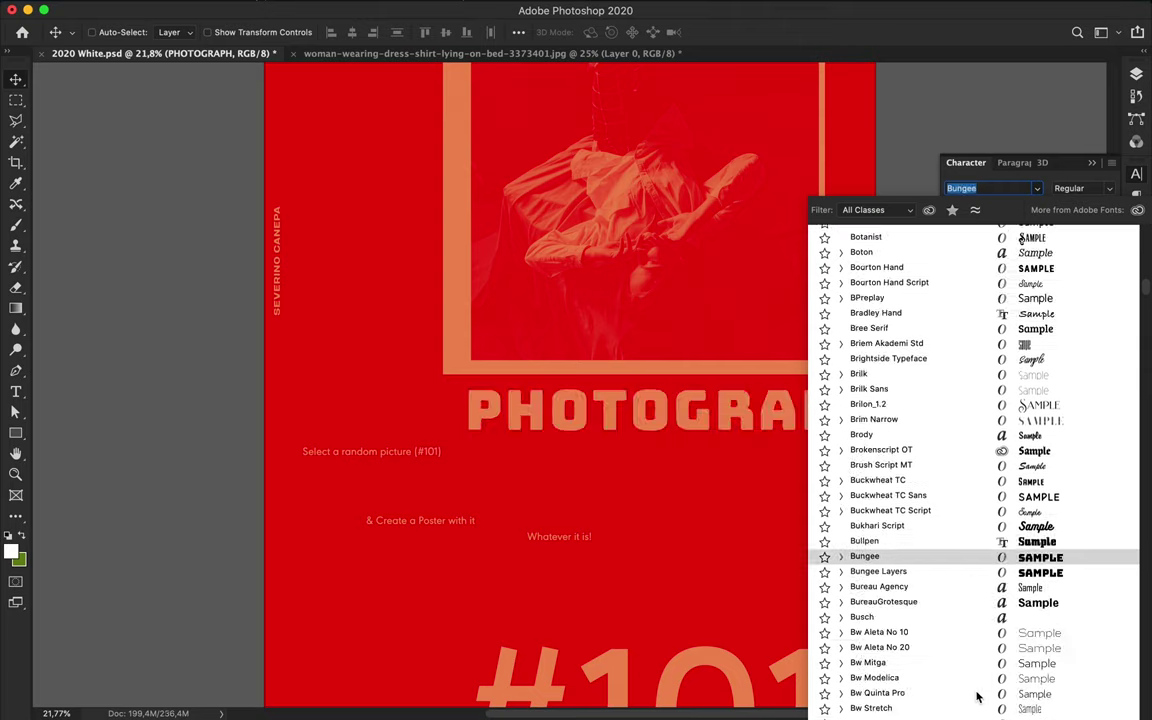
scroll(978, 697, down, 11)
scroll(977, 571, down, 8)
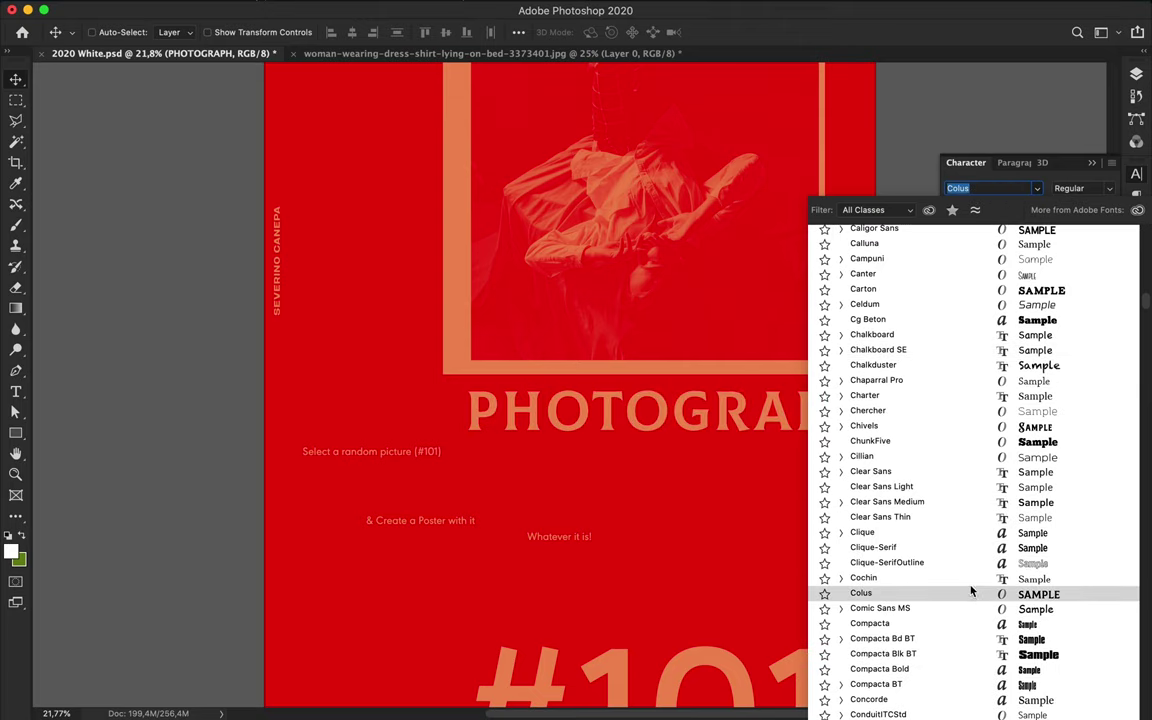
click(968, 588)
Set PHOTOGRAPH tracking to 0 and shift the title into place
drag(805, 424, 657, 412)
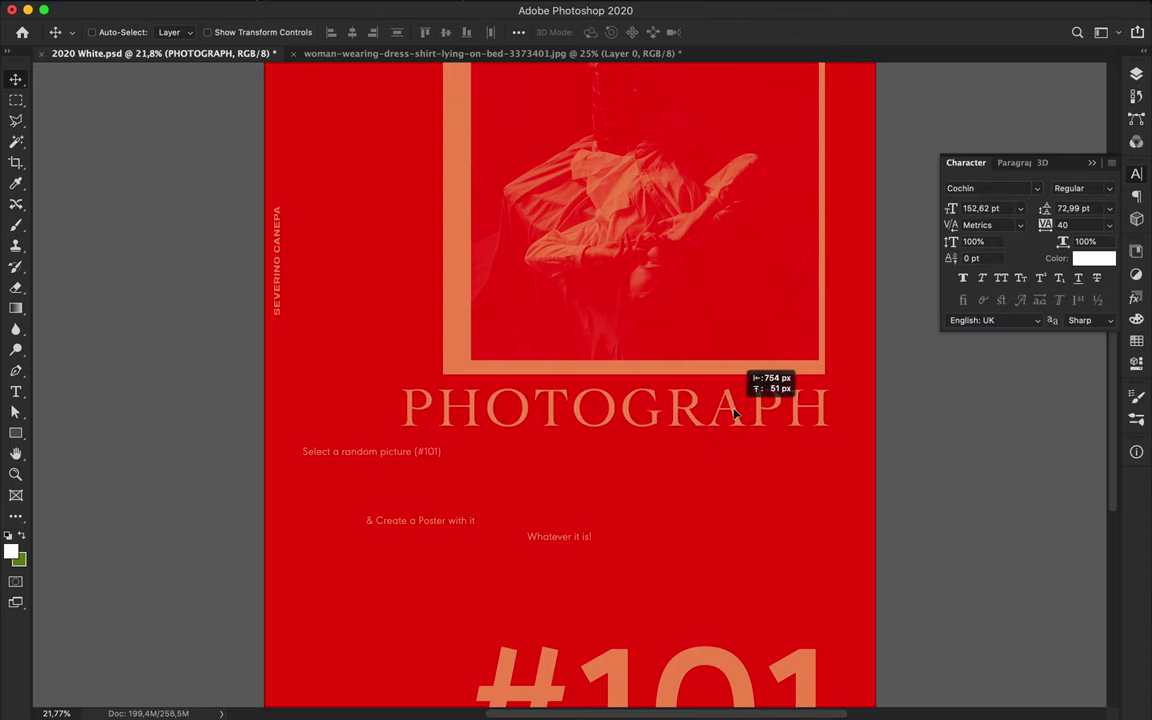
text(0)
key(Return)
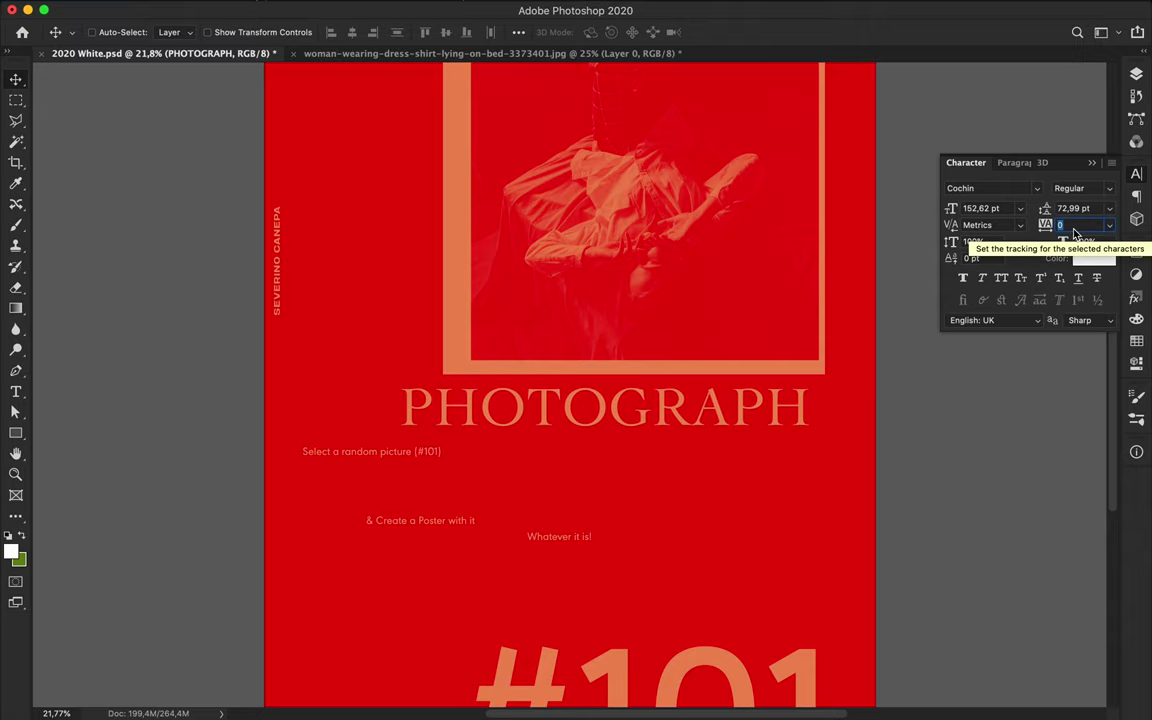
drag(633, 420, 645, 418)
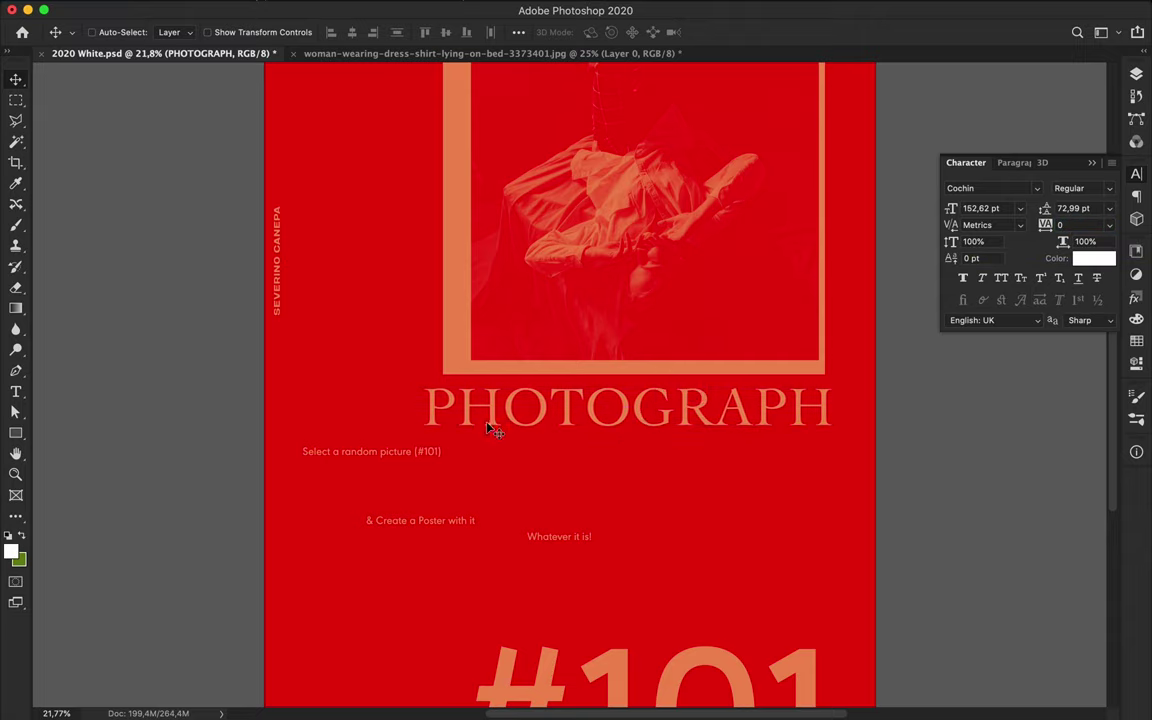
alt+scroll(486, 427, down, 2)
alt+scroll(465, 455, down, 2)
Scale PHOTOGRAPH up to about 195 pt, then narrow it slightly on the grid
key(ctrl+t)
drag(464, 471, 382, 478)
key(Return)
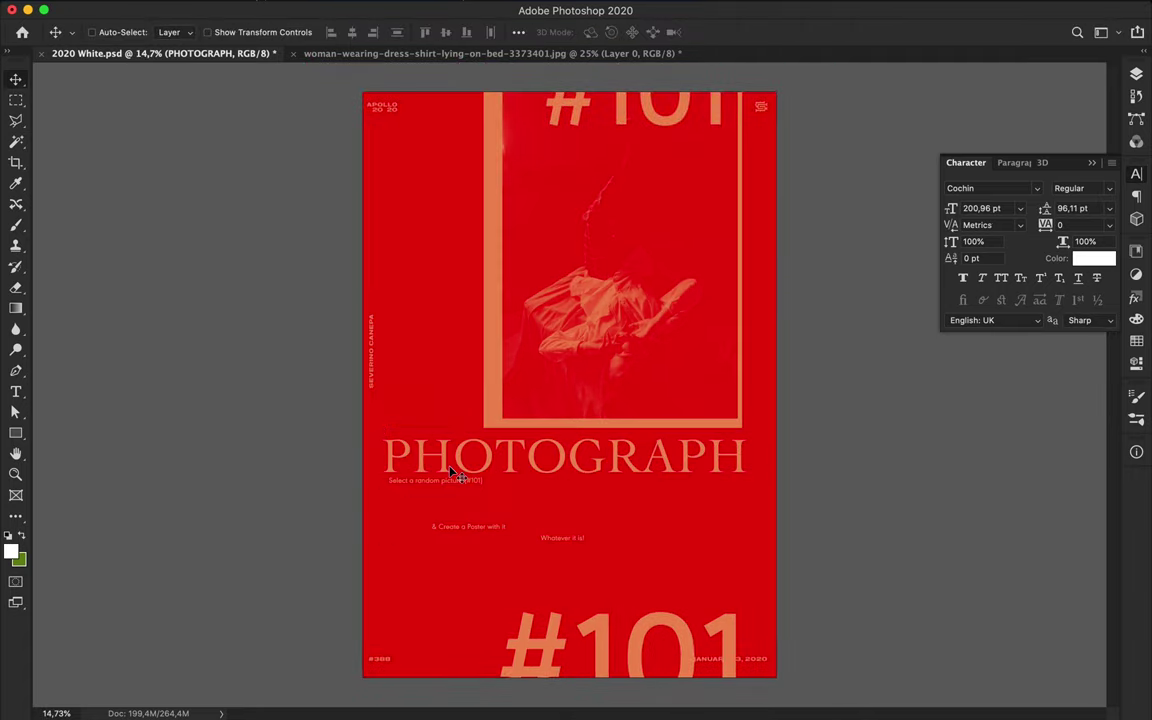
key(ctrl+plus)
key(ctrl+h)
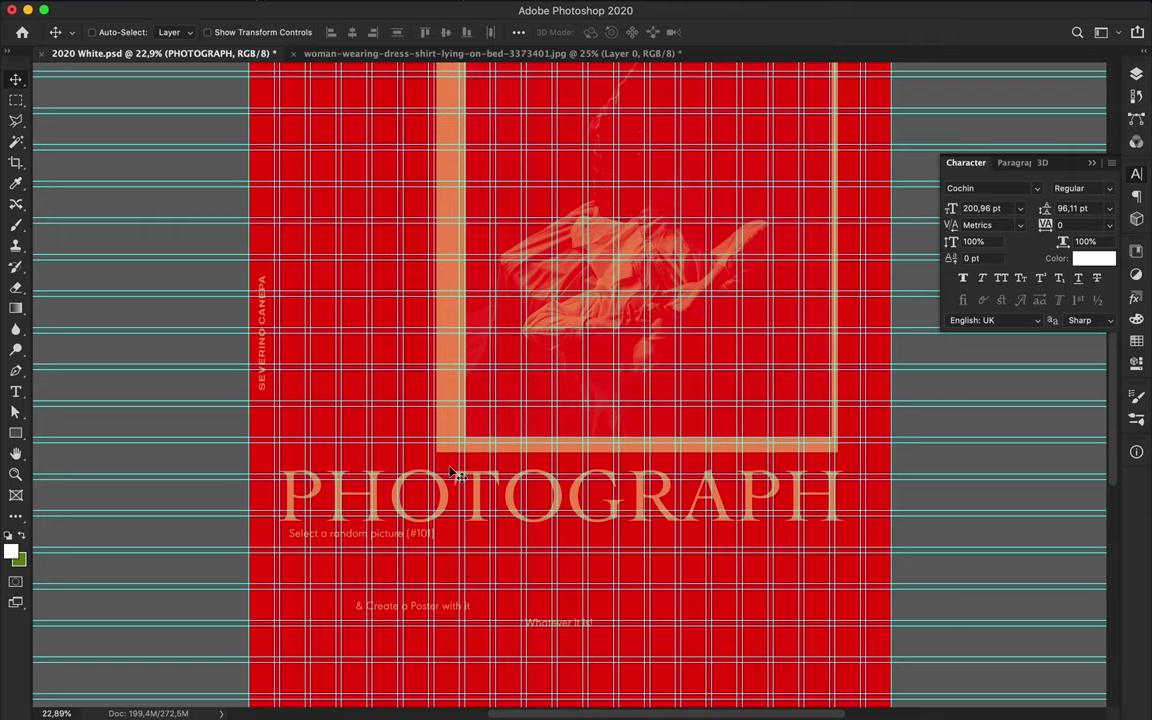
key(ctrl+t)
drag(279, 497, 296, 503)
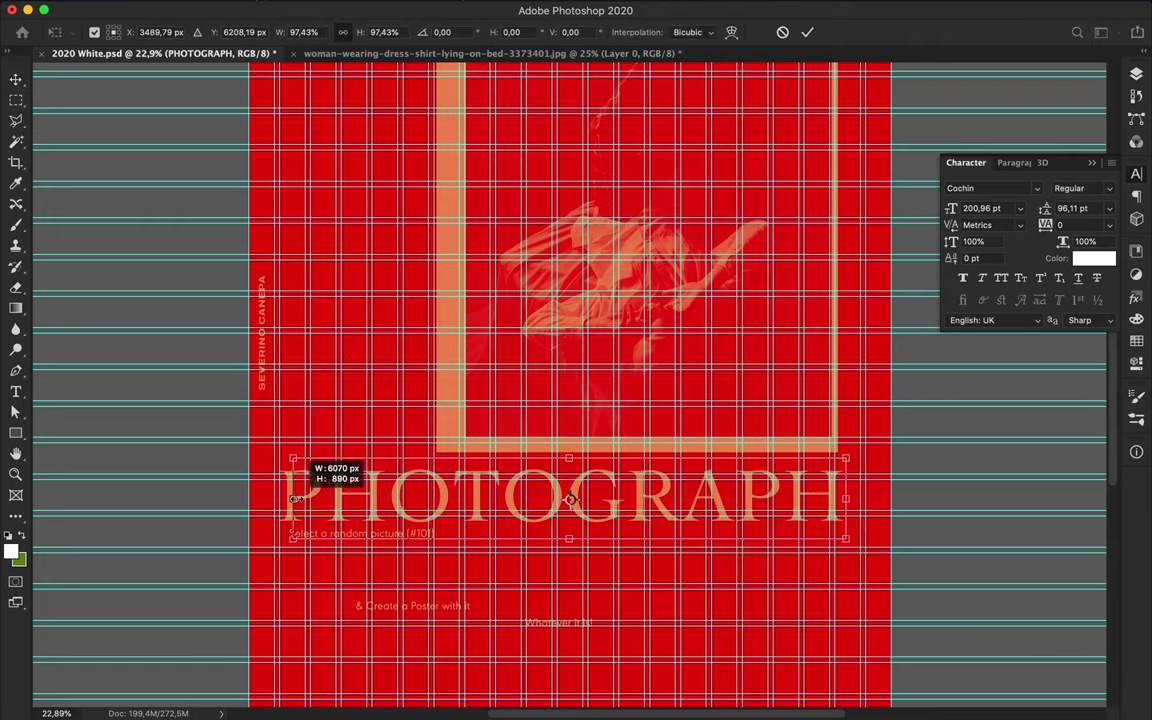
key(Return)
Centre PHOTOGRAPH horizontally on the canvas and move the Select a random picture line
click(518, 32)
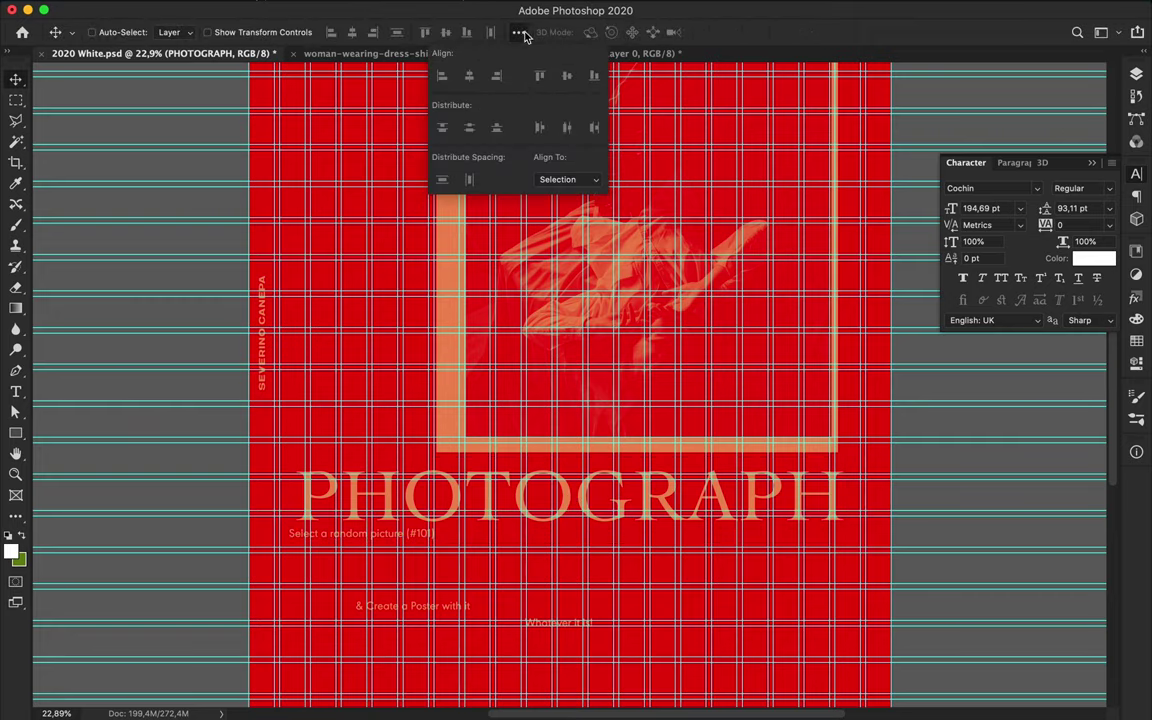
click(567, 179)
click(393, 553)
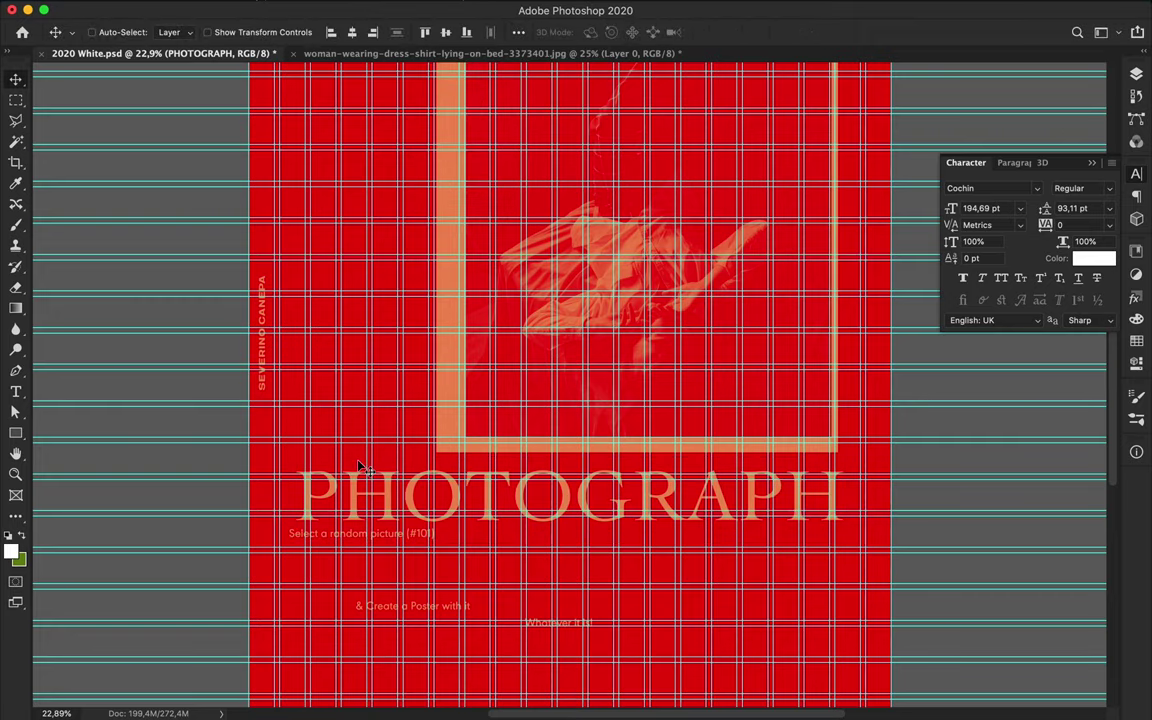
key(ctrl+h)
mouse_move(356, 538)
mouse_down()
mouse_move(363, 545)
mouse_move(379, 452)
mouse_up()
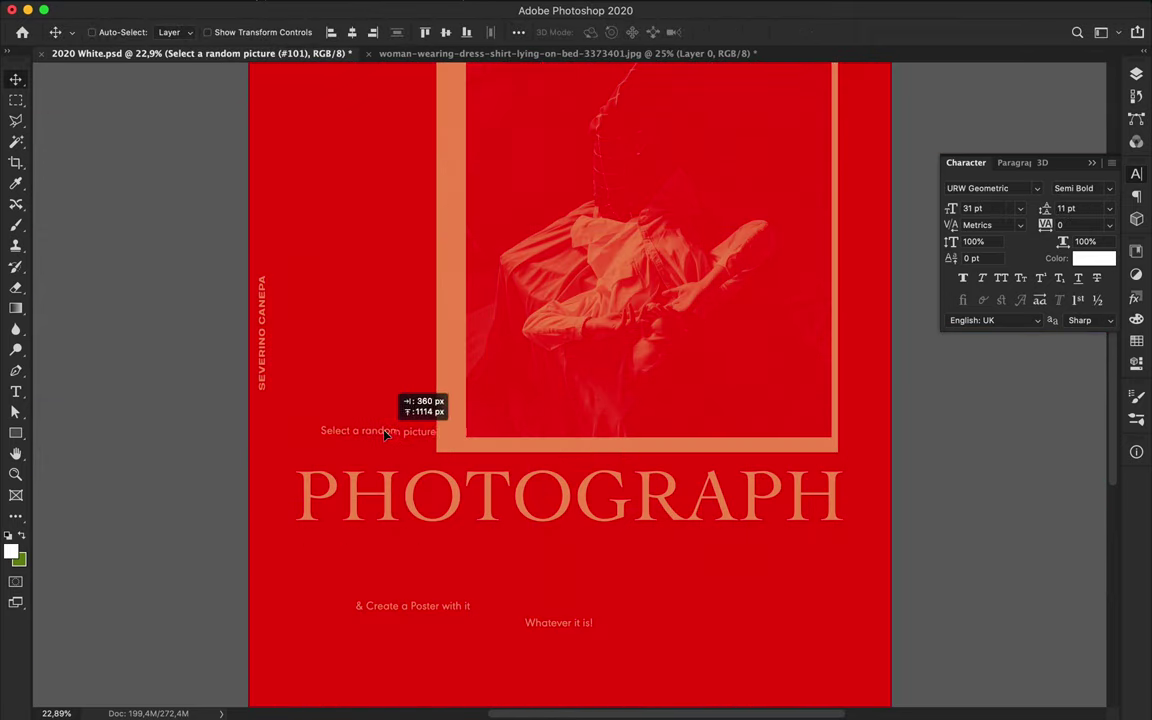
Rotate 'Select a random picture' to vertical beside the photo frame with 600 tracking
key(ctrl+t)
mouse_move(468, 432)
mouse_down()
mouse_move(381, 362)
mouse_move(421, 335)
mouse_up()
key(Return)
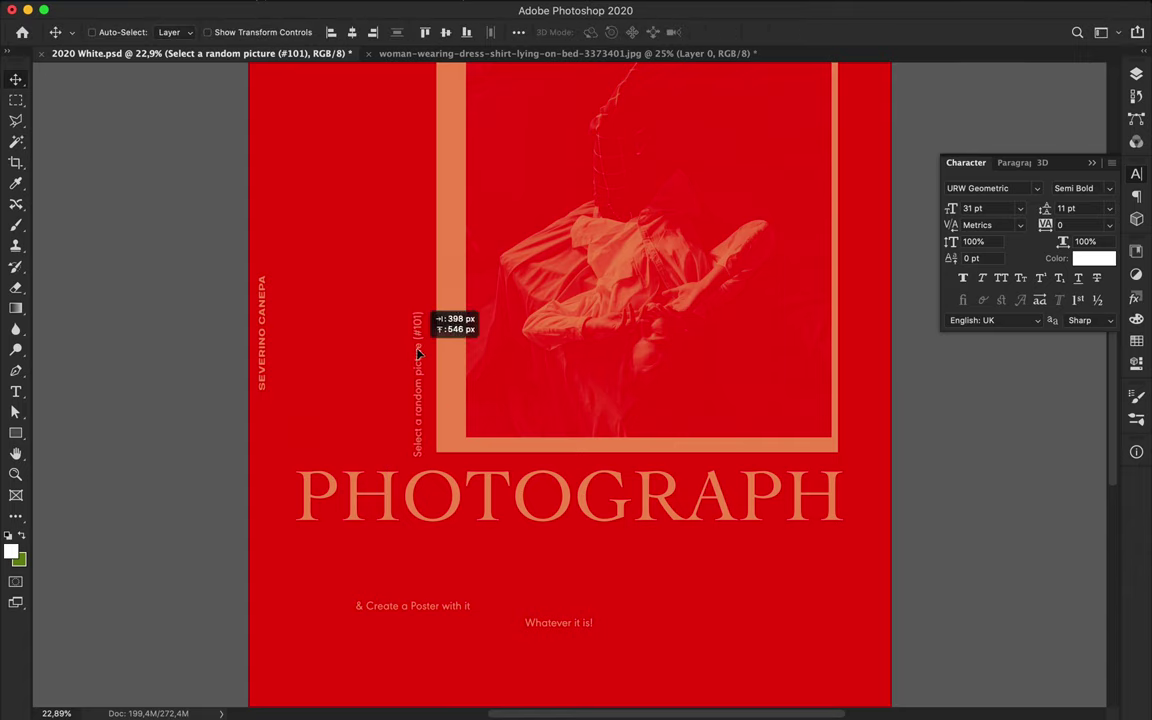
drag(421, 335, 422, 335)
click(1068, 225)
text(600)
key(Return)
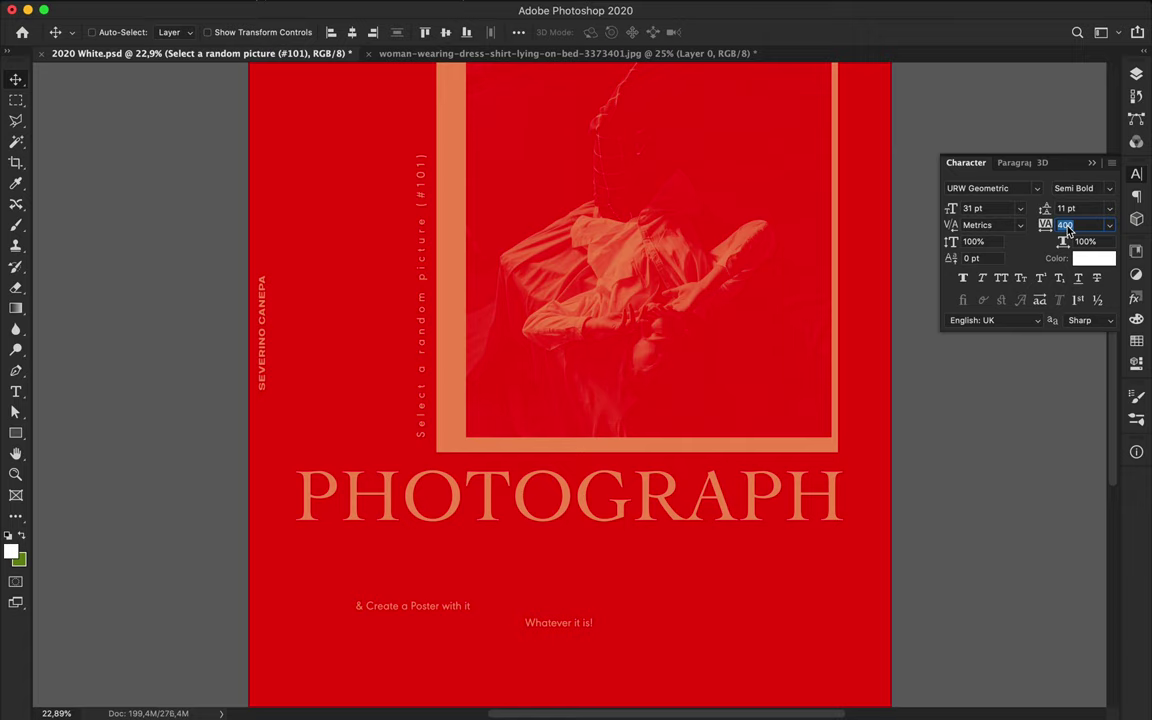
key(ctrl+minus)
Move '& Create a Poster with it' up-left and set its tracking to 200
scroll(580, 405, down, 1)
drag(500, 528, 475, 507)
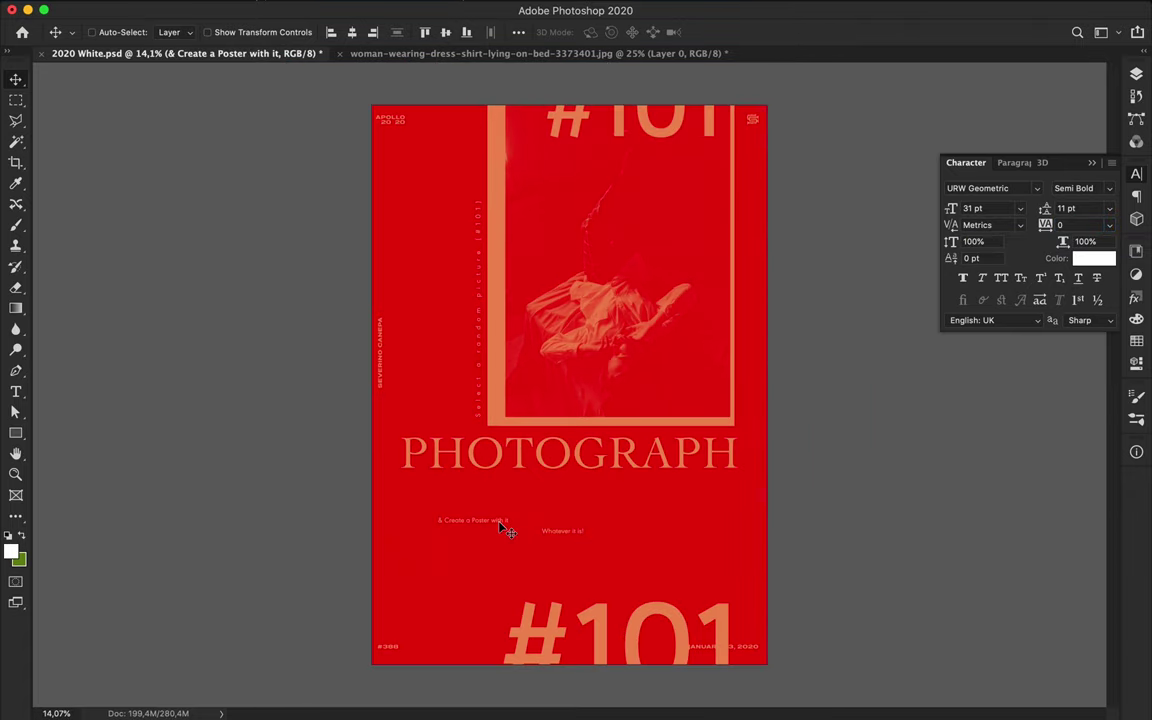
key(ctrl+semicolon)
scroll(474, 507, up, 5)
mouse_move(410, 467)
mouse_down()
mouse_move(349, 432)
mouse_move(388, 434)
mouse_up()
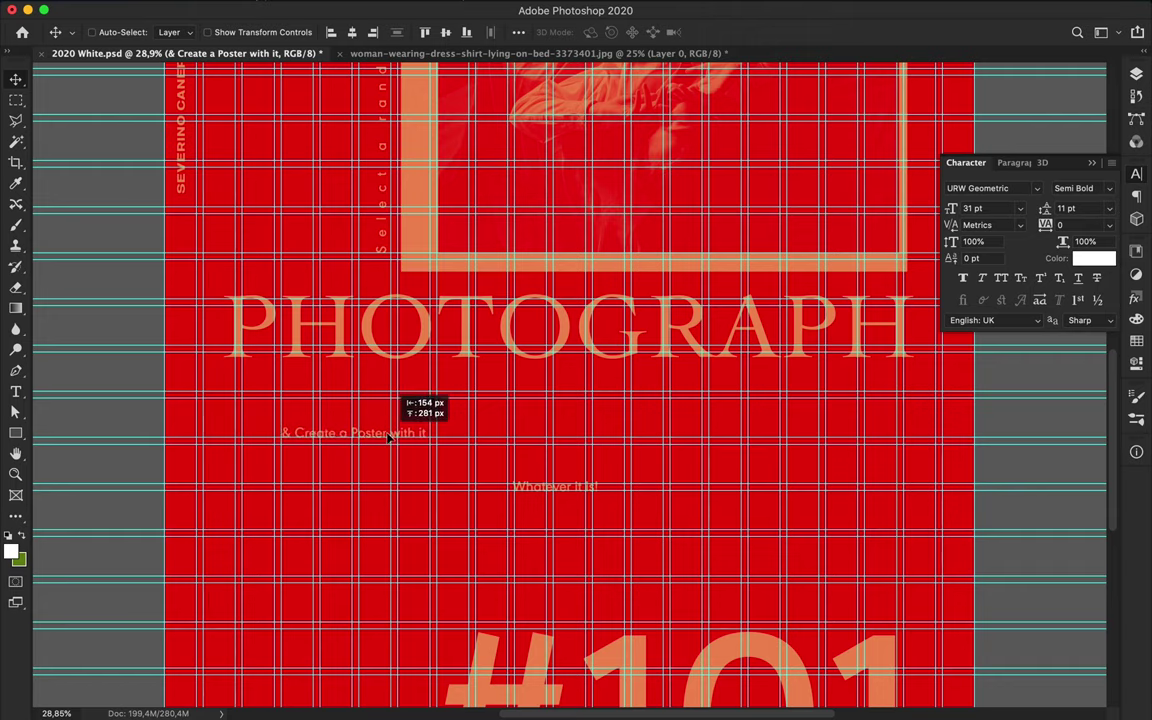
click(1081, 226)
text(200)
key(Return)
Move 'Whatever it is!' up-right and widen its tracking to 1400
mouse_move(587, 490)
mouse_down()
mouse_move(592, 481)
mouse_move(588, 491)
mouse_up()
click(1075, 226)
text(200)
key(Return)
text(600)
key(Return)
text(1400)
key(Return)
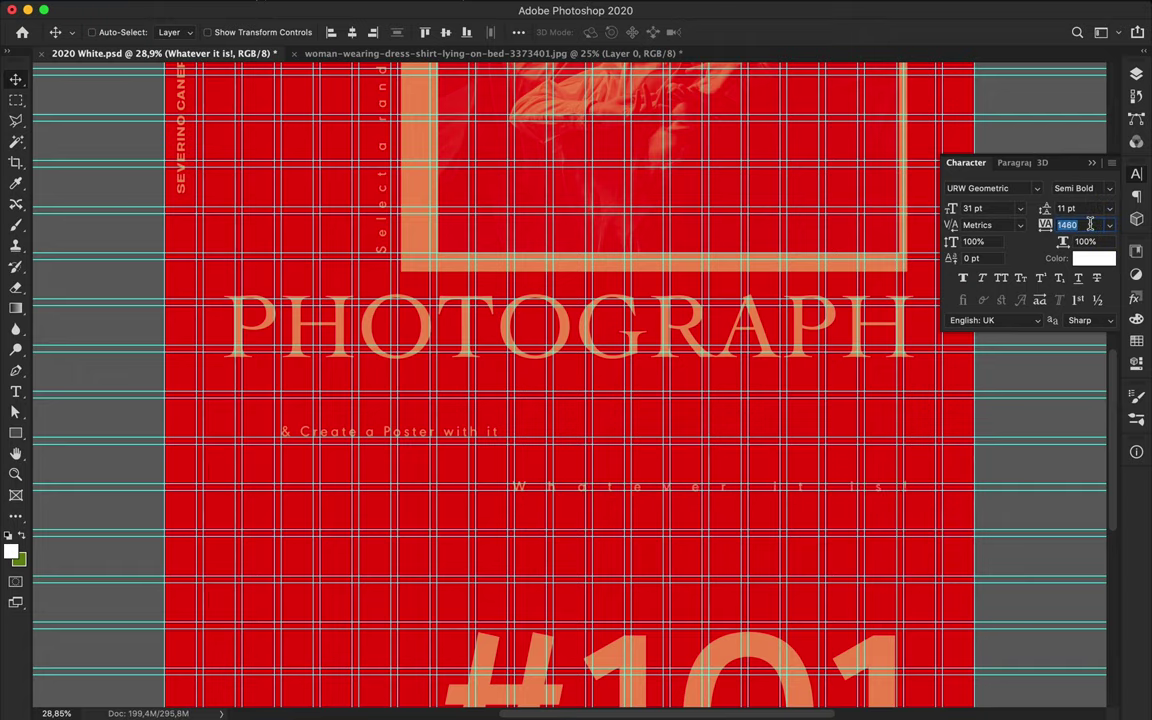
key(ctrl+semicolon)
key(ctrl+0)
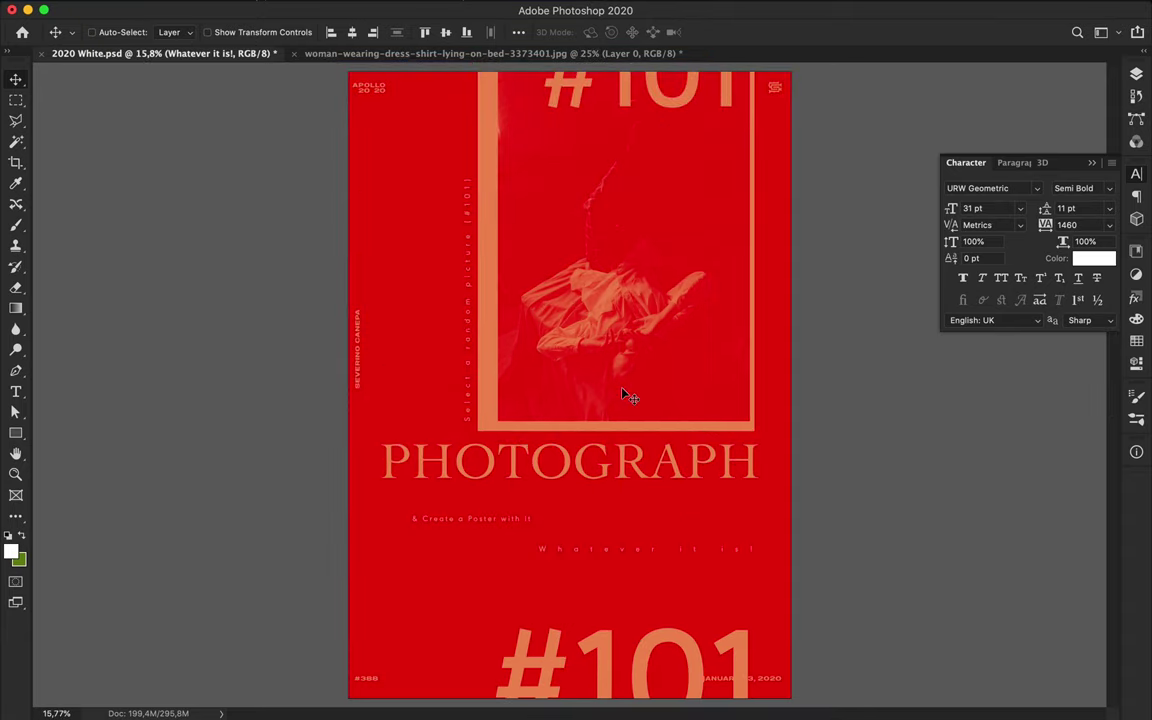
Duplicate the photo square down-left and PHOTOGRAPH, moving the text copy to the top layer
drag(625, 352, 515, 557)
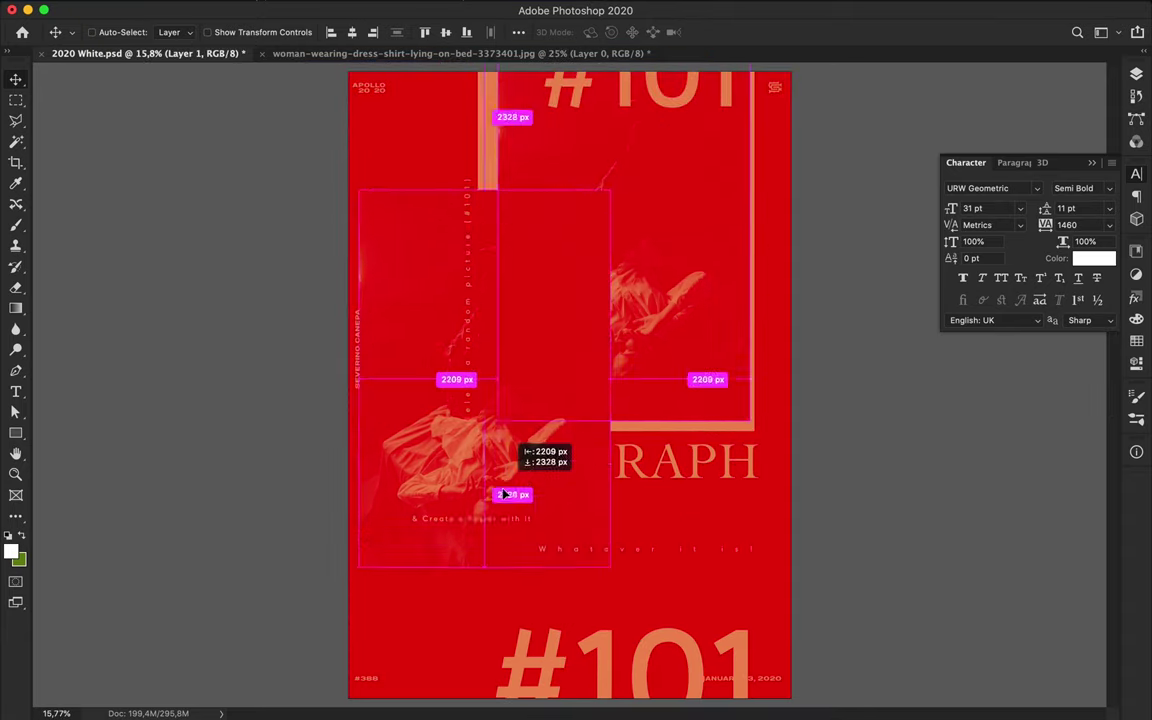
drag(668, 462, 700, 560)
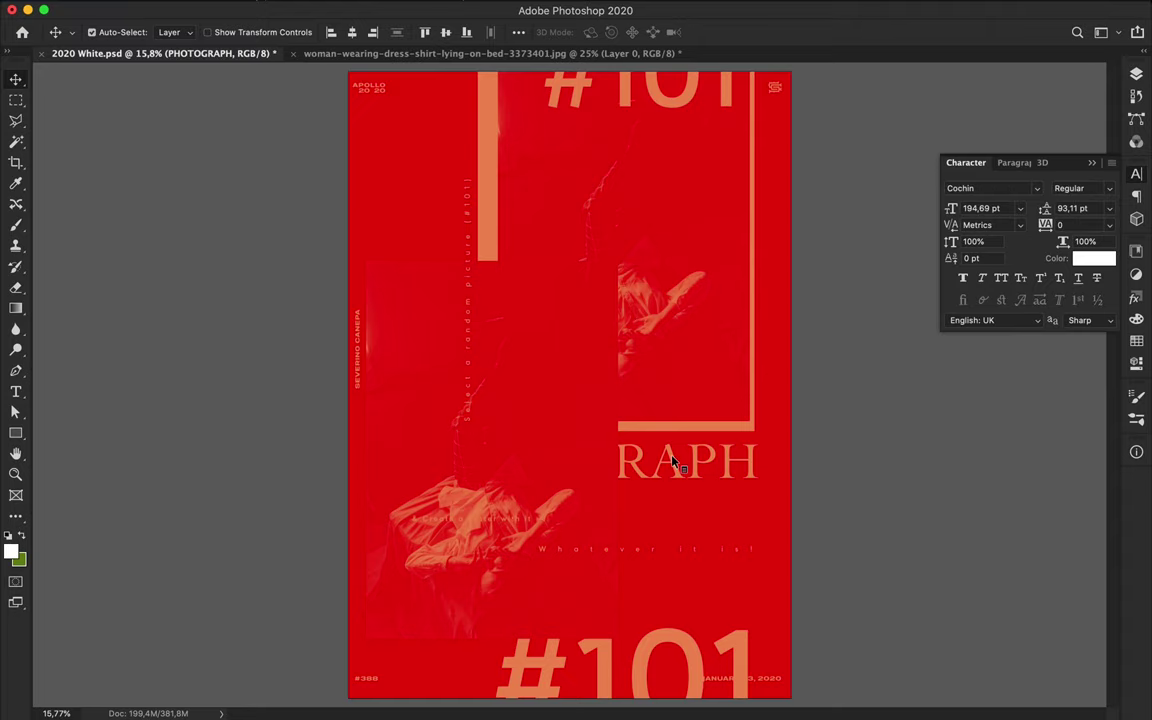
click(1136, 74)
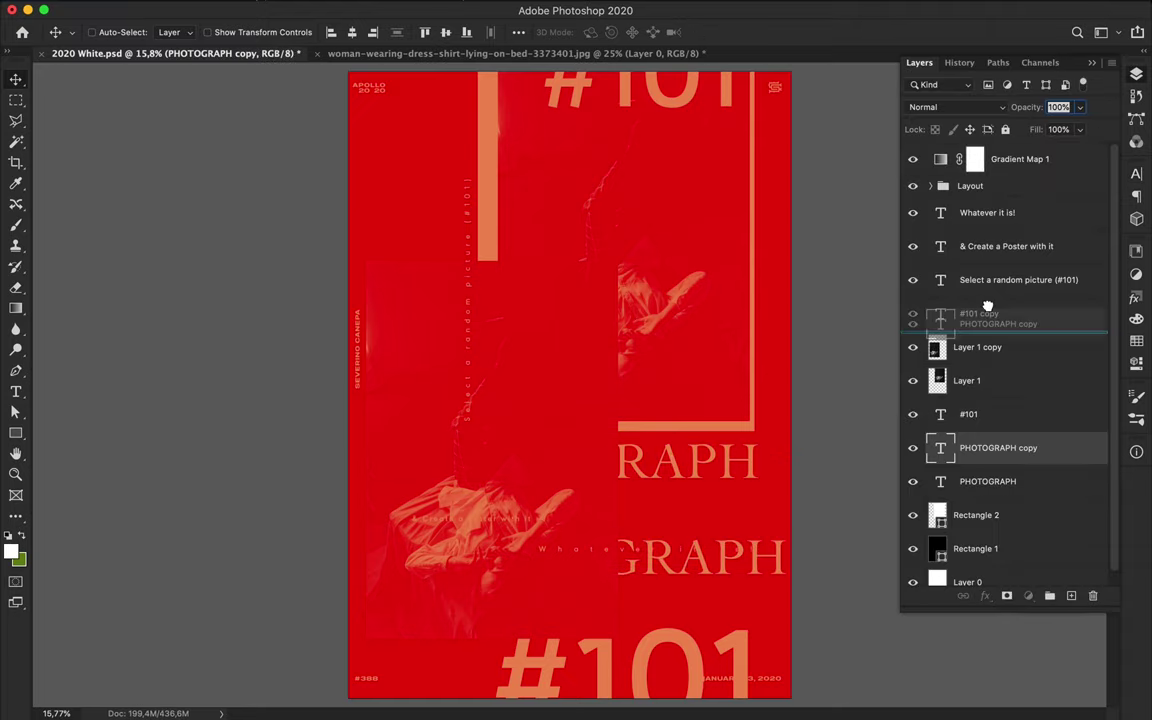
drag(990, 440, 985, 212)
Cut the PHOTOGRAPH copy down to PHOTO and place it left of RAPH
double_click(697, 548)
click(576, 558)
shift+click(787, 558)
key(BackSpace)
key(ctrl+Return)
mouse_move(548, 571)
mouse_down()
mouse_move(538, 496)
mouse_move(498, 478)
mouse_up()
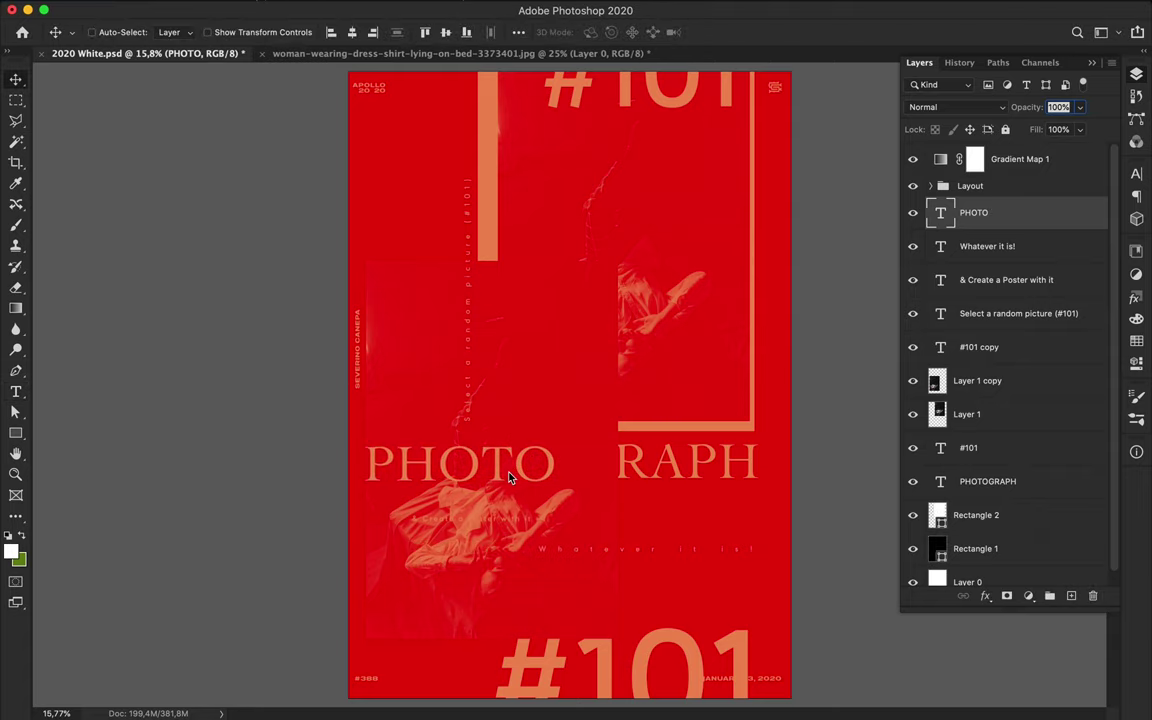
drag(498, 478, 530, 465)
Fine-tune PHOTO's position beside RAPH using the guides, then select the lower-left photo copy
key(ctrl+apostrophe)
scroll(537, 468, up, 2)
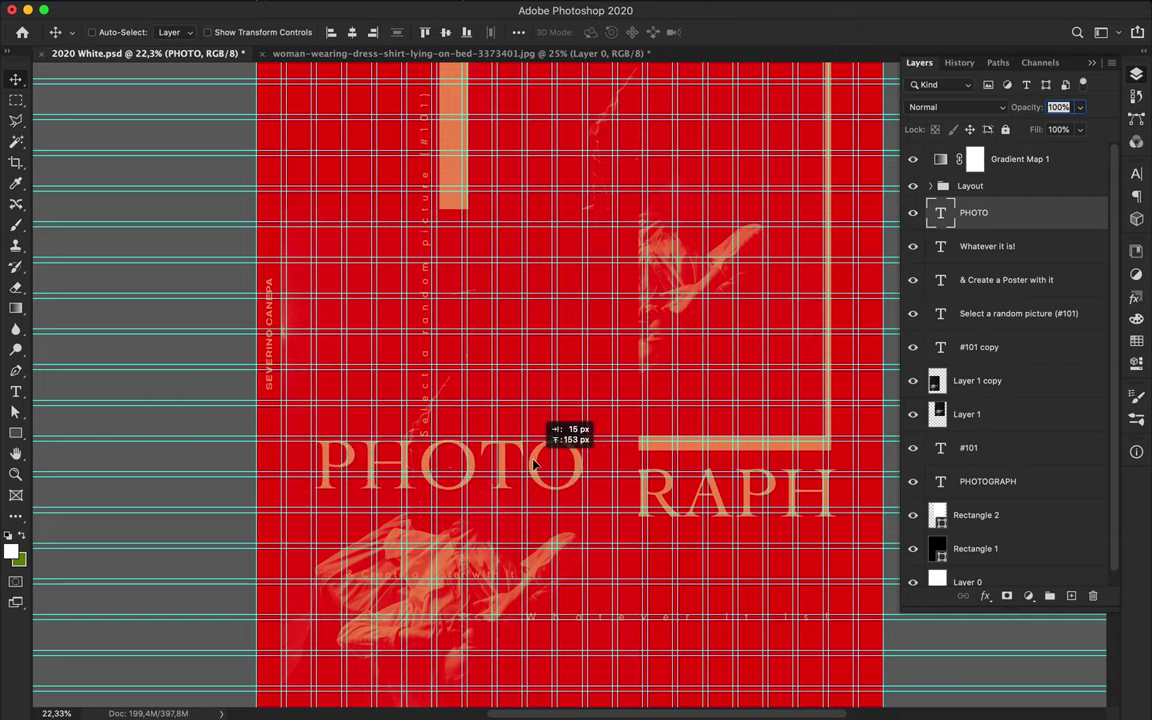
scroll(530, 465, down, 2)
drag(530, 465, 527, 462)
key(ctrl+apostrophe)
scroll(599, 398, down, 1)
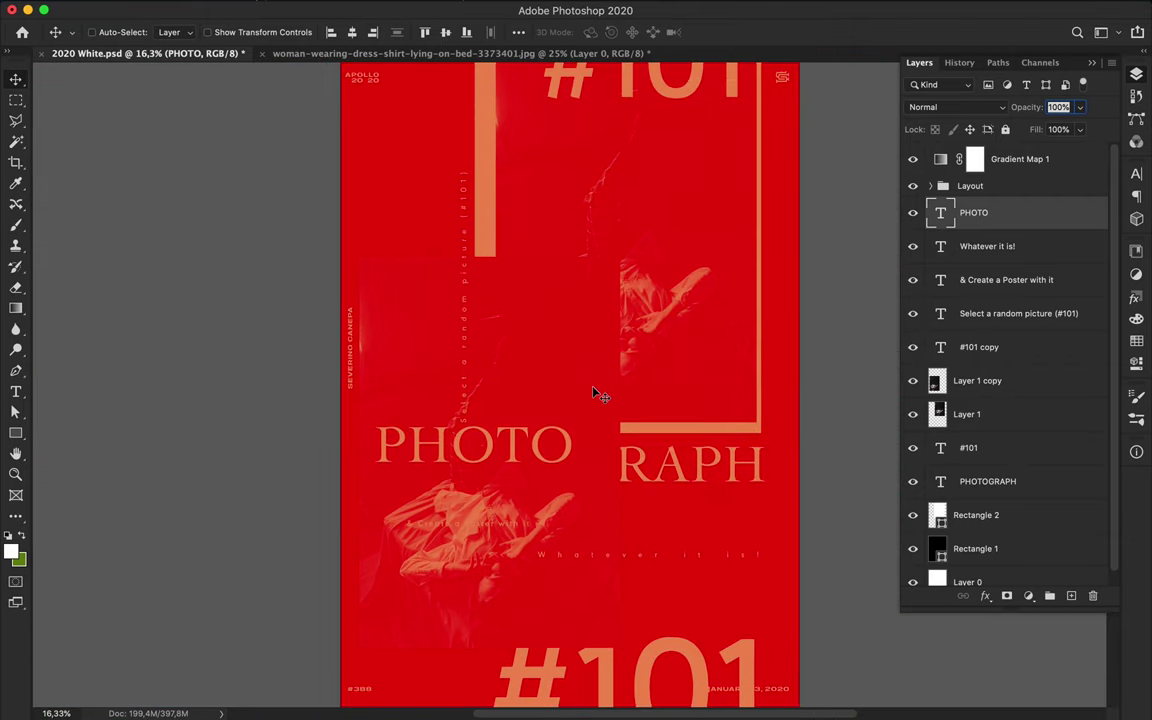
click(594, 391)
key(m)
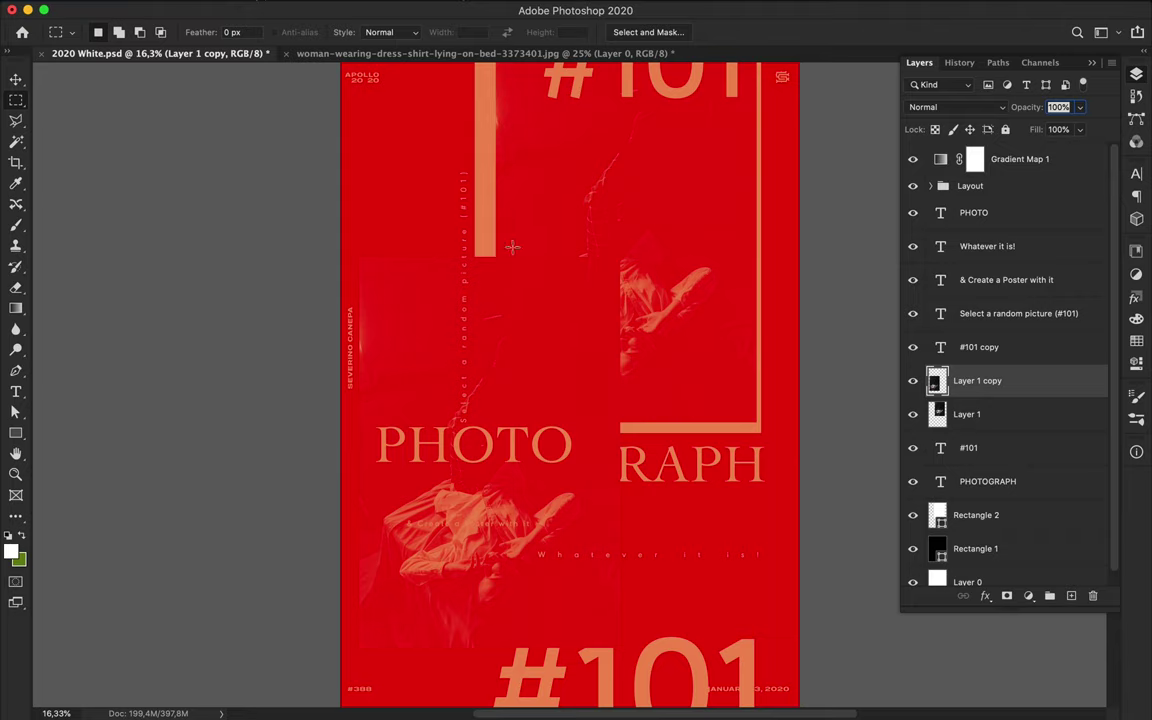
Marquee-select part of the photo copy and nudge the top #101 text slightly
ctrl+click(534, 238)
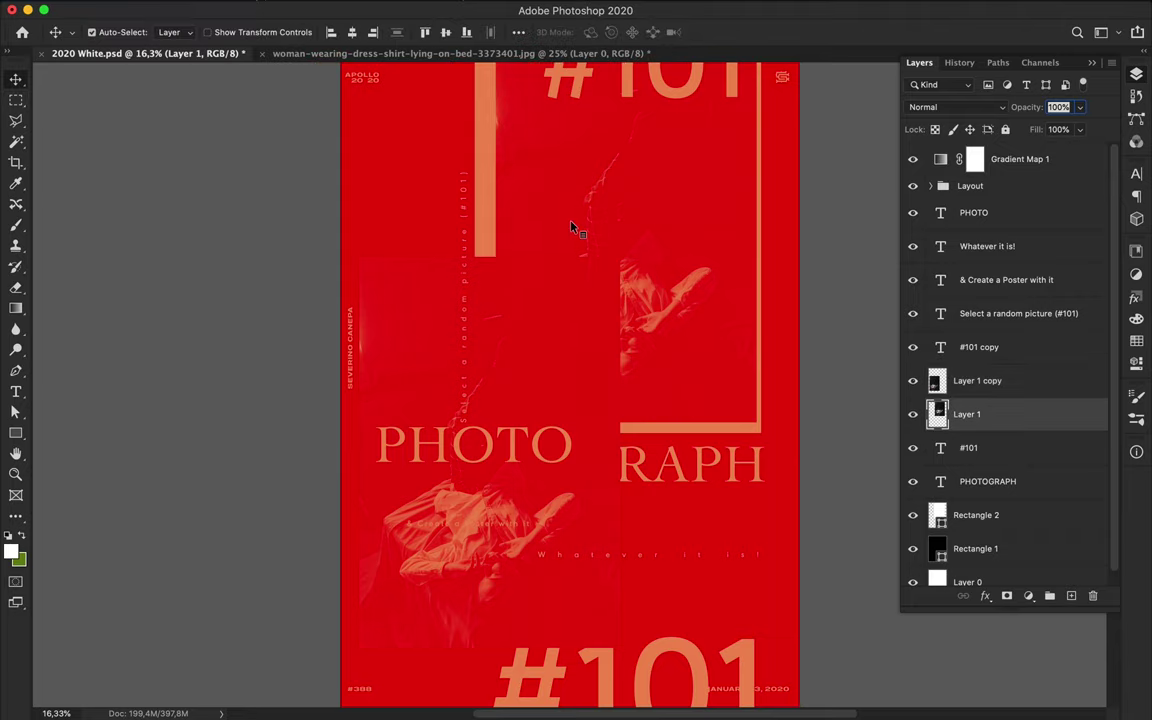
ctrl+click(552, 328)
drag(518, 232, 653, 413)
key(ctrl+minus)
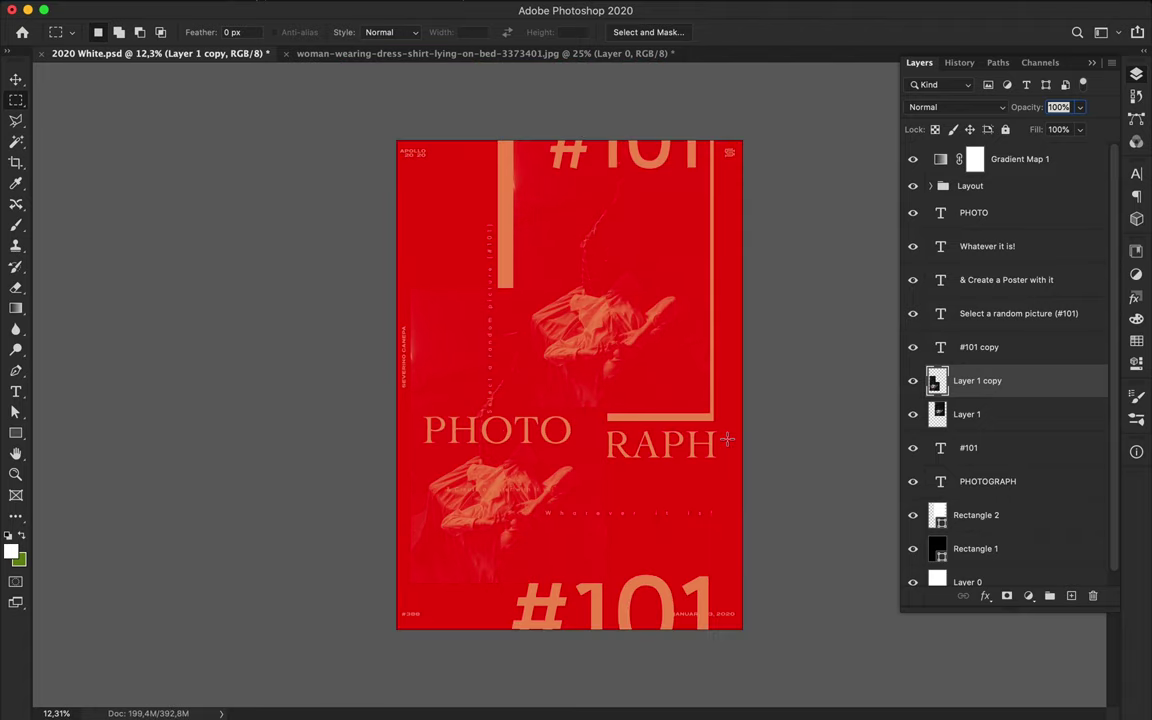
ctrl+click(647, 170)
key(v)
drag(647, 170, 637, 165)
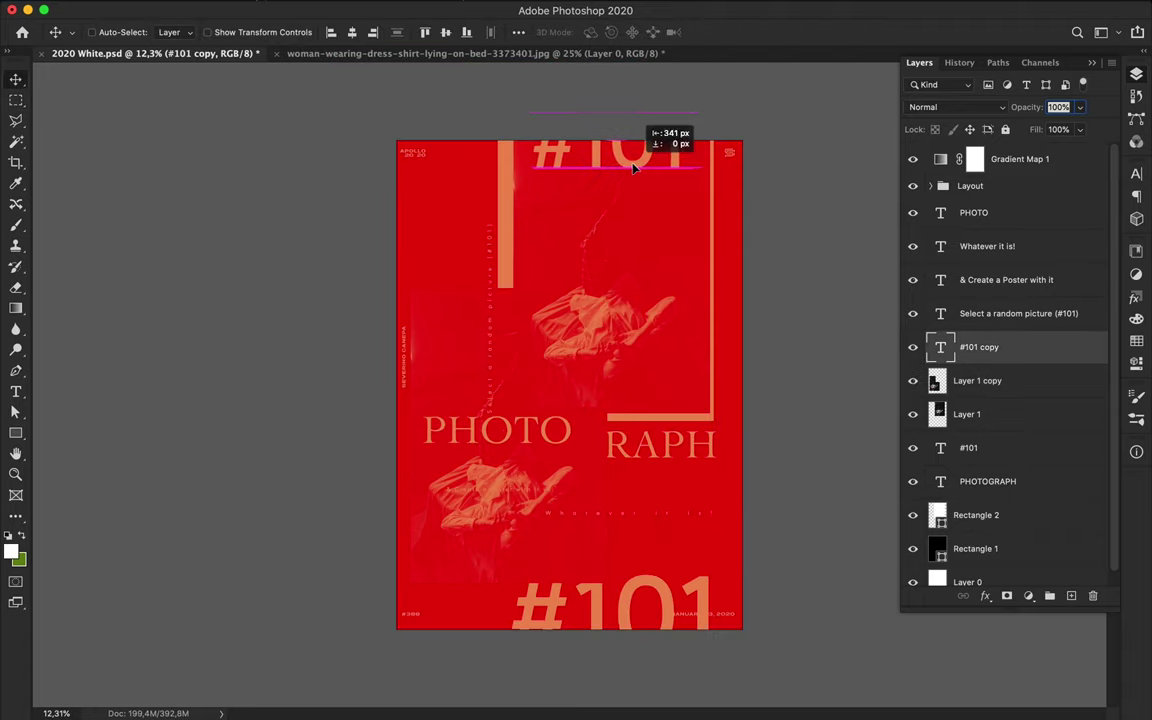
key(ctrl+plus)
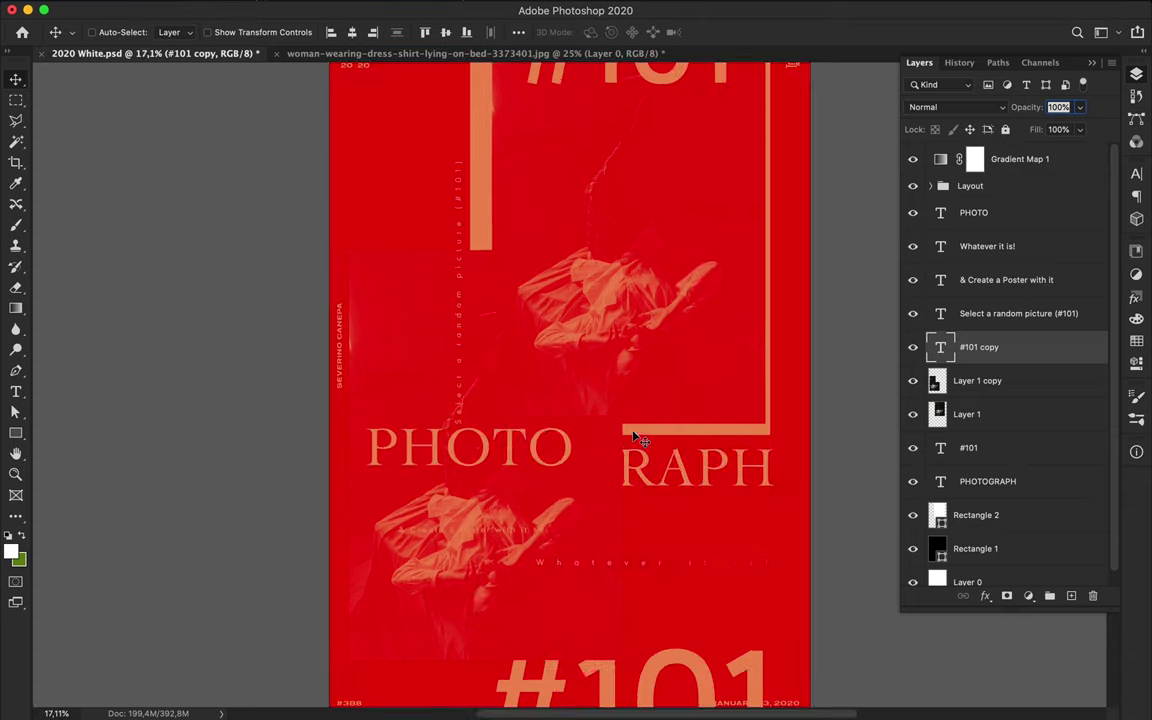
Stretch the lower-left photo copy out to the poster's left edge
ctrl+click(488, 584)
scroll(488, 584, down, 1)
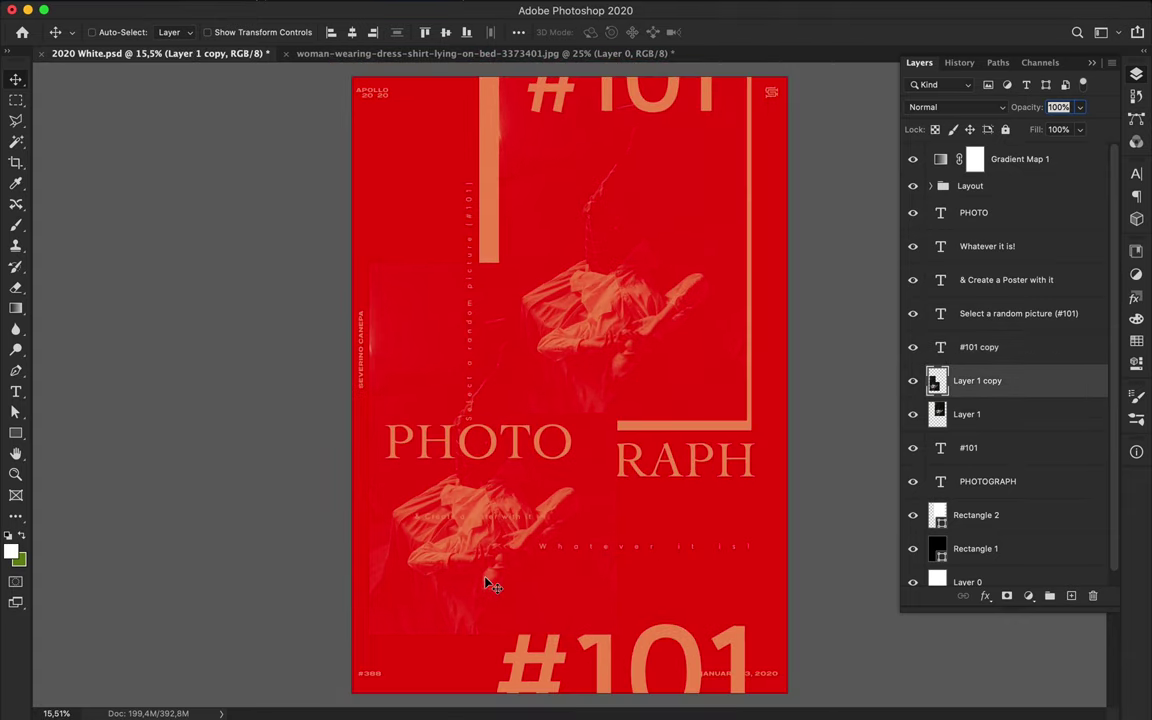
key(ctrl+t)
drag(373, 448, 103, 450)
key(Return)
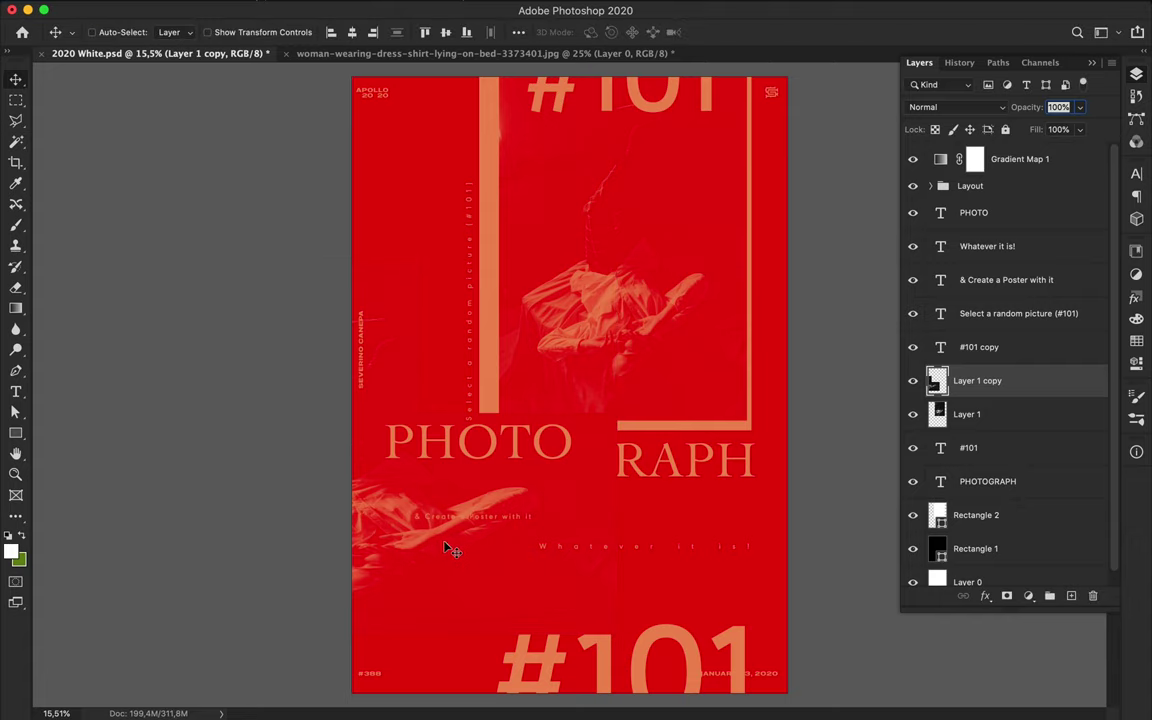
Duplicate the photo copy below Rectangle 2, rotate it vertical, and move it lower right
drag(420, 549, 610, 595)
drag(1020, 386, 1018, 565)
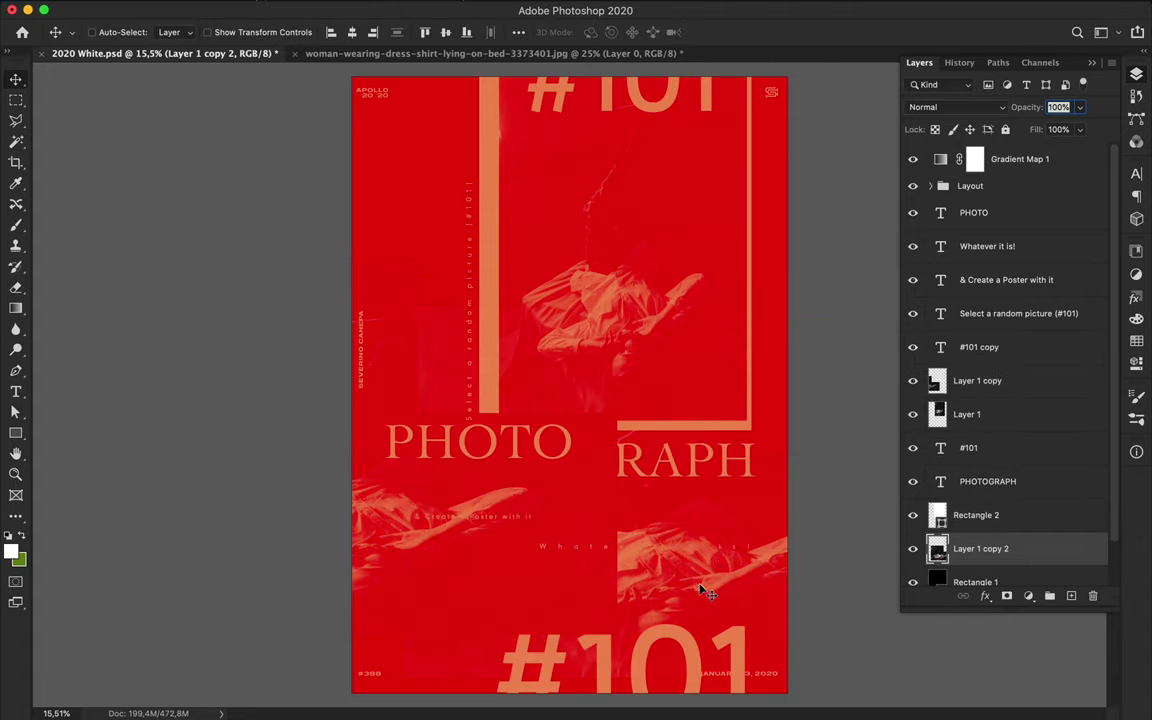
key(ctrl+t)
drag(504, 287, 890, 313)
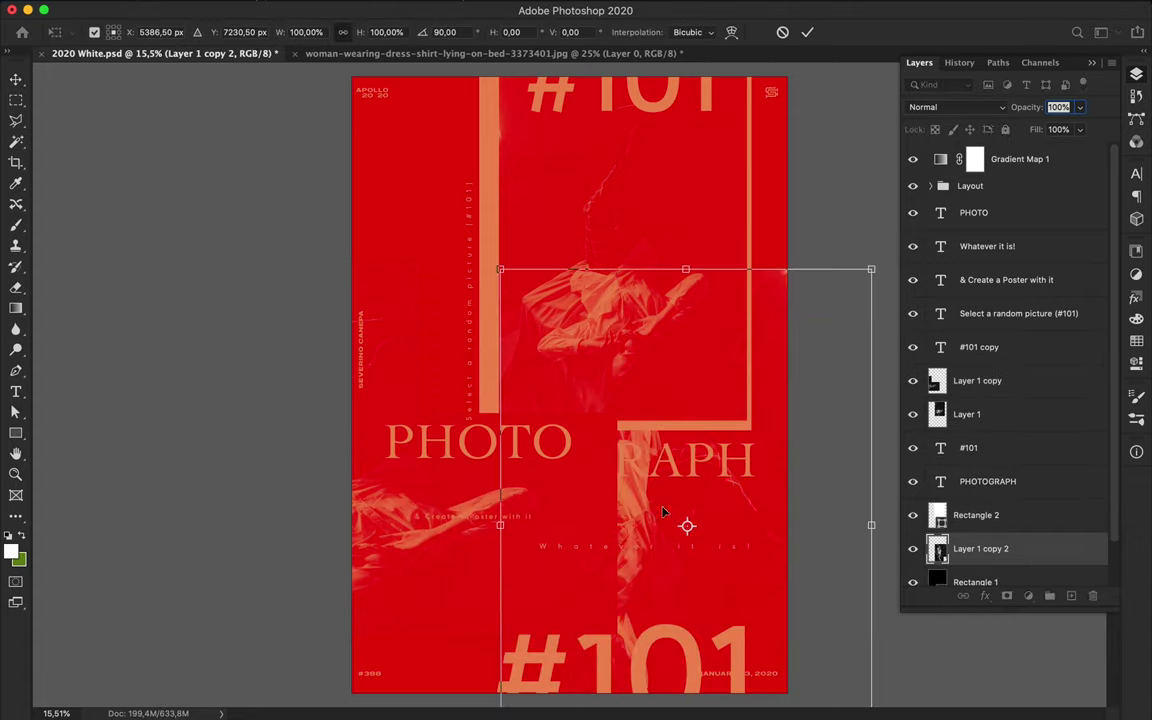
key(Return)
drag(648, 510, 632, 543)
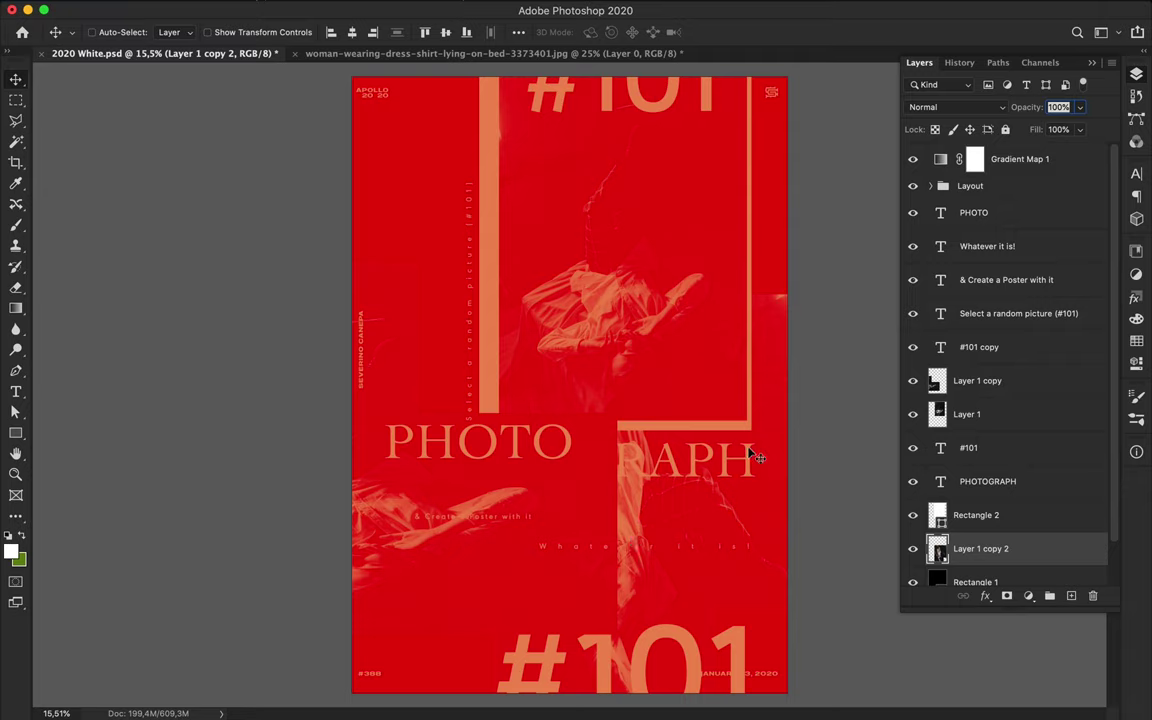
mouse_move(712, 510)
mouse_down()
mouse_move(714, 636)
mouse_move(720, 548)
mouse_move(708, 550)
mouse_up()
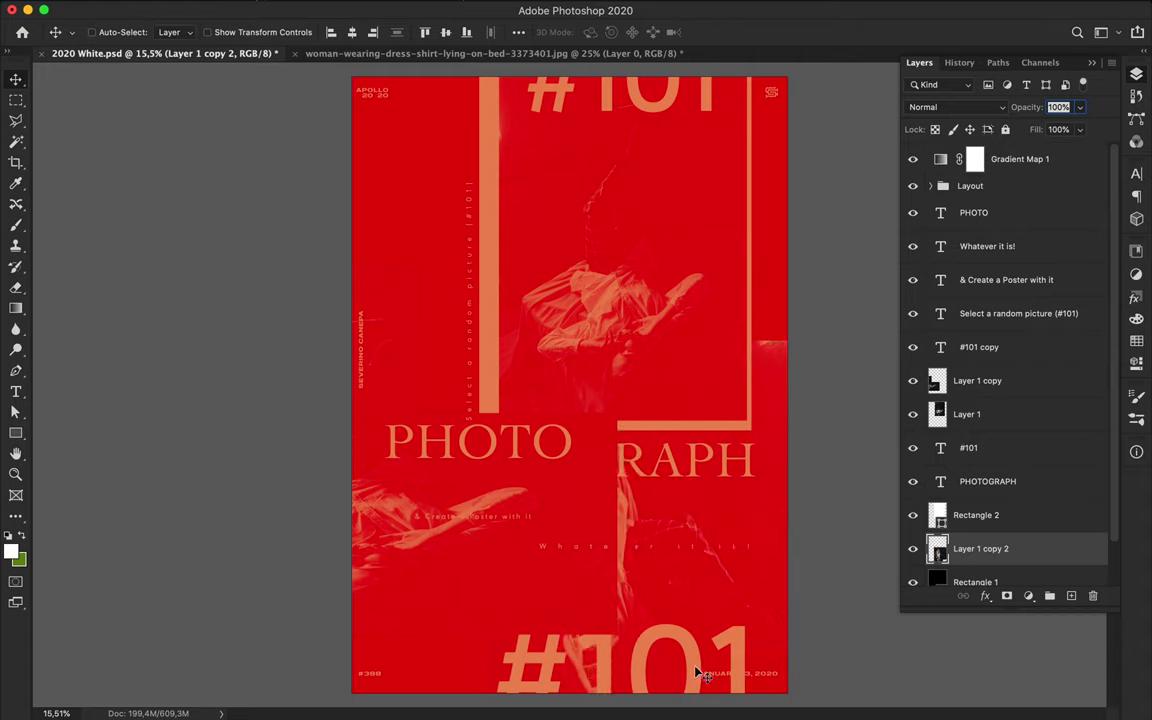
Set the PHOTO text to Cochin Bold
scroll(630, 573, up, 2)
scroll(630, 573, down, 3)
scroll(576, 485, down, 1)
ctrl+click(576, 485)
click(1136, 173)
click(1085, 188)
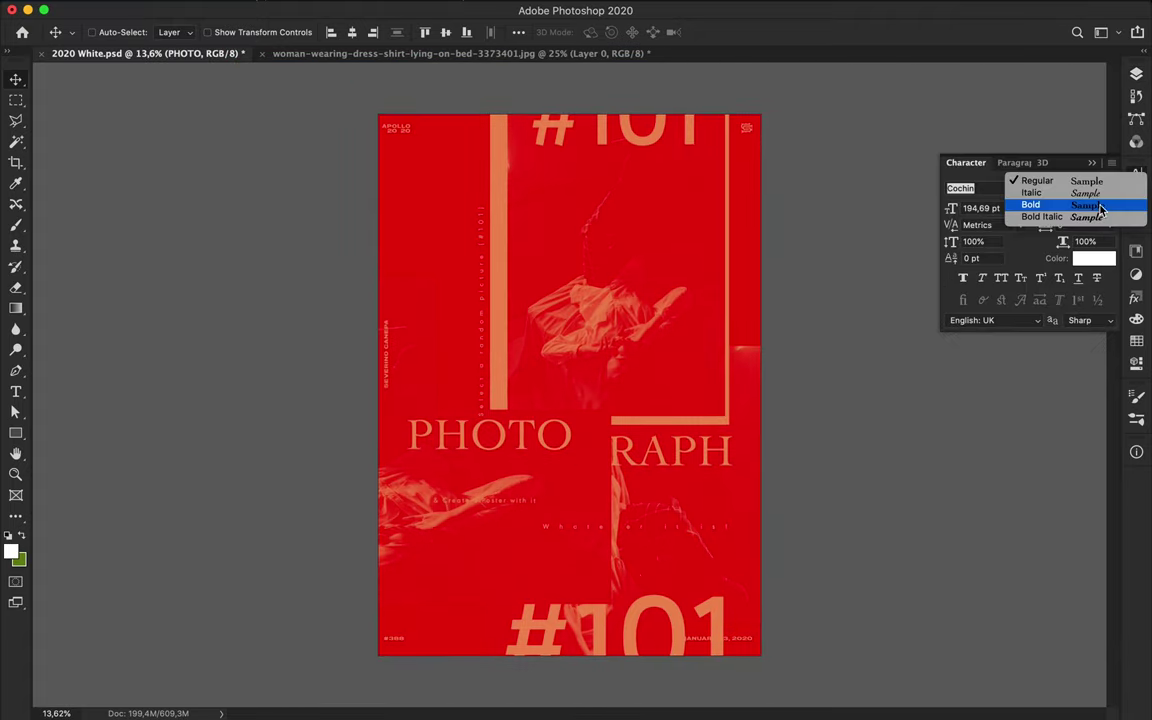
Enlarge PHOTO to about 272.83 pt bleeding off the left edge, and duplicate it rightward
key(ctrl+t)
drag(571, 455, 598, 466)
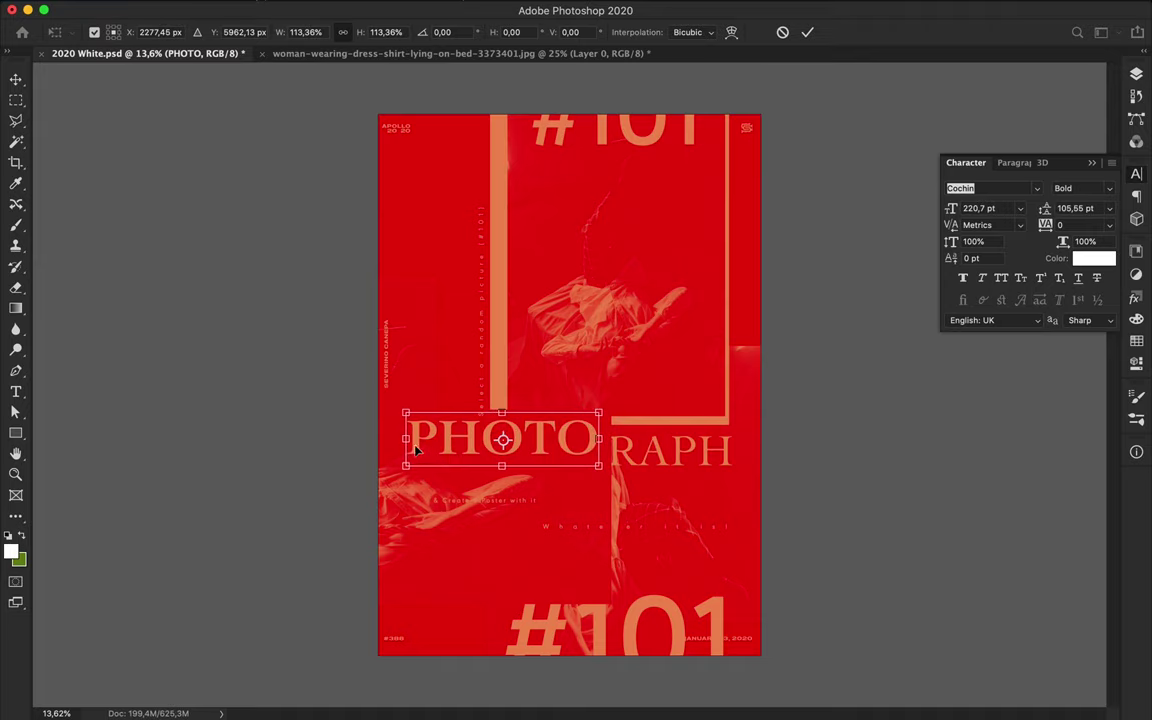
drag(407, 440, 360, 440)
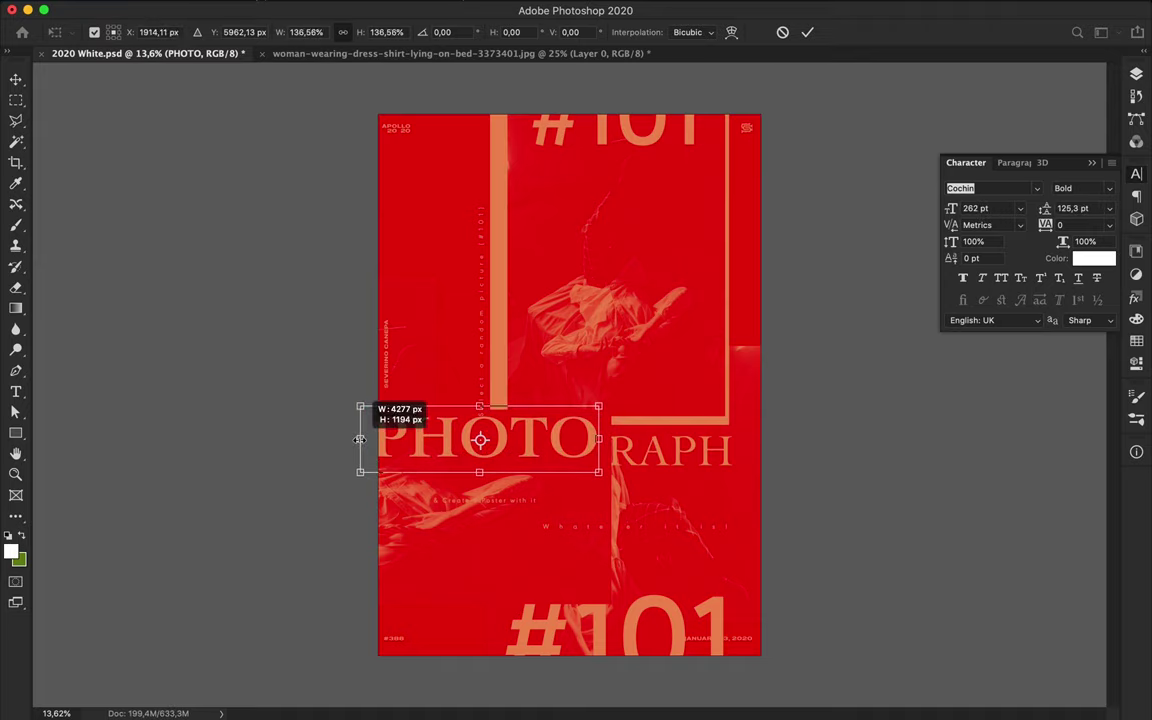
key(Return)
drag(448, 447, 806, 257)
key(t)
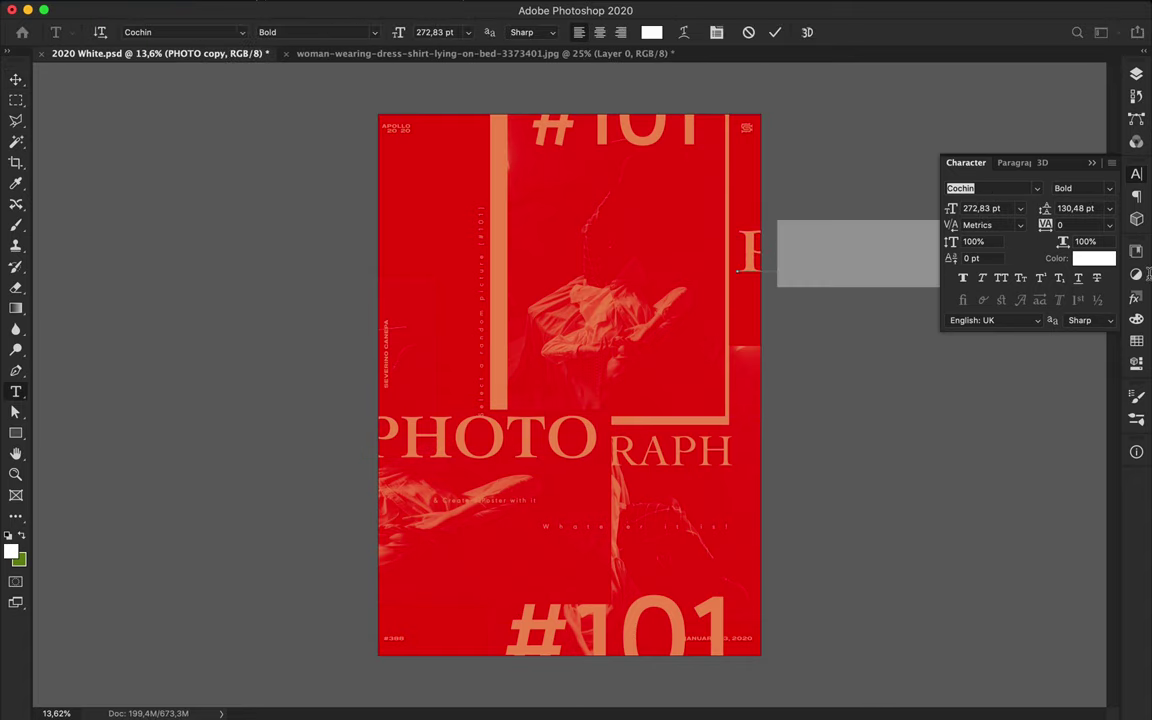
Set the PHOTOGRAPH text tracking to 200
key(v)
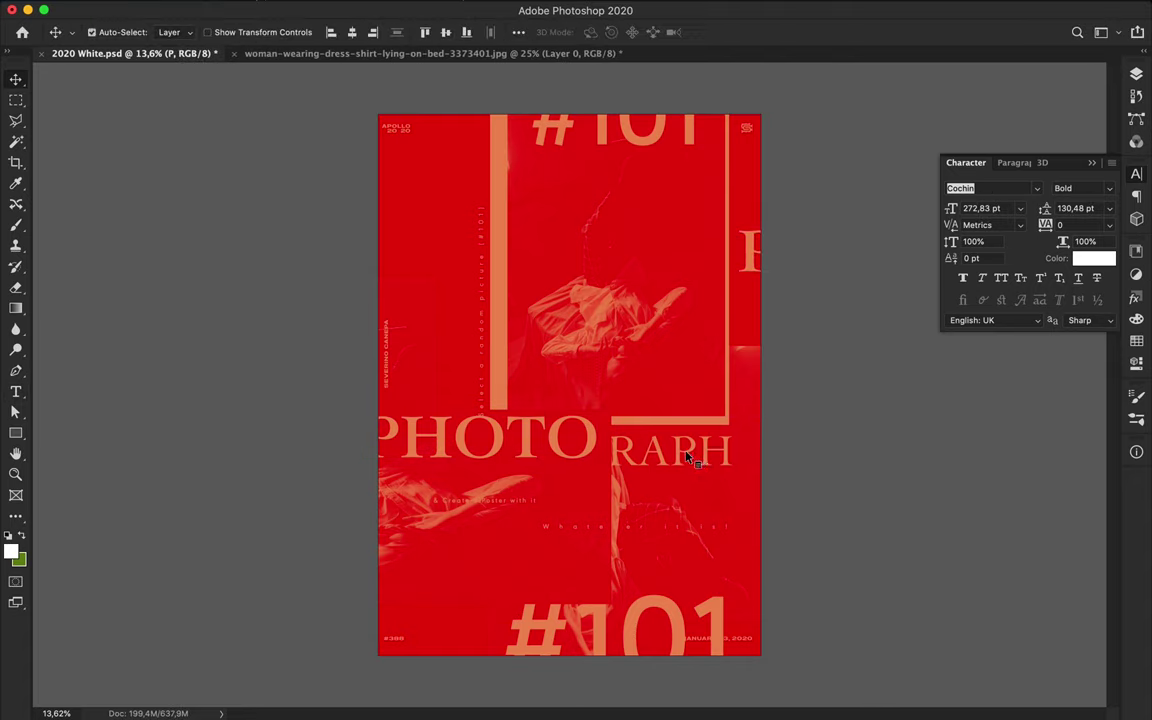
click(688, 458)
click(1067, 225)
text(200)
key(Return)
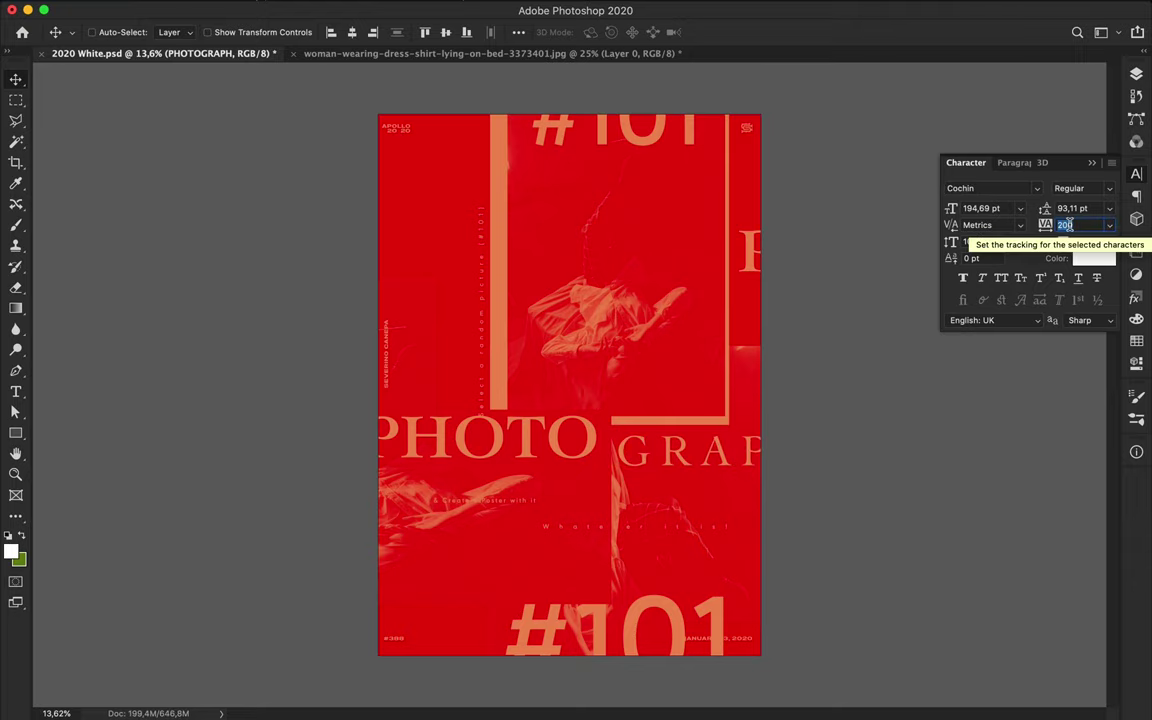
Alt-drag a PHOTOGRAPH copy low on the poster, stacked above the #101 copy layer
key(F7)
drag(975, 514, 975, 400)
drag(478, 464, 478, 529)
key(ctrl+z)
key(ctrl+z)
alt+drag(656, 463, 520, 550)
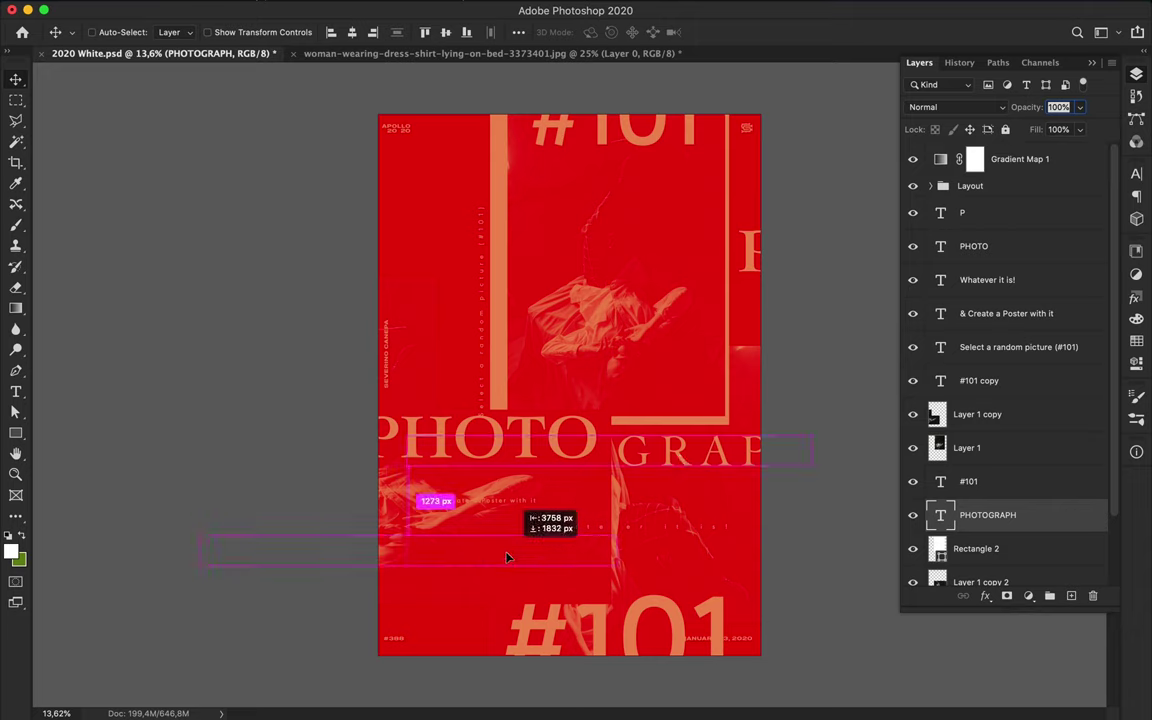
scroll(1010, 475, down, 1)
drag(1010, 475, 998, 322)
mouse_move(500, 588)
mouse_down()
mouse_move(387, 585)
mouse_move(414, 600)
mouse_up()
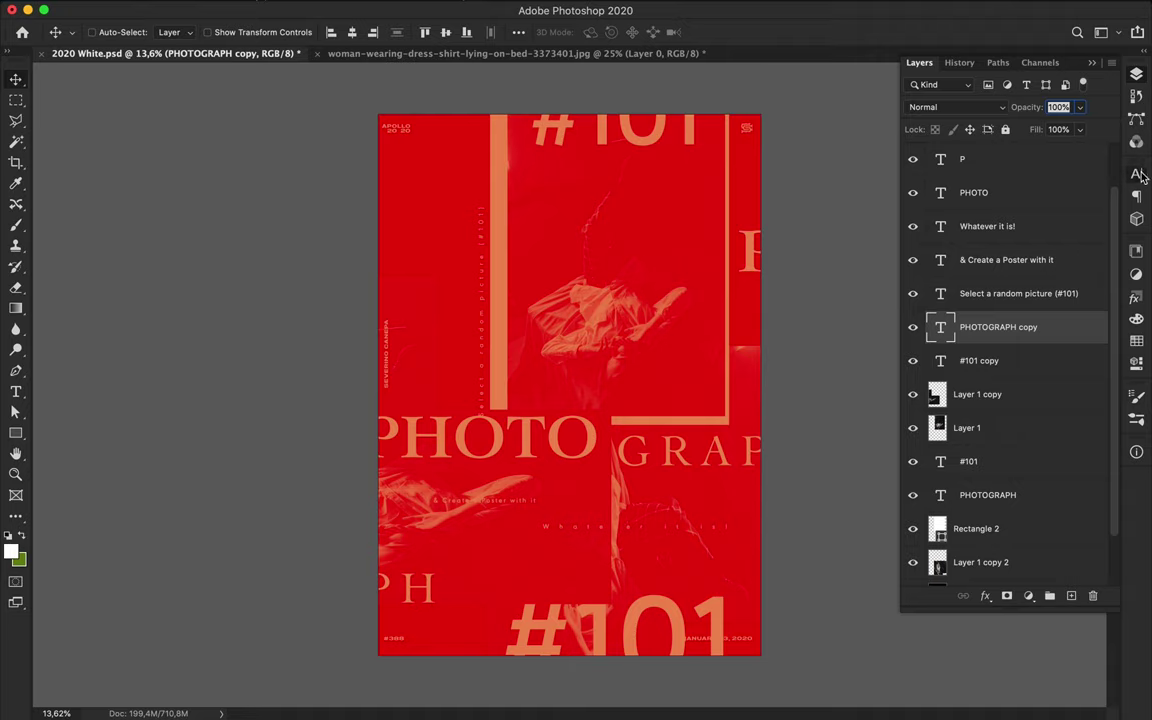
Shrink the copy to 120.69 pt and place it so only H shows at the left edge
click(1140, 176)
click(1000, 210)
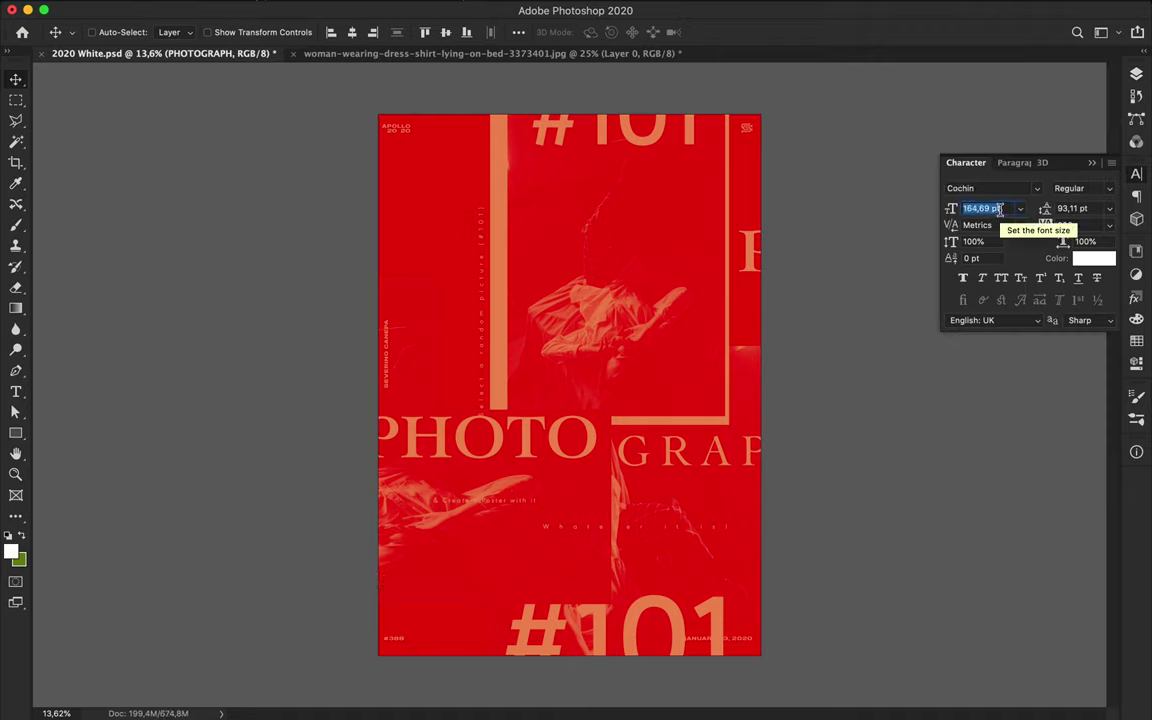
key(shift+Down)
key(shift+Down)
drag(398, 587, 420, 587)
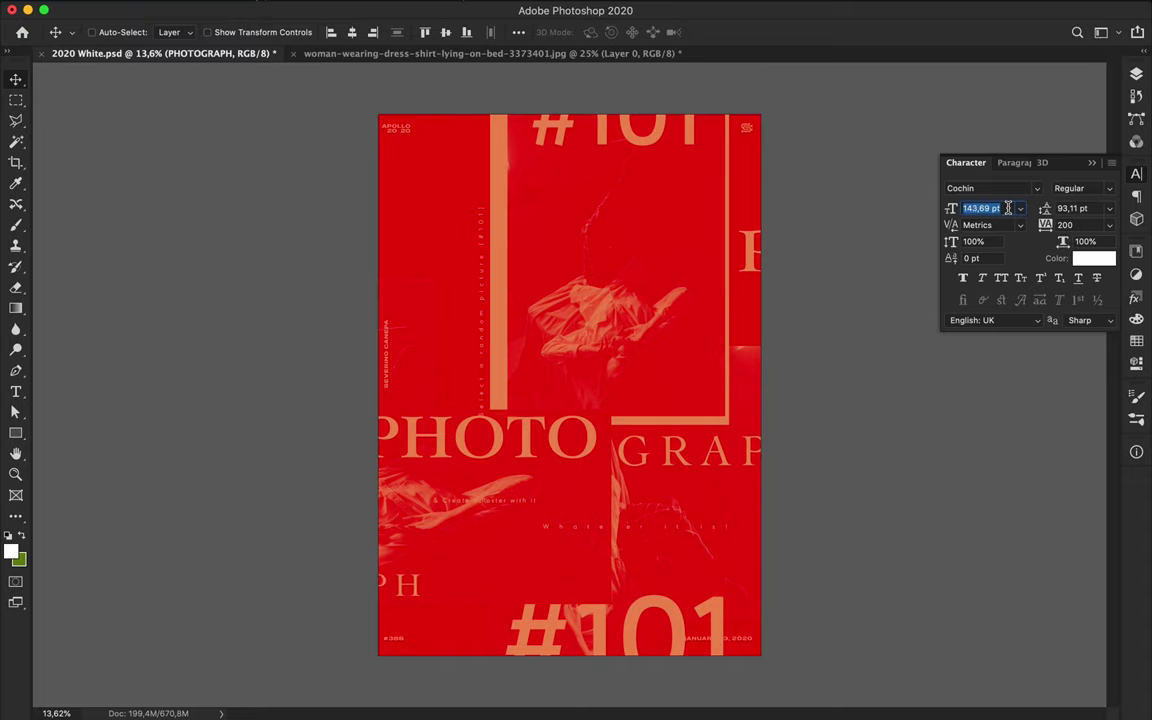
key(shift+Down)
key(shift+Down)
drag(363, 580, 370, 581)
scroll(458, 437, up, 2)
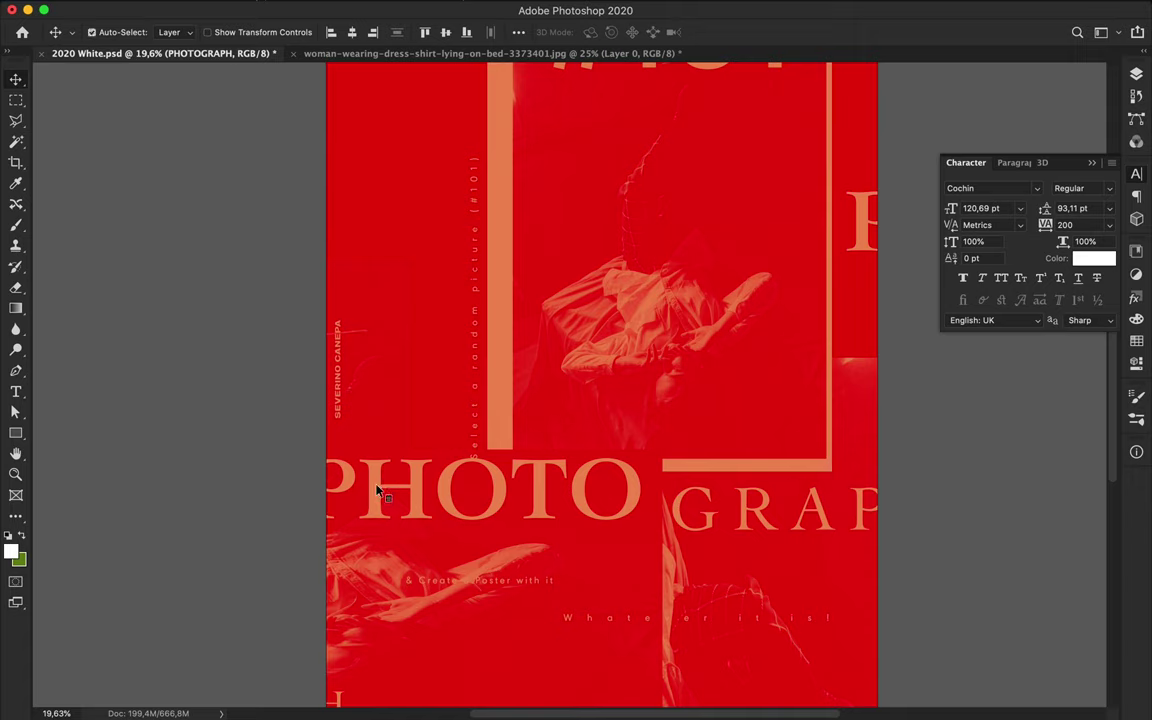
Duplicate the PHOTO text upward and marquee most of the copied letters
click(410, 490)
drag(418, 490, 533, 252)
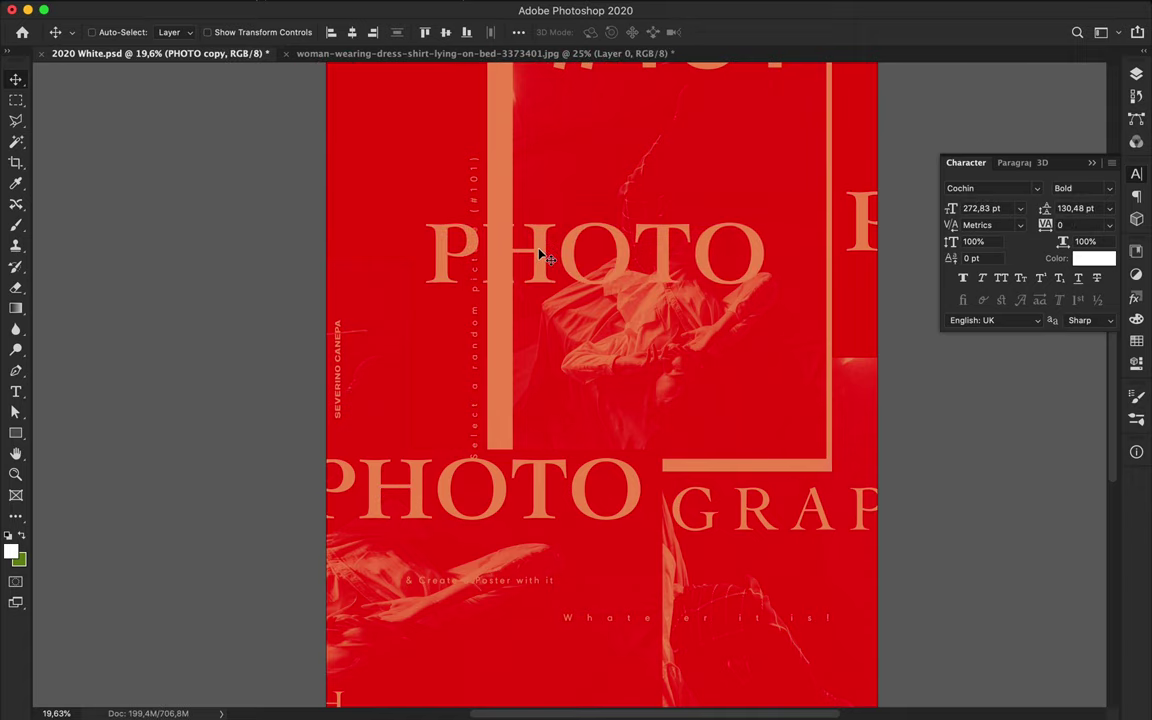
key(m)
drag(368, 213, 806, 330)
key(BackSpace)
key(Return)
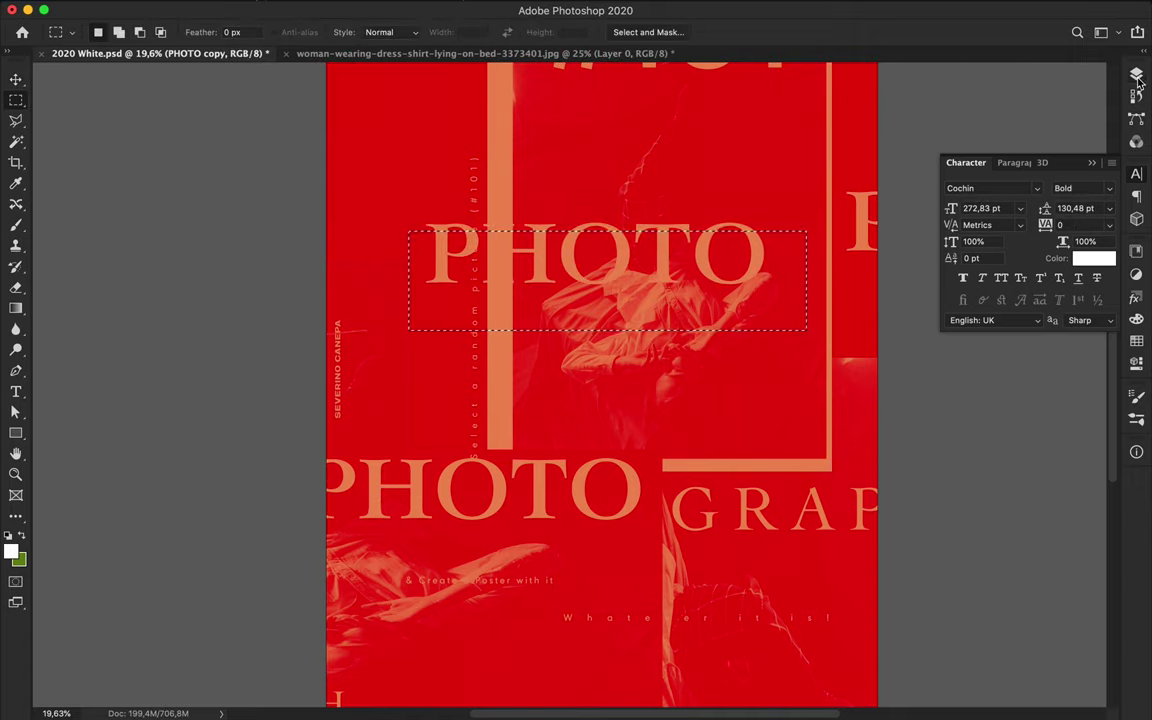
Rasterize the PHOTO copy layer and delete the selected letters, leaving a thin sliver
click(1136, 73)
right_click(960, 190)
click(930, 445)
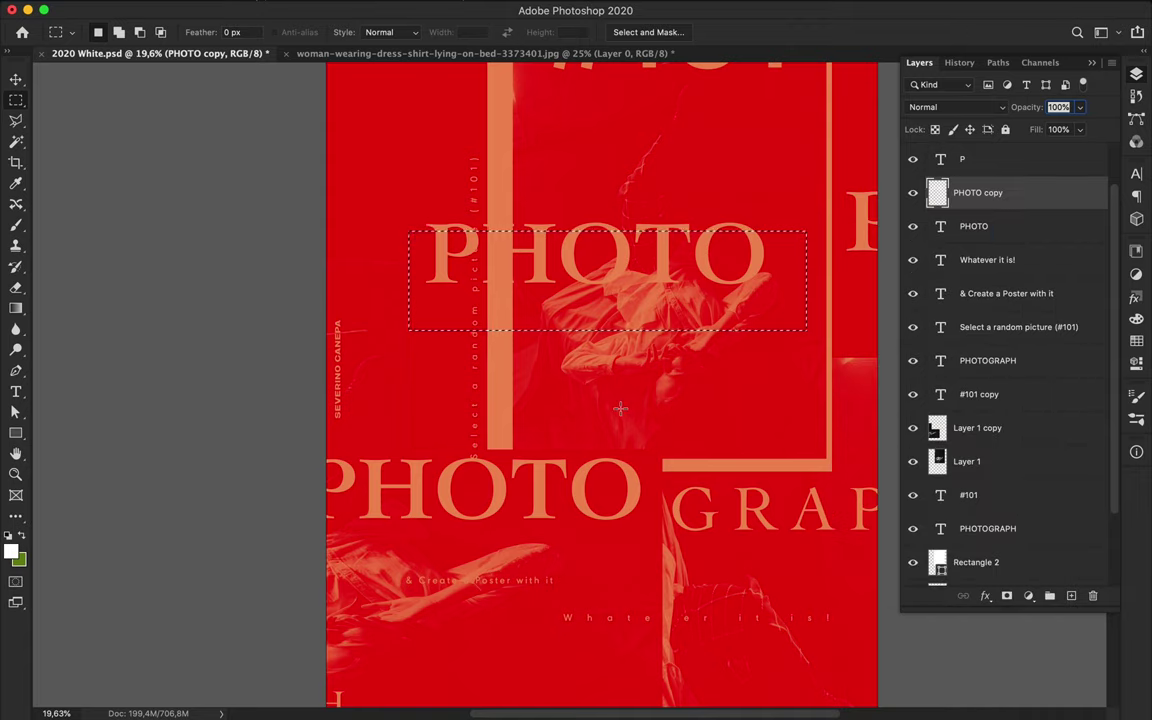
key(BackSpace)
key(ctrl+d)
scroll(620, 408, down, 2)
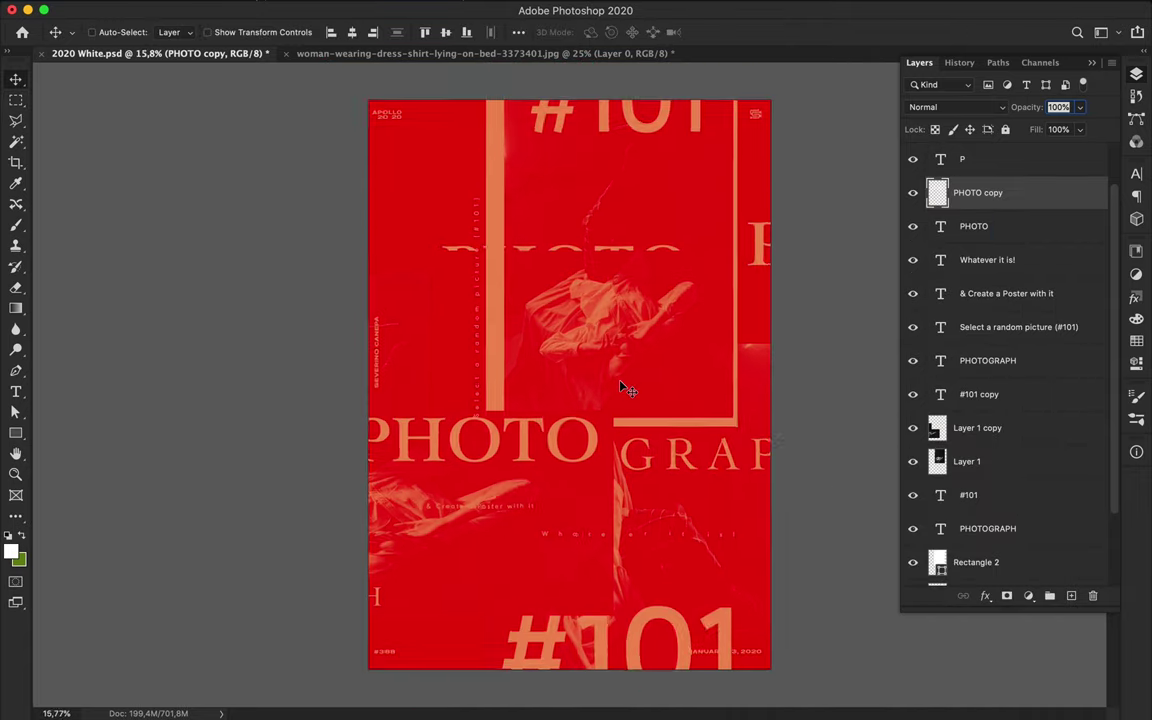
Rotate the sliver 90° to vertical and place it beside the orange frame bars
key(ctrl+t)
drag(561, 252, 563, 249)
key(Return)
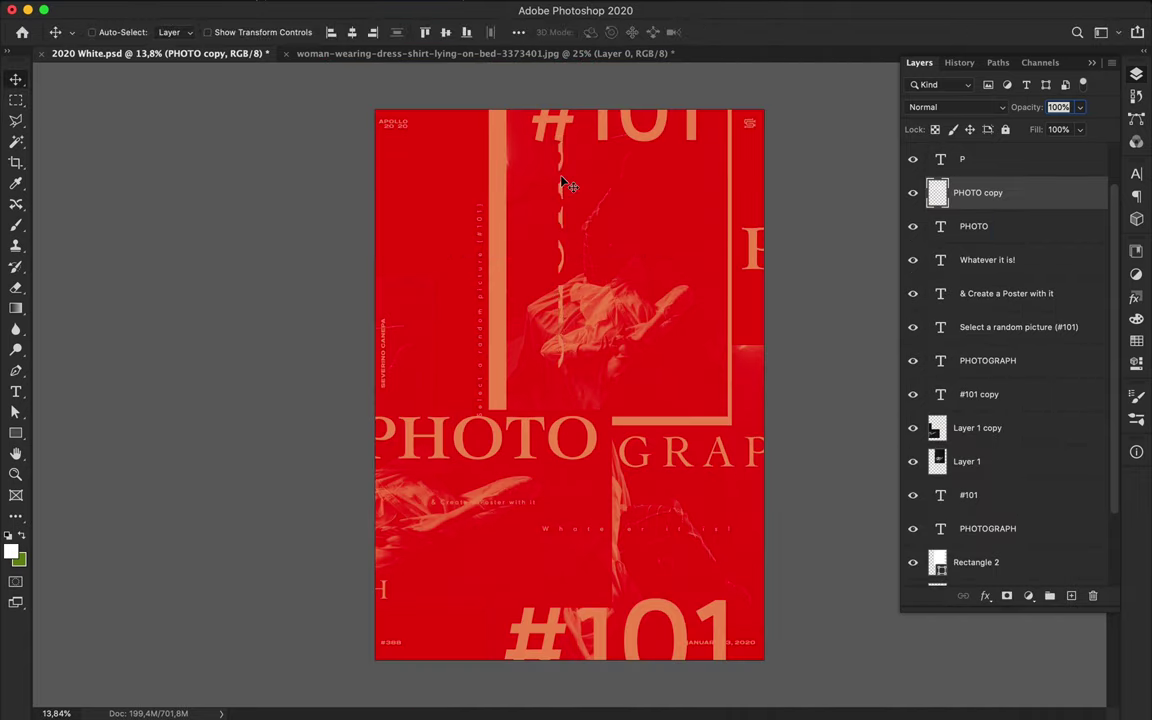
mouse_move(560, 200)
mouse_down()
mouse_move(506, 211)
mouse_move(737, 224)
mouse_up()
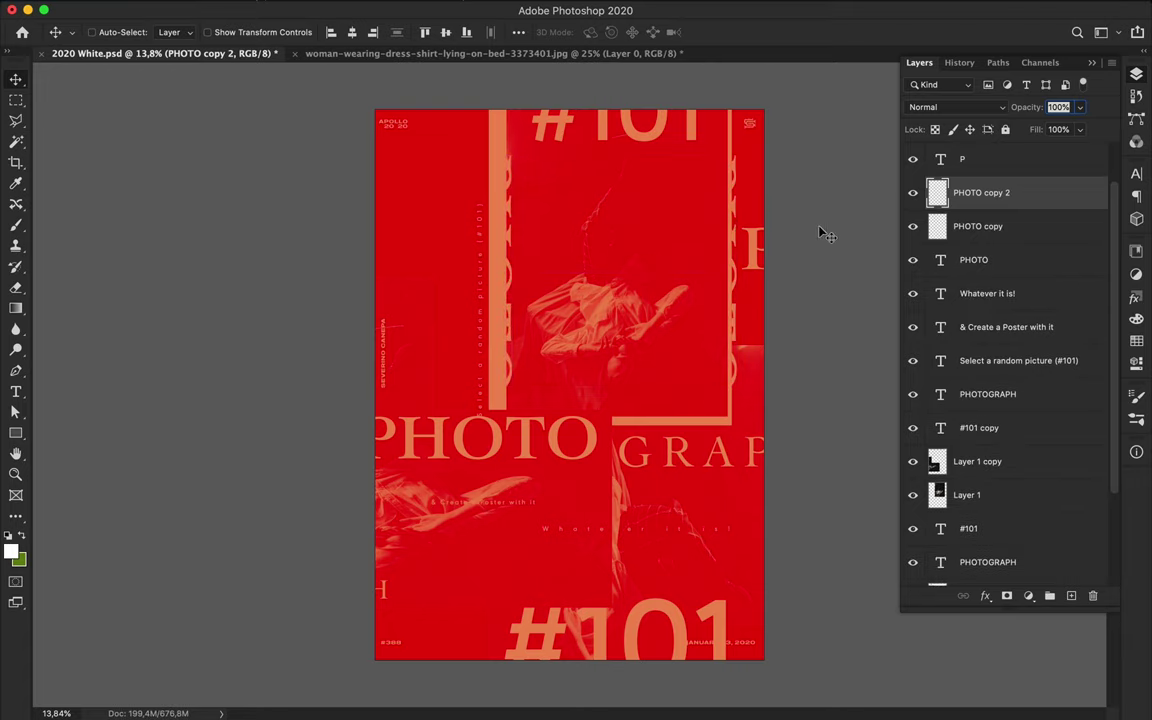
scroll(566, 524, up, 2)
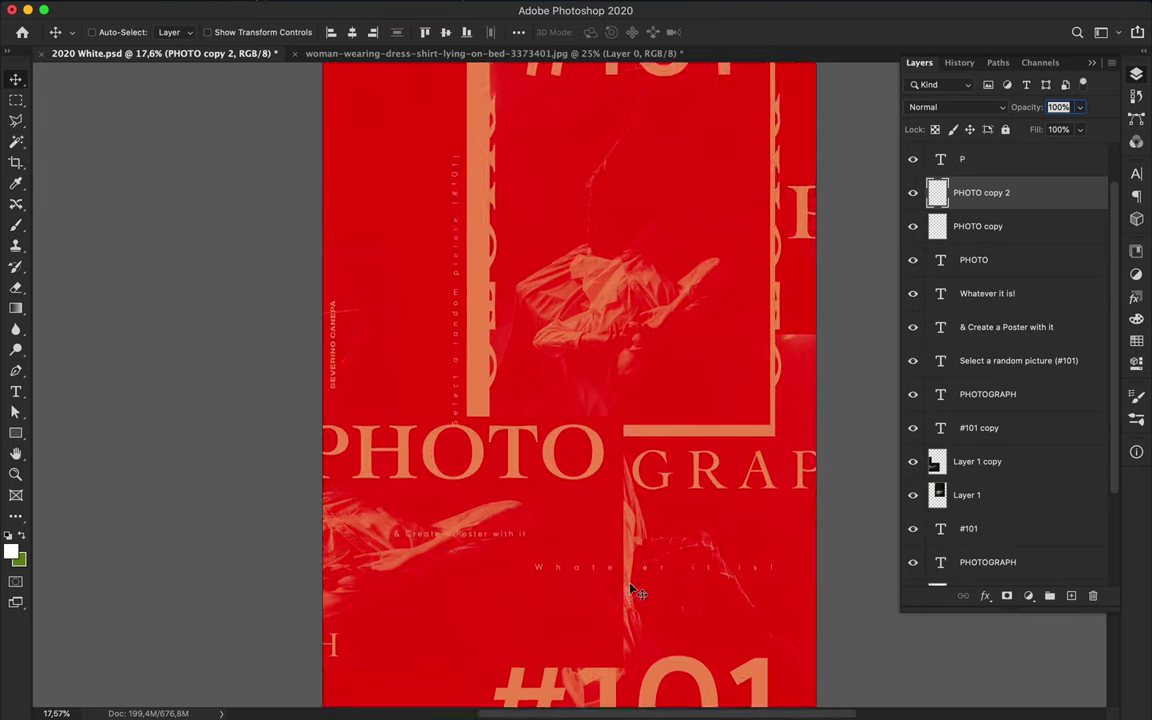
scroll(560, 500, down, 3)
drag(1040, 533, 1030, 456)
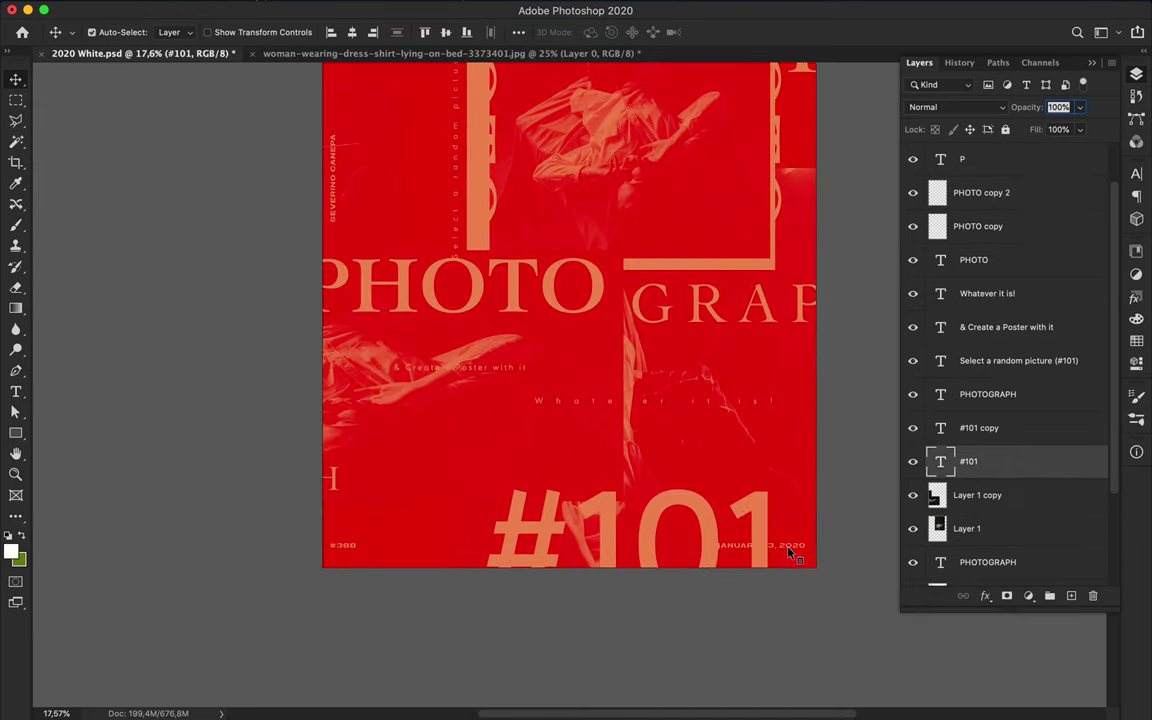
Rotate the JANUARY 23, 2020 date -90°, set it on the right edge, and shift the photo piece
click(758, 545)
key(ctrl+t)
drag(815, 500, 714, 488)
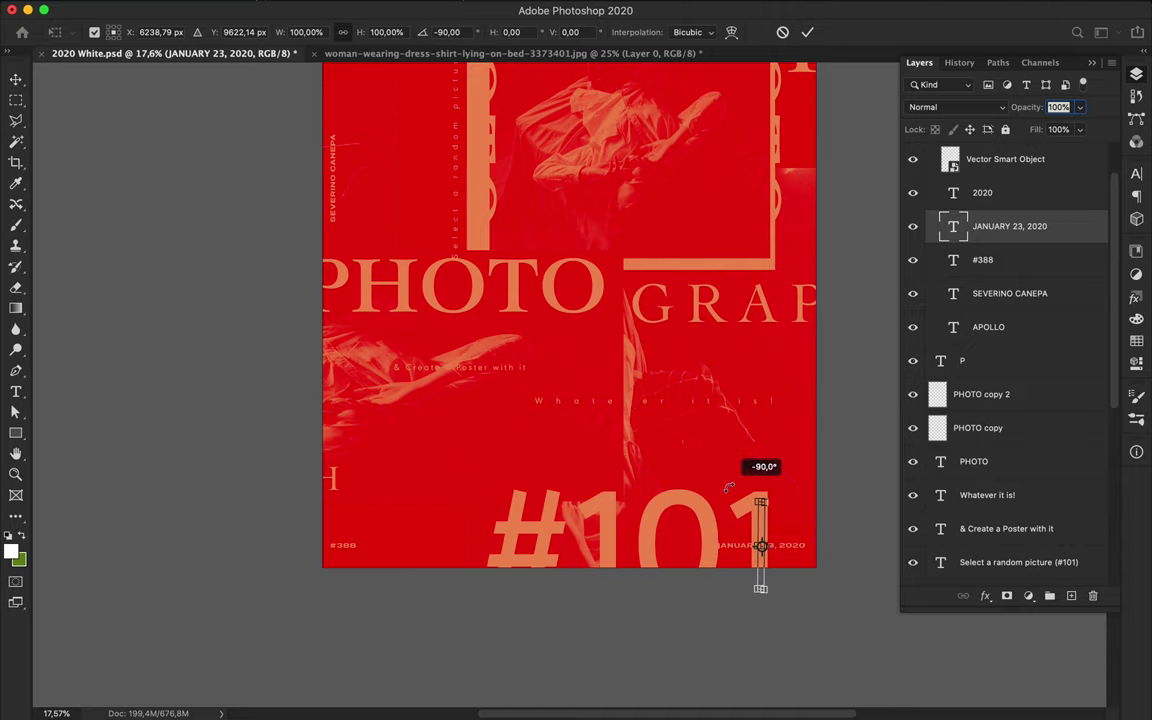
key(Return)
drag(764, 525, 800, 481)
scroll(815, 475, up, 3)
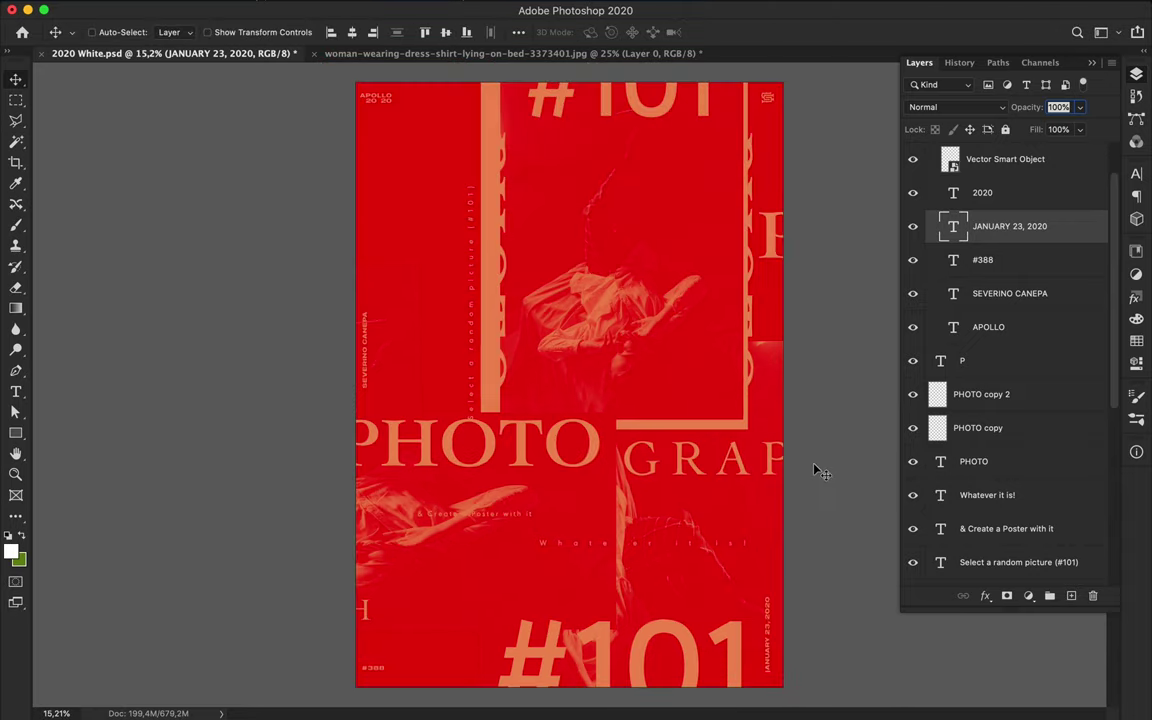
drag(622, 352, 412, 576)
Move the photo piece up and trim it to its upper part with a rectangular selection
key(ctrl+t)
key(ctrl+minus)
key(ctrl+minus)
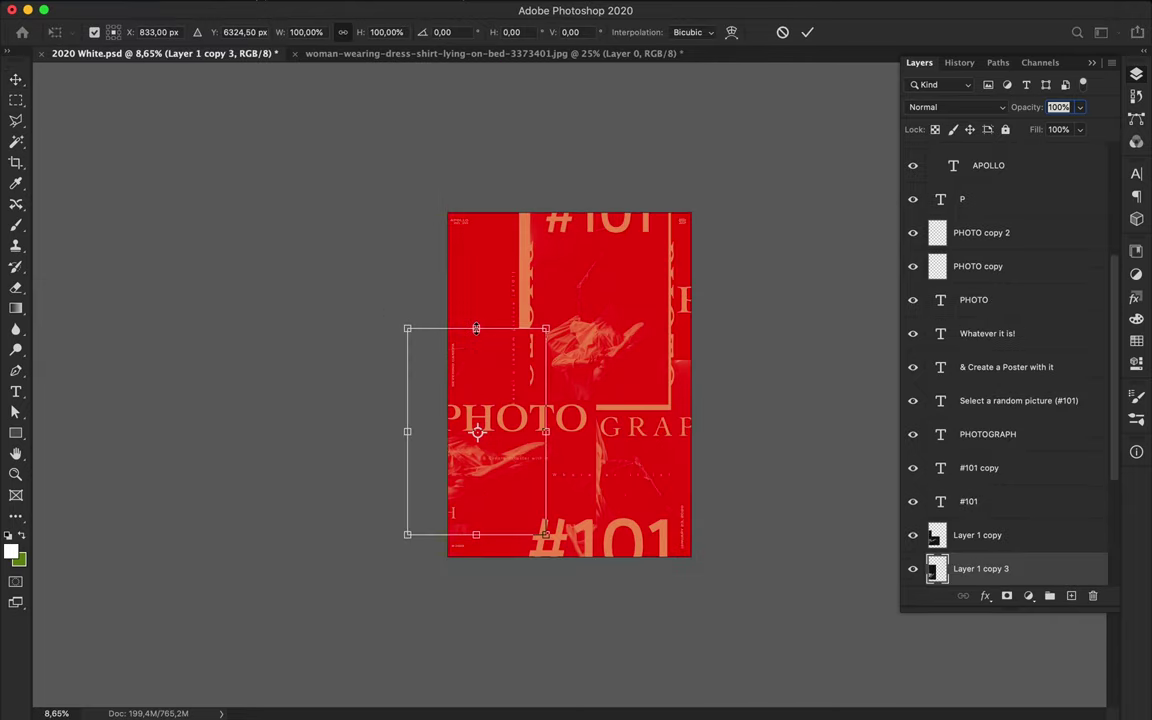
key(Return)
drag(476, 337, 512, 265)
key(m)
drag(460, 222, 736, 374)
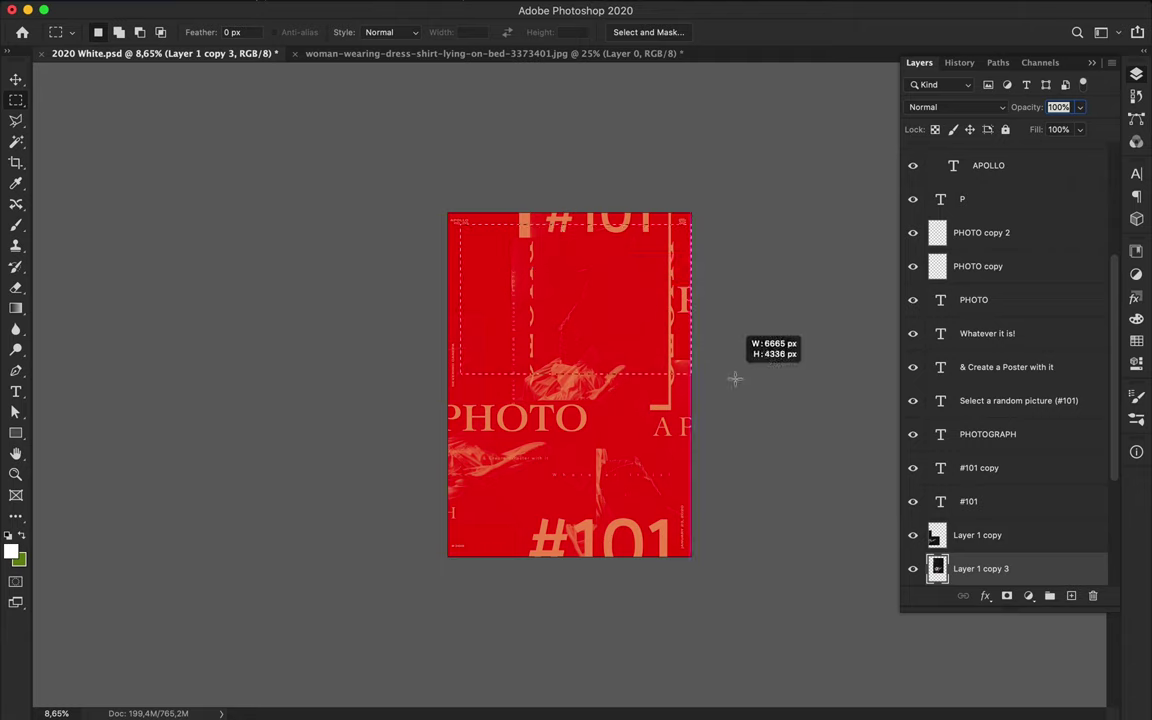
key(v)
key(ctrl+d)
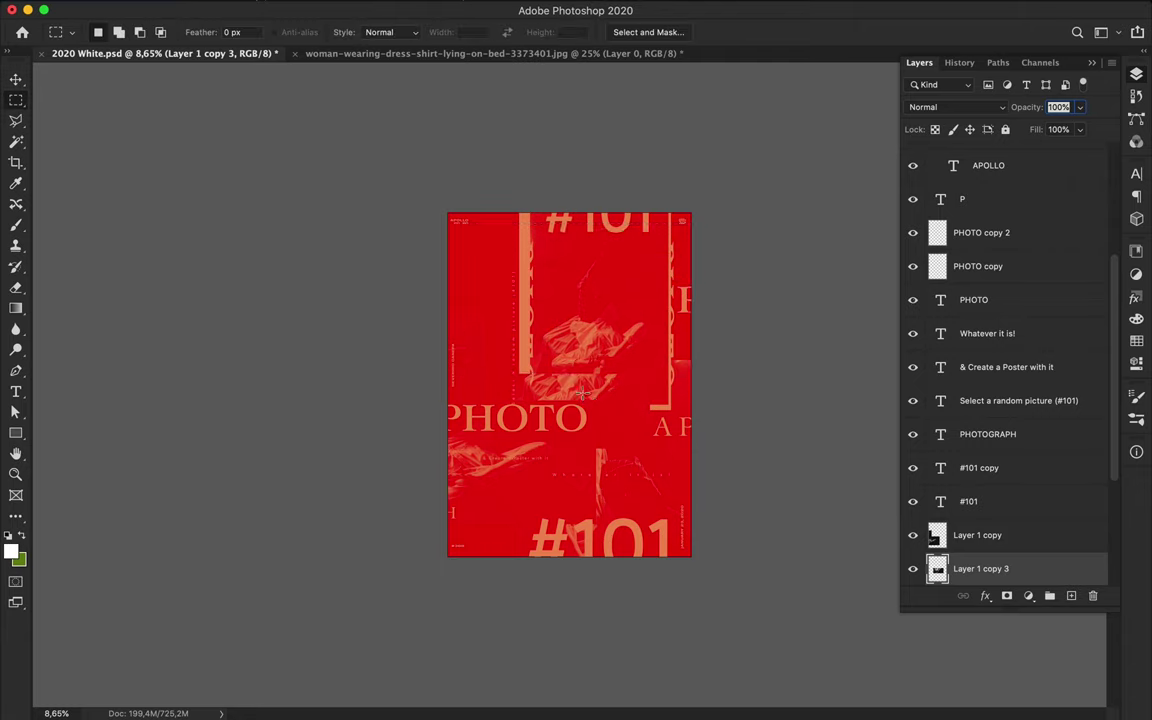
key(ctrl+plus)
Move the photo piece to the upper left and stretch it into a tall, thin strip
drag(613, 397, 345, 290)
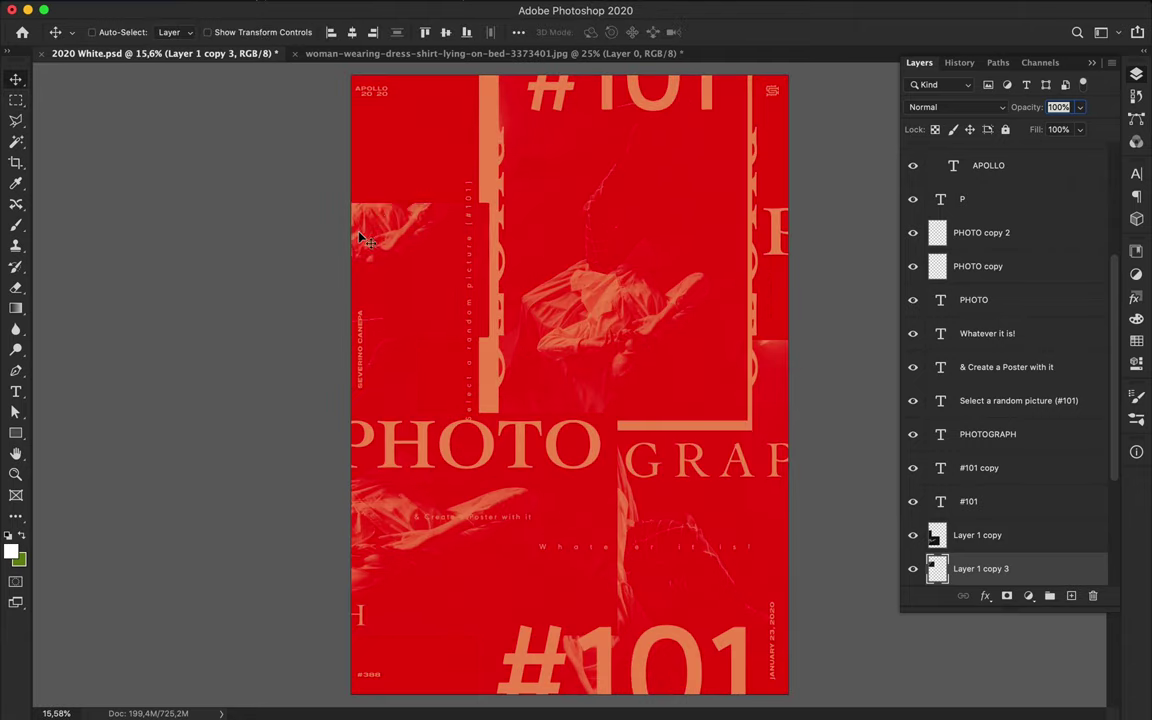
key(ctrl+t)
drag(366, 200, 366, 35)
drag(363, 337, 360, 690)
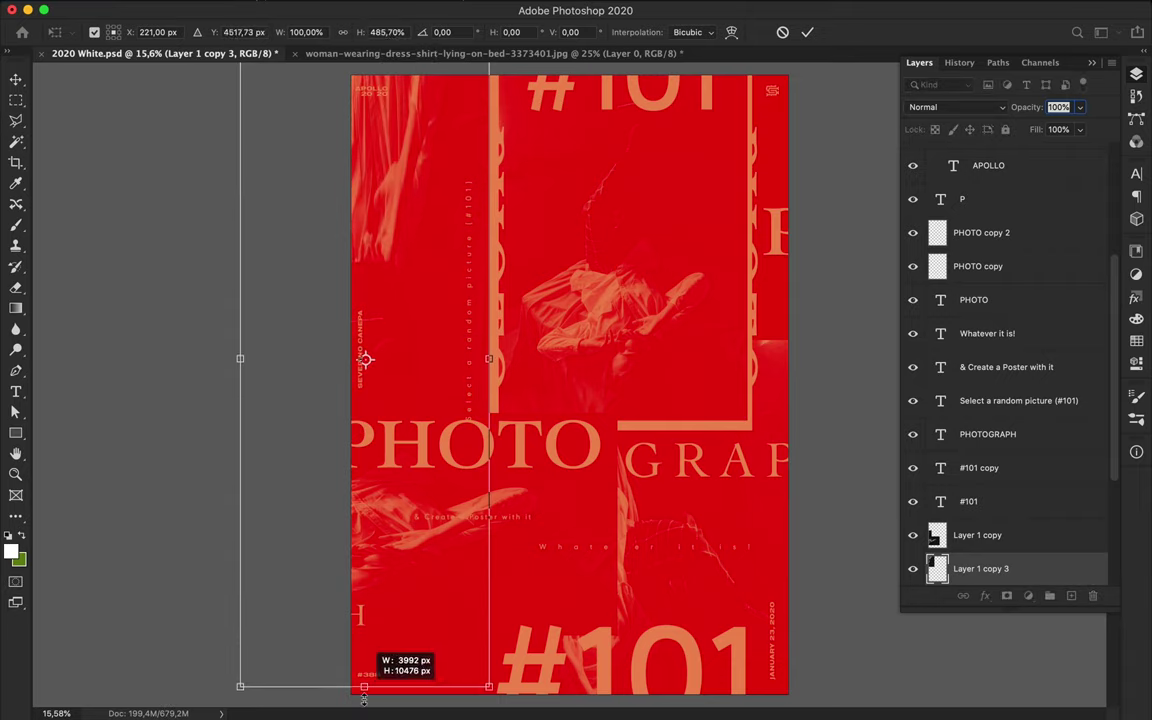
key(ctrl+minus)
drag(438, 578, 438, 716)
drag(355, 435, 467, 437)
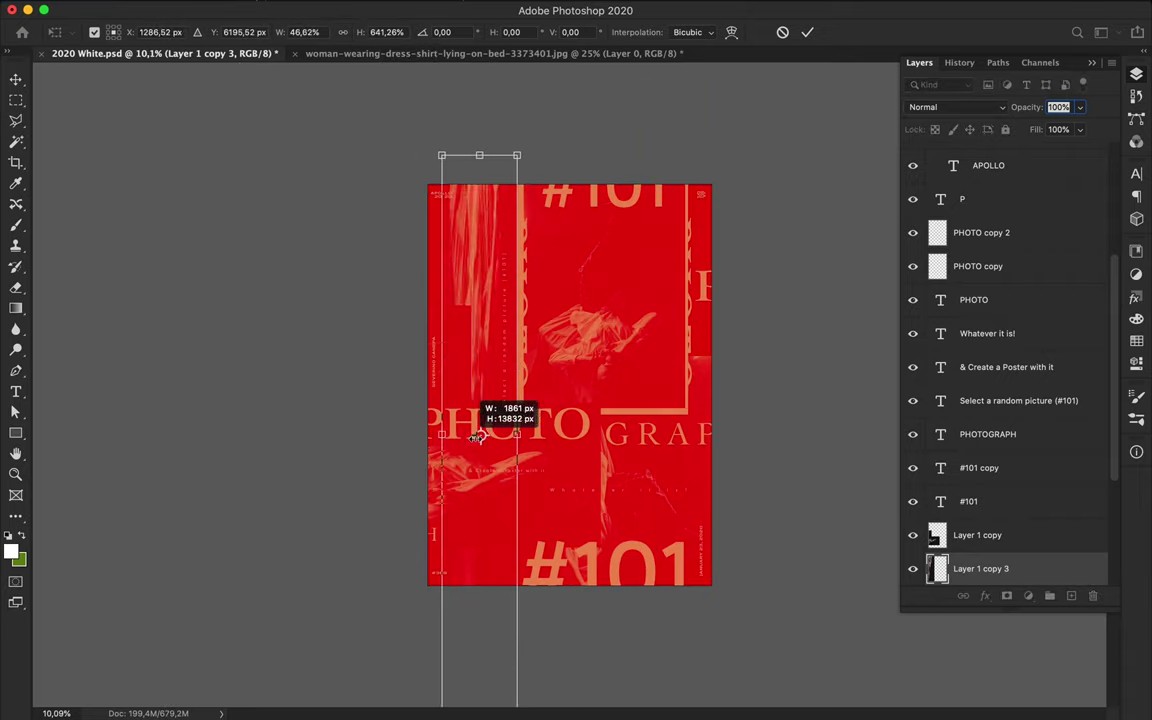
key(Return)
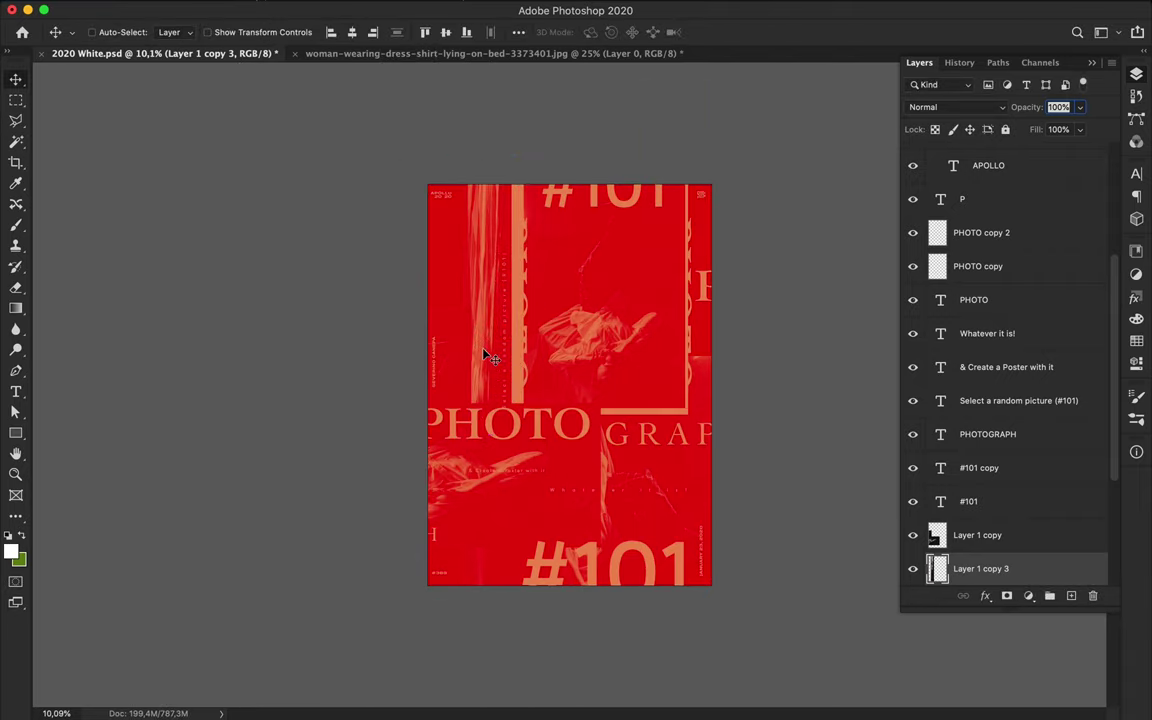
key(ctrl+0)
Reposition the photo strip, trying the right side before settling it on the left
mouse_move(490, 357)
mouse_down()
mouse_move(671, 193)
mouse_move(689, 231)
mouse_up()
key(m)
drag(591, 145, 775, 672)
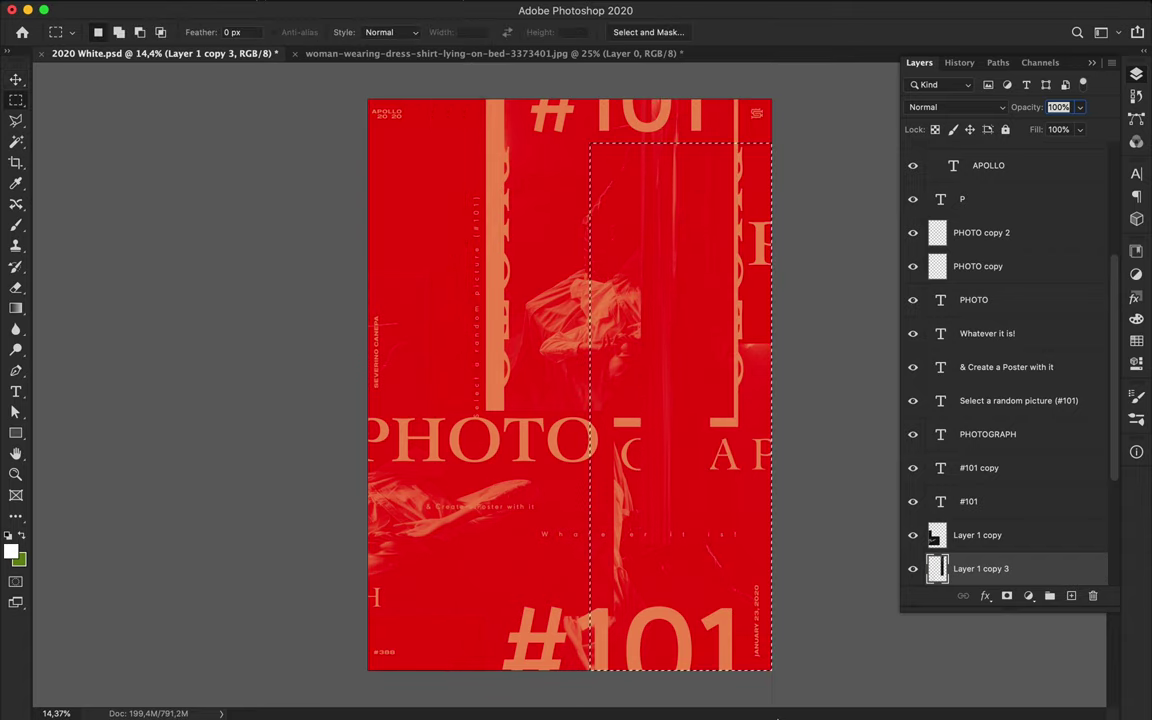
key(v)
key(ctrl+d)
drag(690, 395, 407, 393)
key(ctrl)
ctrl+click(479, 403)
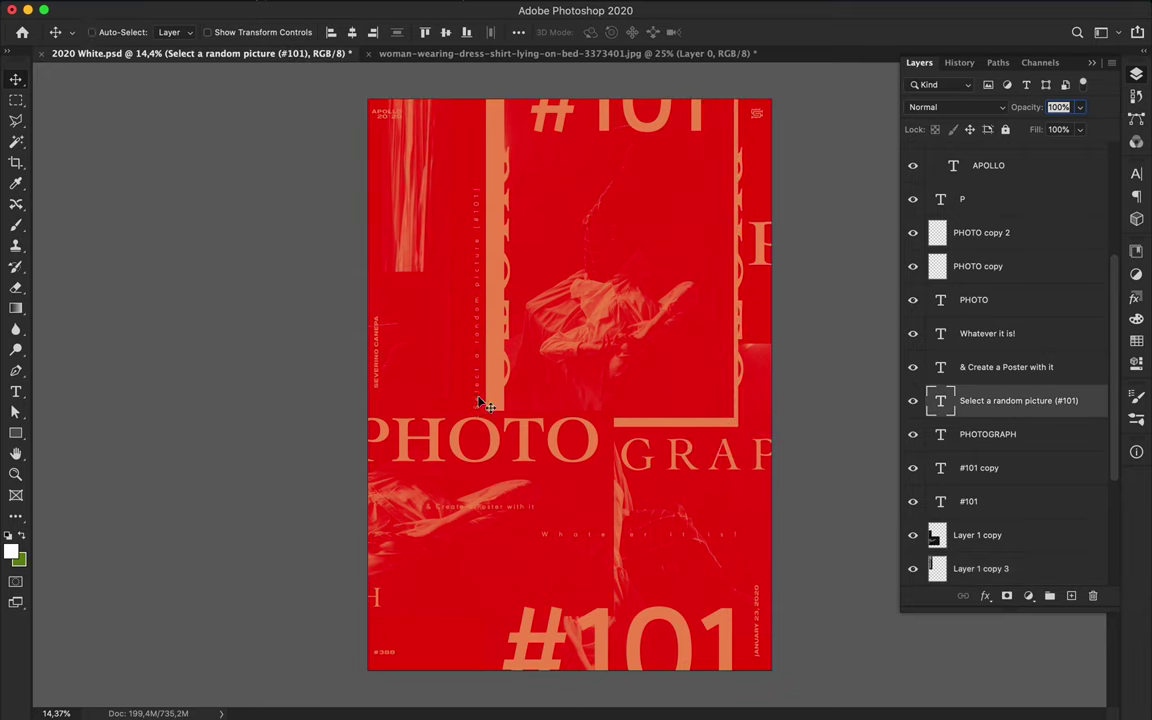
drag(419, 234, 450, 240)
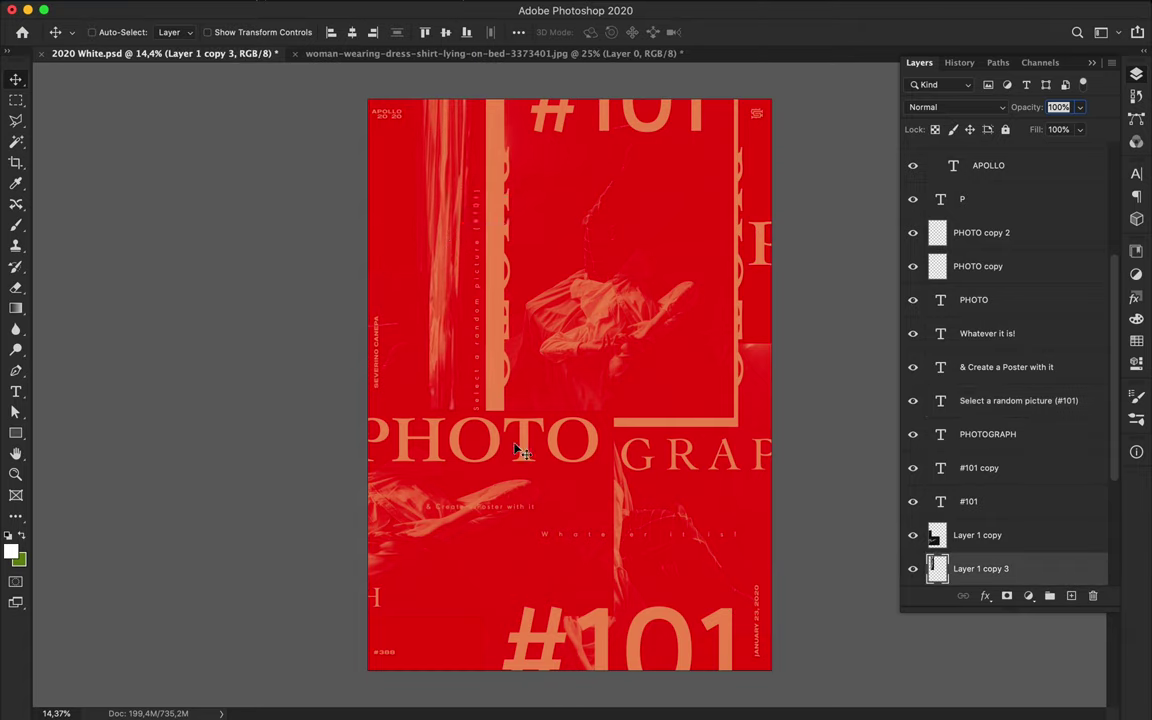
Hide and delete the Layer 1 copy 3 duplicate, then save 2020 White.psd
click(912, 568)
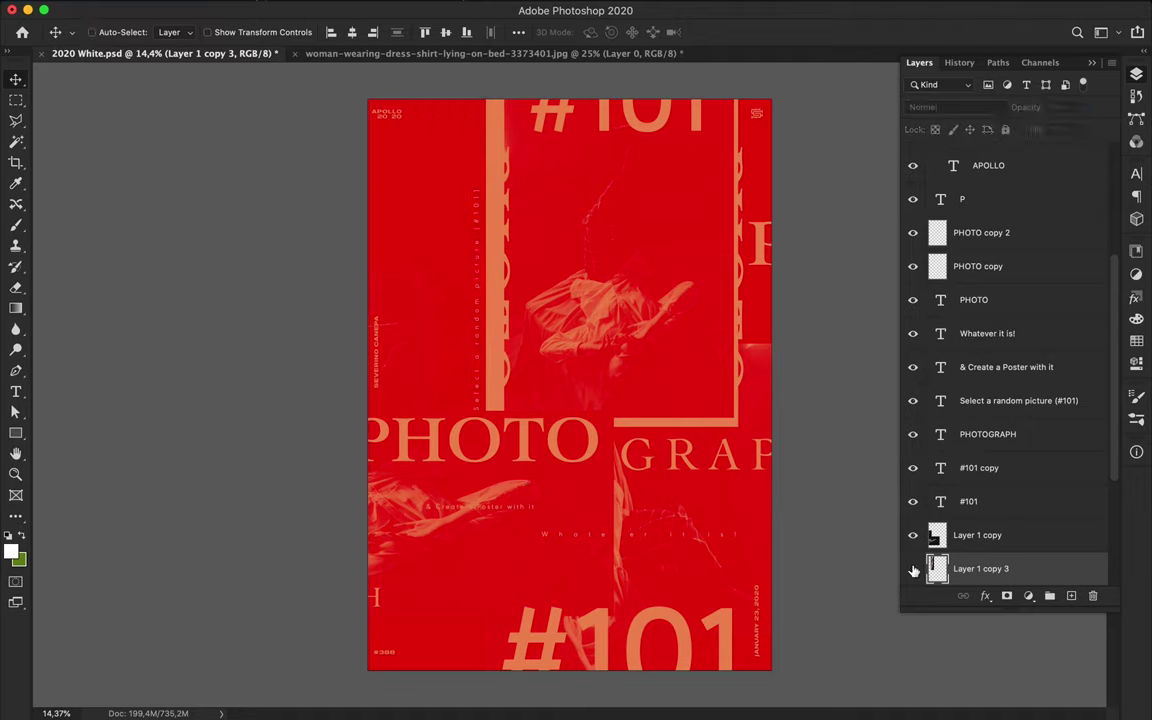
click(912, 568)
key(BackSpace)
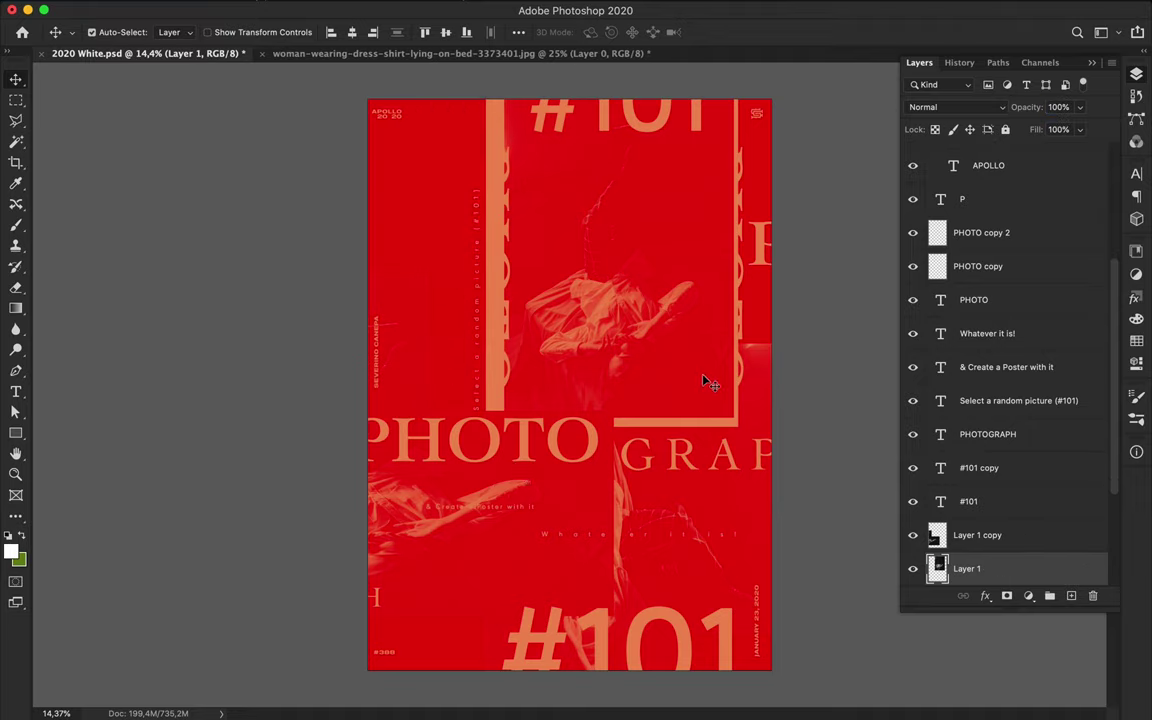
key(ctrl+s)
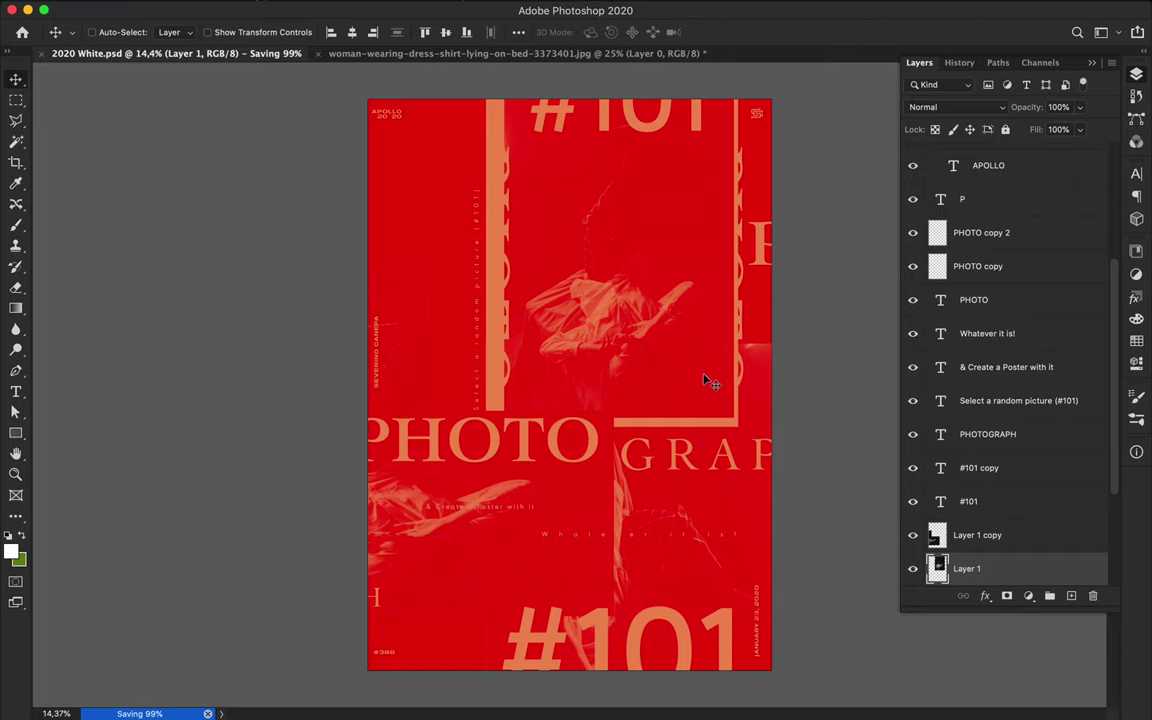
click(668, 455)
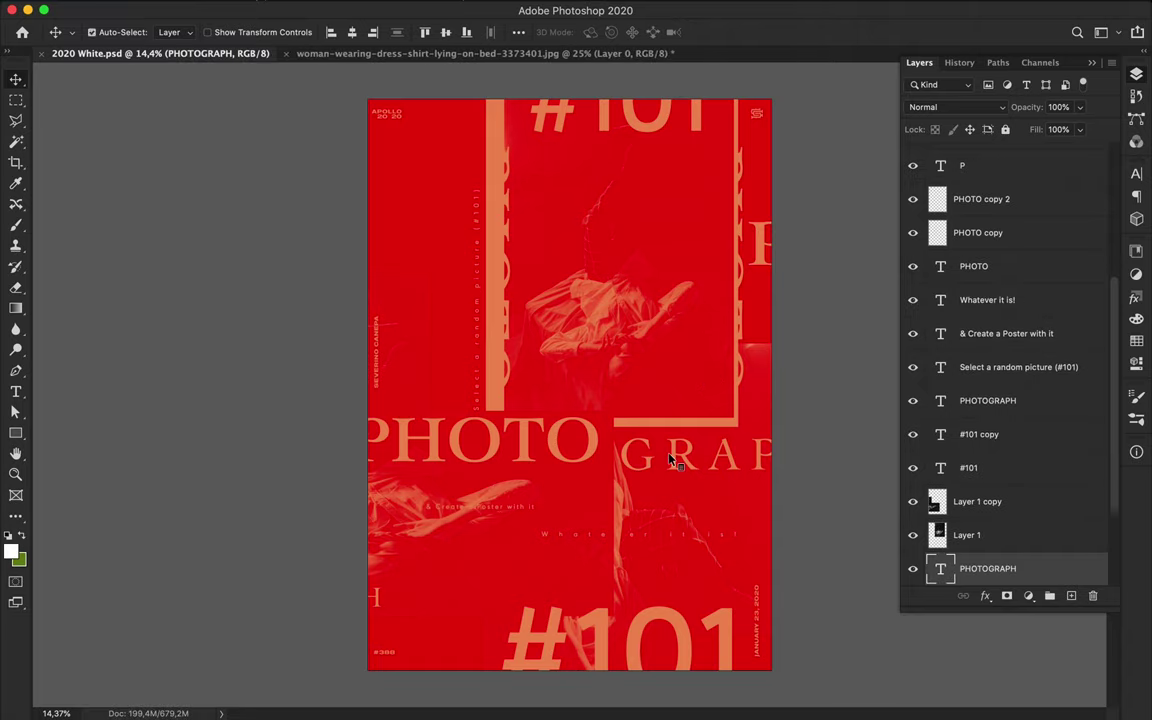
Try Cochin and then URW Geometric Extra Light as the #101 numeral's font
click(1137, 174)
ctrl+click(707, 613)
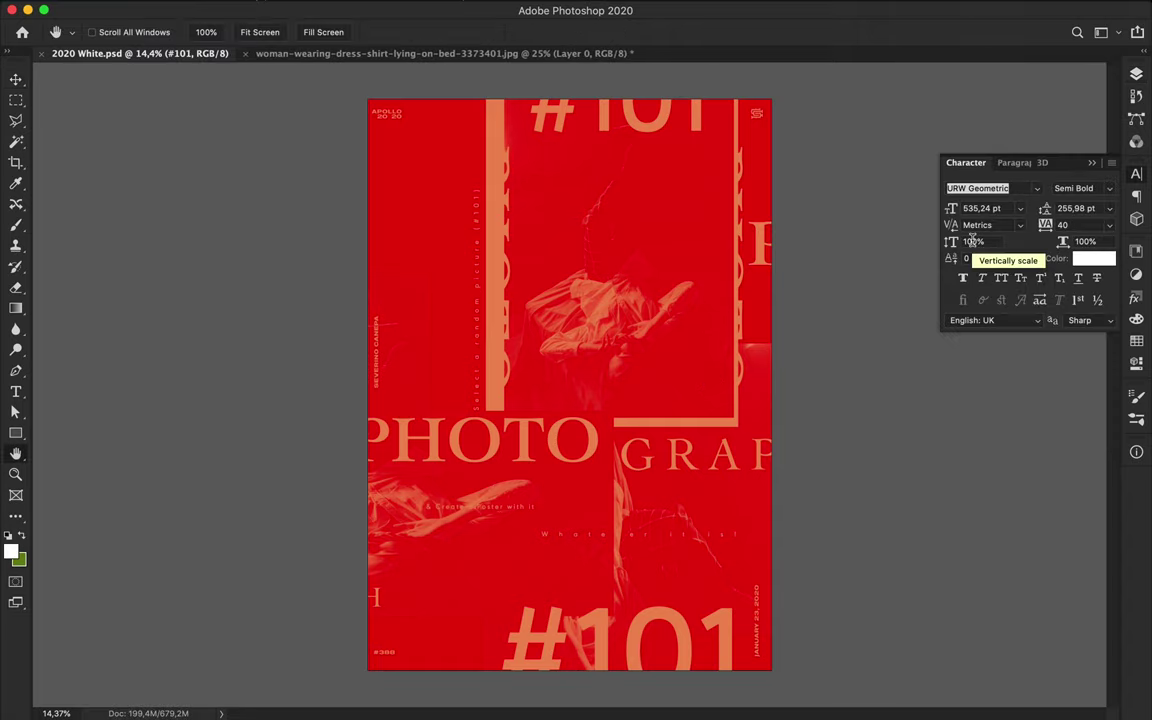
click(975, 188)
text(cochin)
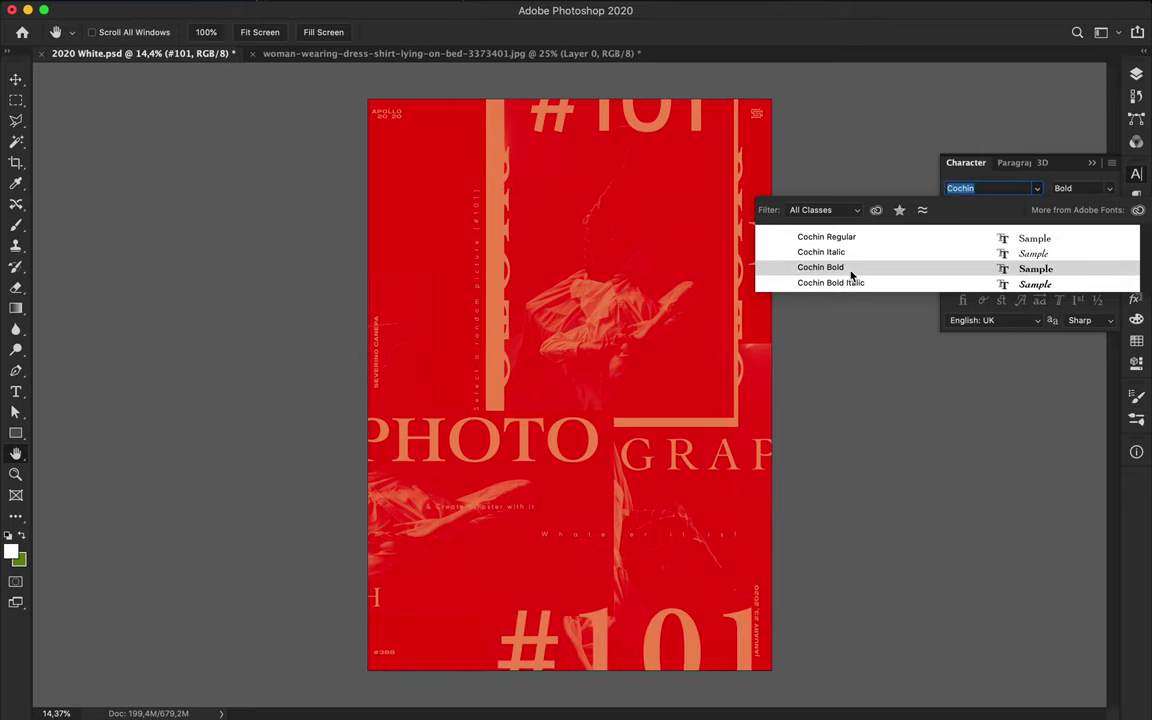
key(Escape)
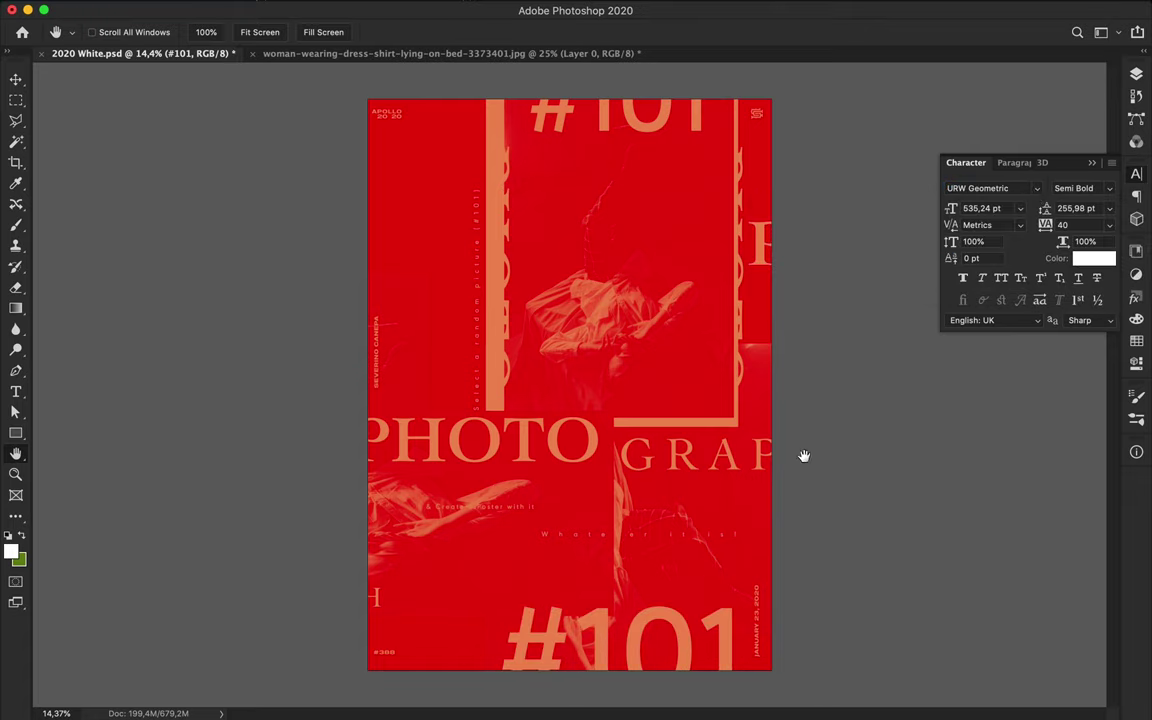
click(1037, 188)
click(788, 252)
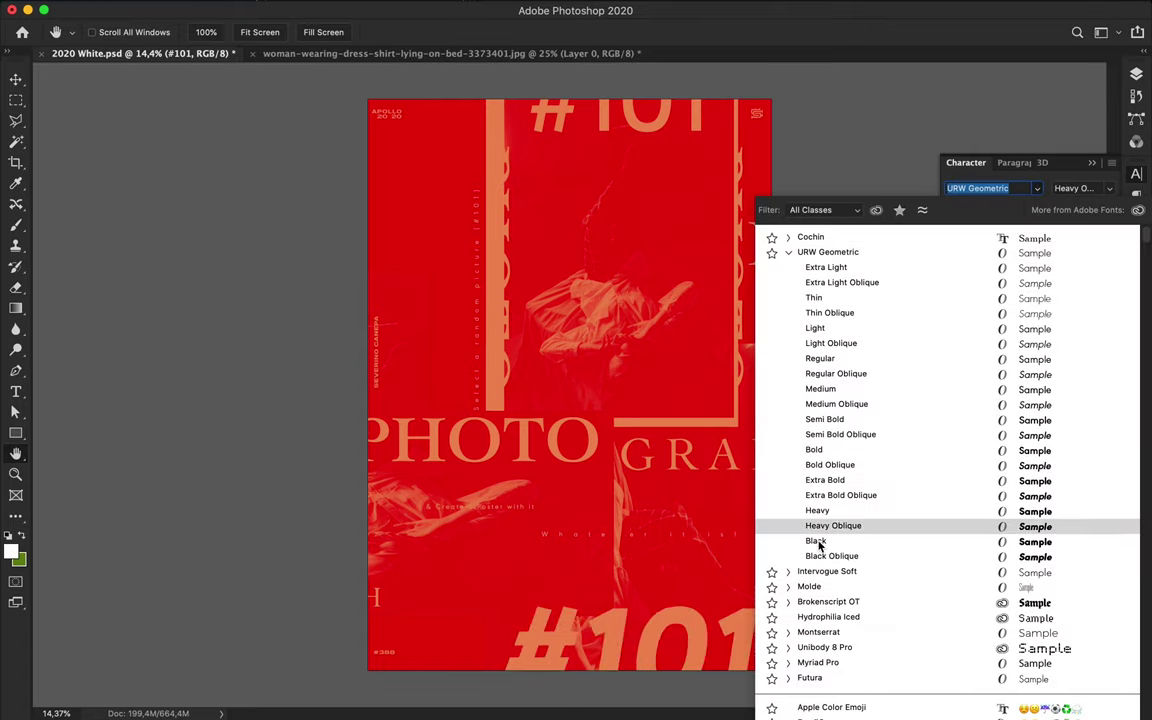
click(825, 268)
Nudge the #101 numeral slightly and save the poster
key(v)
drag(700, 600, 712, 622)
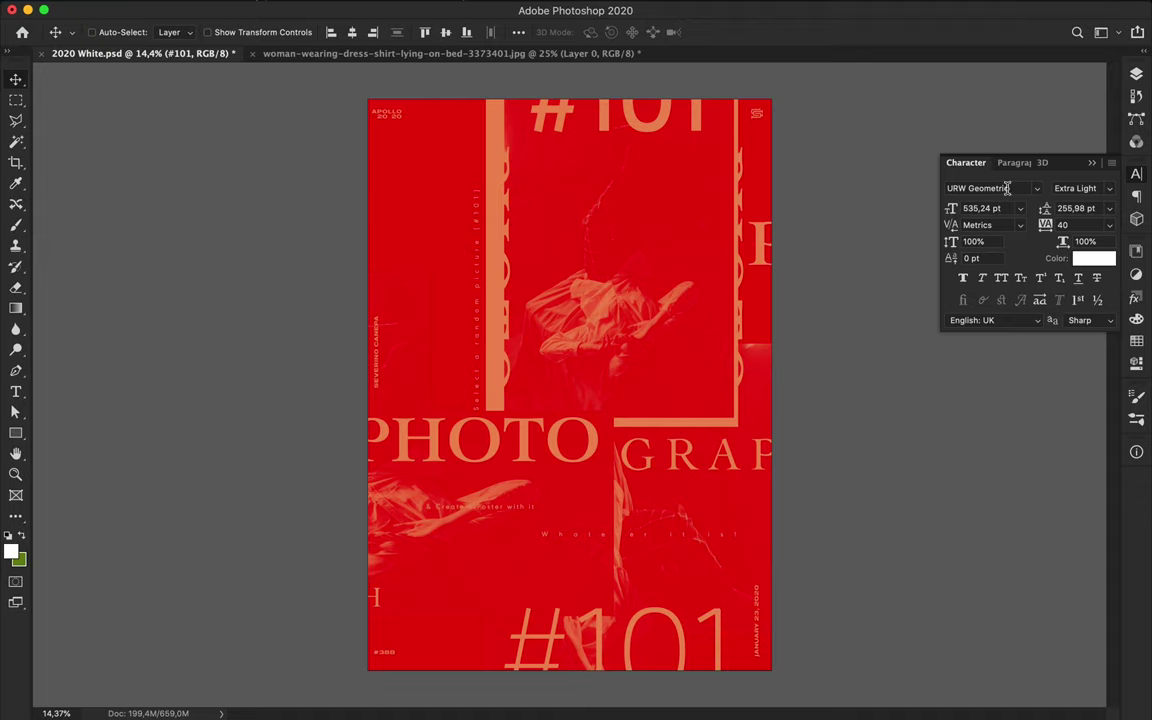
scroll(1007, 188, down, 3)
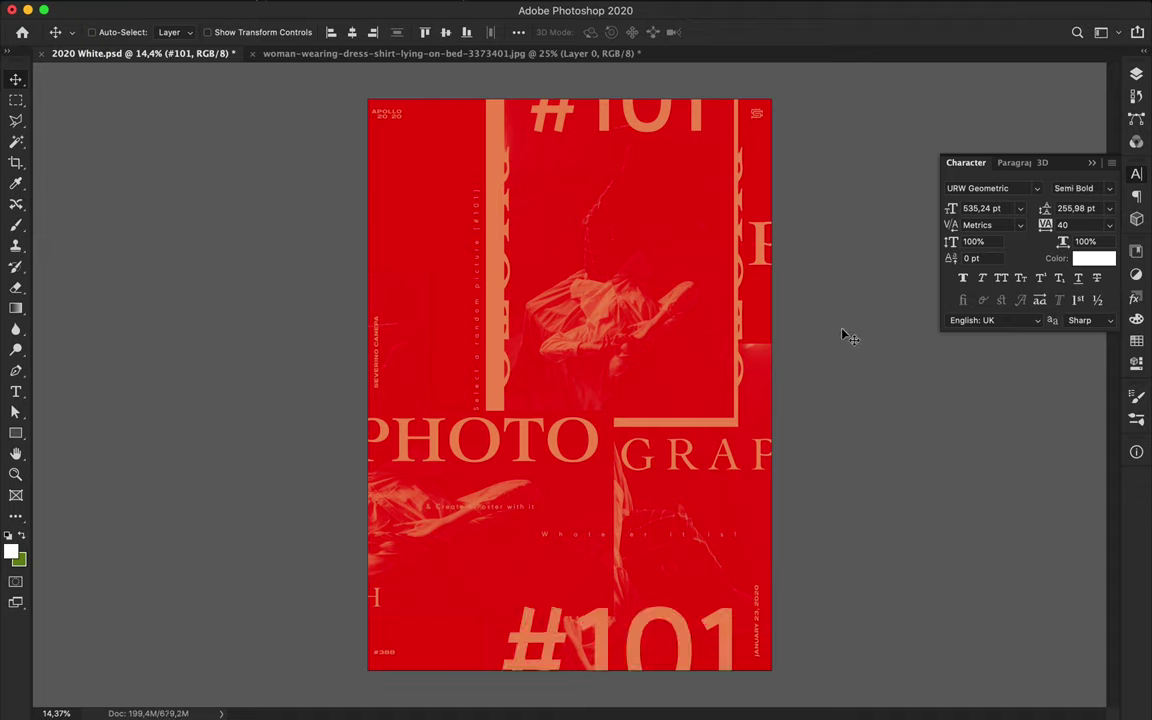
key(super+s)
click(831, 9)
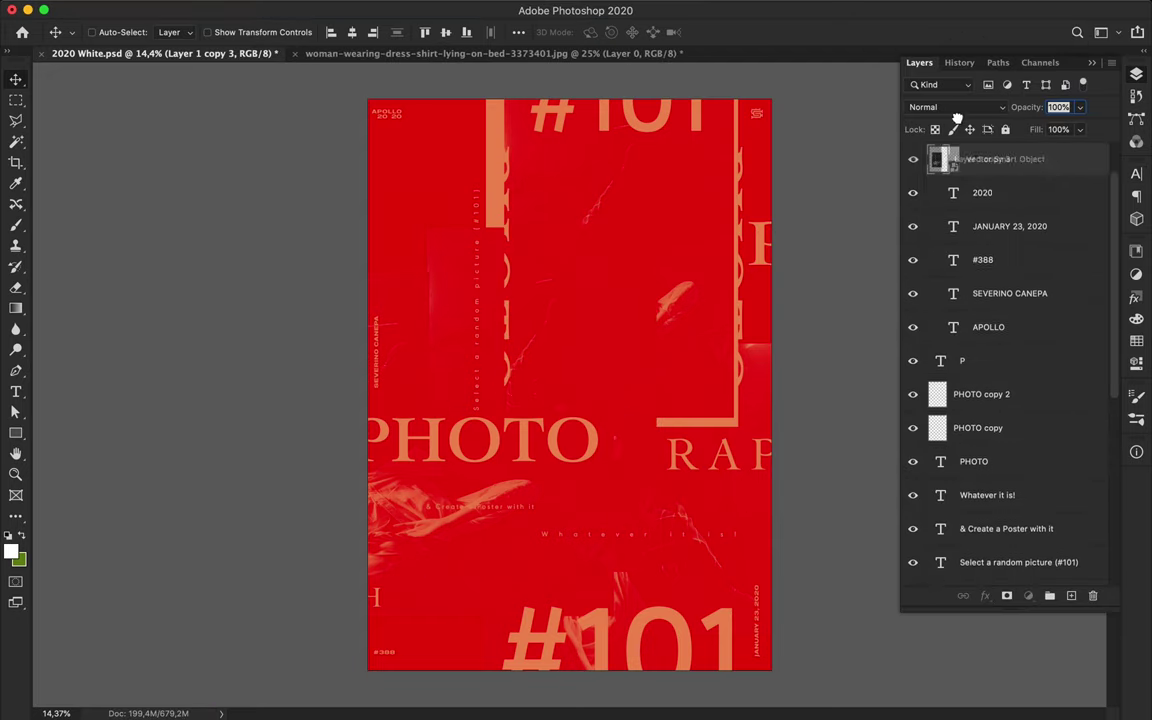
Duplicate the photo layer to the top and set its blend mode to Difference
drag(957, 110, 950, 158)
click(955, 107)
click(913, 108)
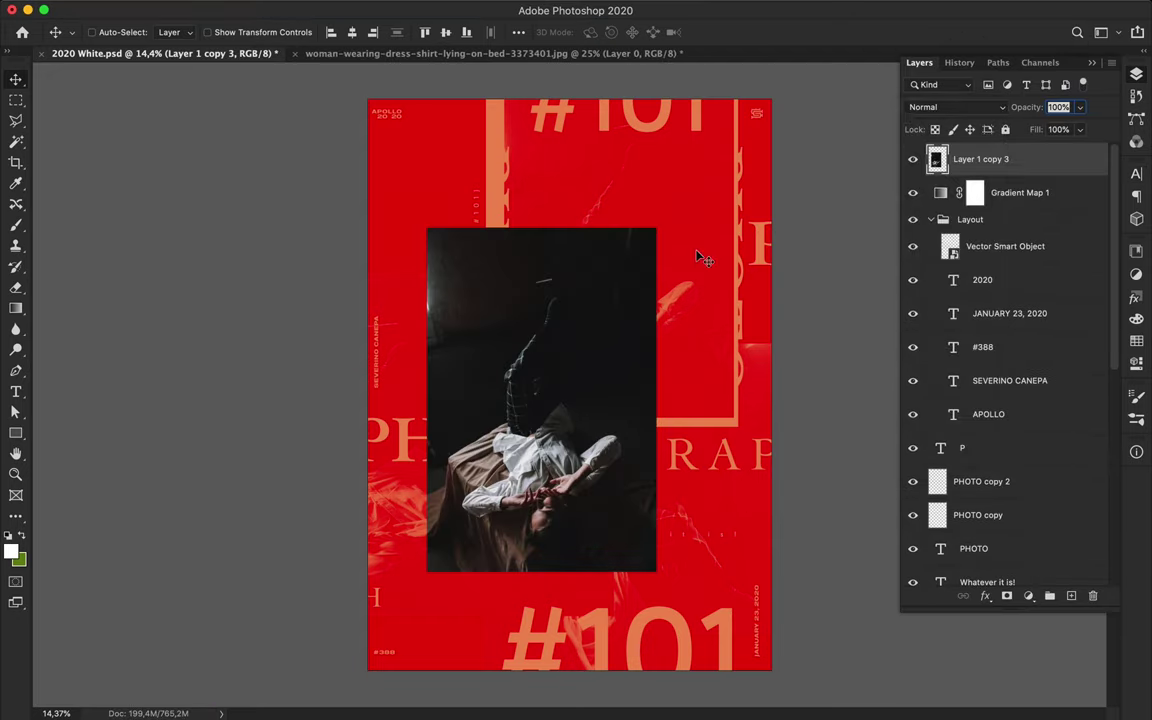
click(955, 107)
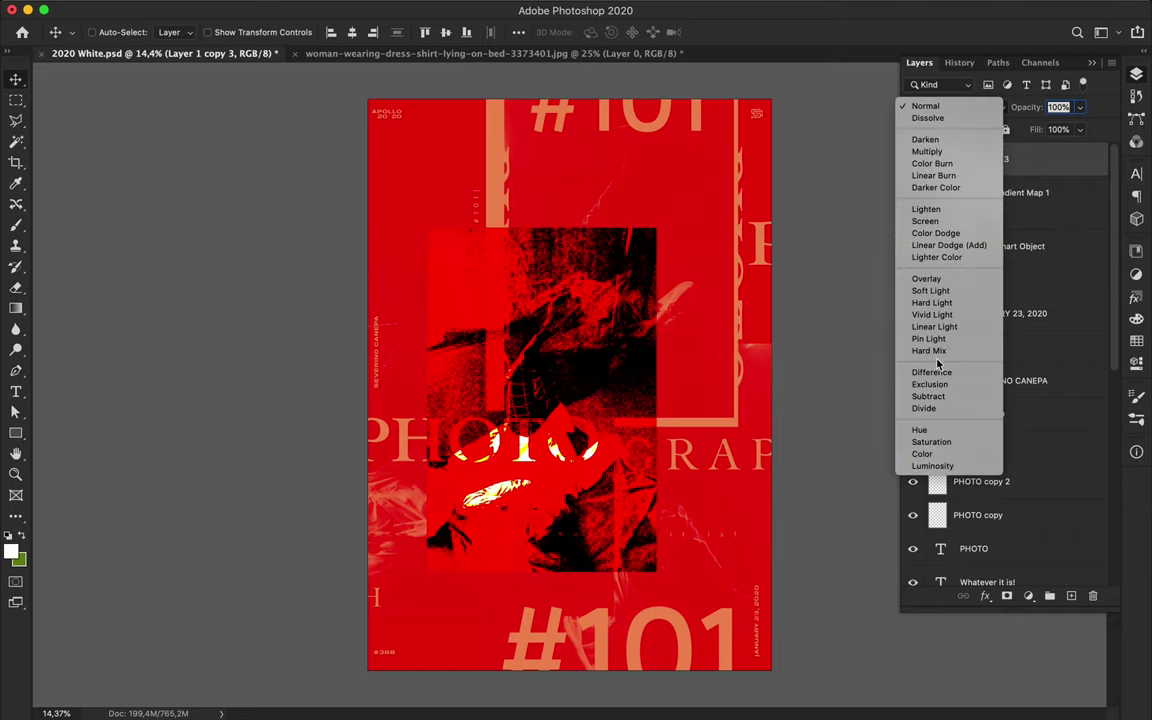
click(930, 373)
drag(582, 404, 574, 360)
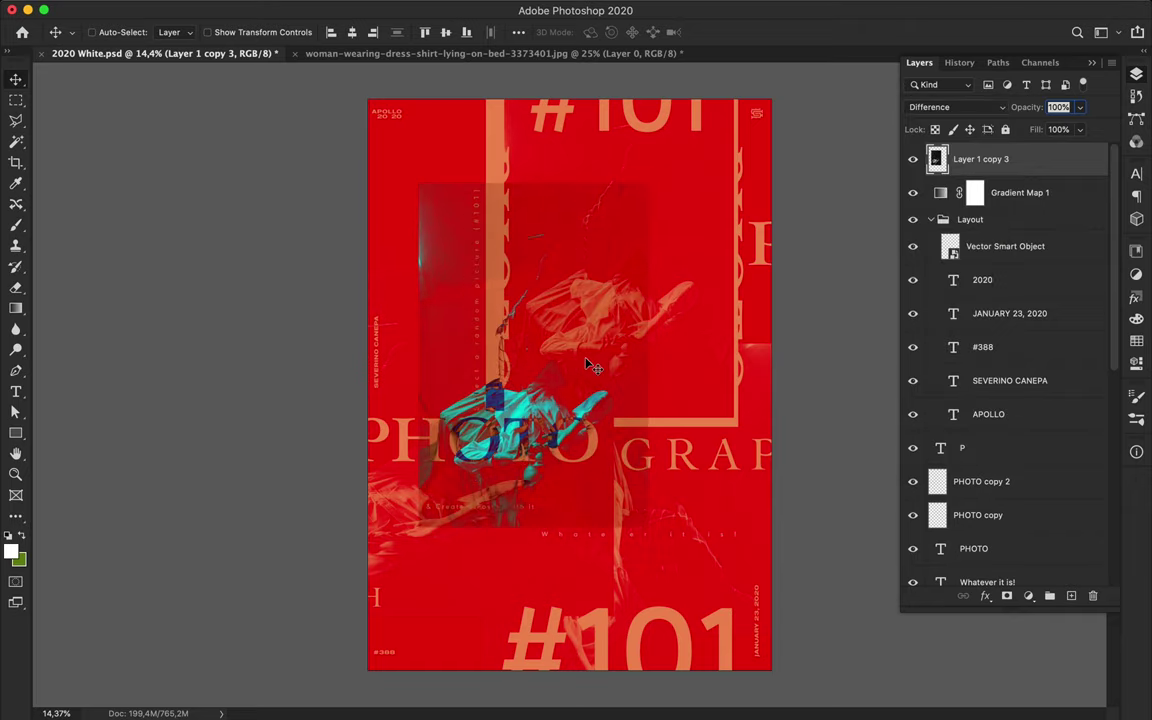
Delete the Difference photo copy and draw a 1242 × 1242 px square left of centre
key(Delete)
key(u)
drag(453, 309, 522, 378)
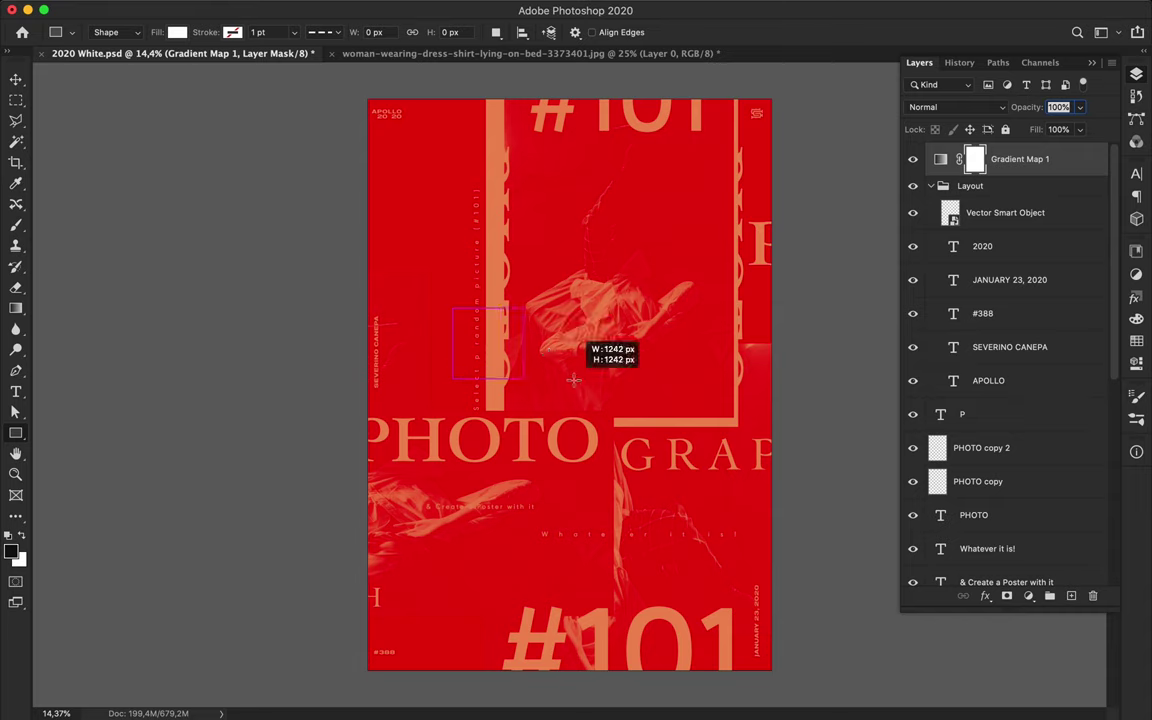
Apply the Pixelate > Mosaic filter to the square, converting it to a smart object
click(374, 9)
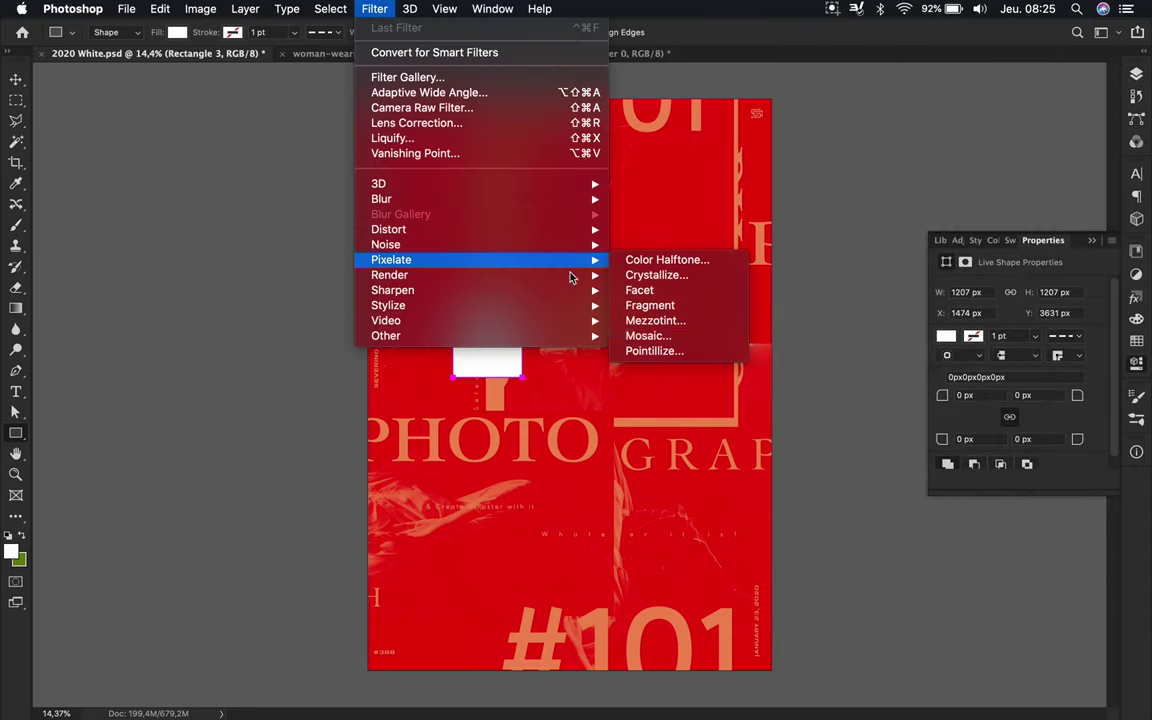
click(650, 305)
click(711, 249)
key(Return)
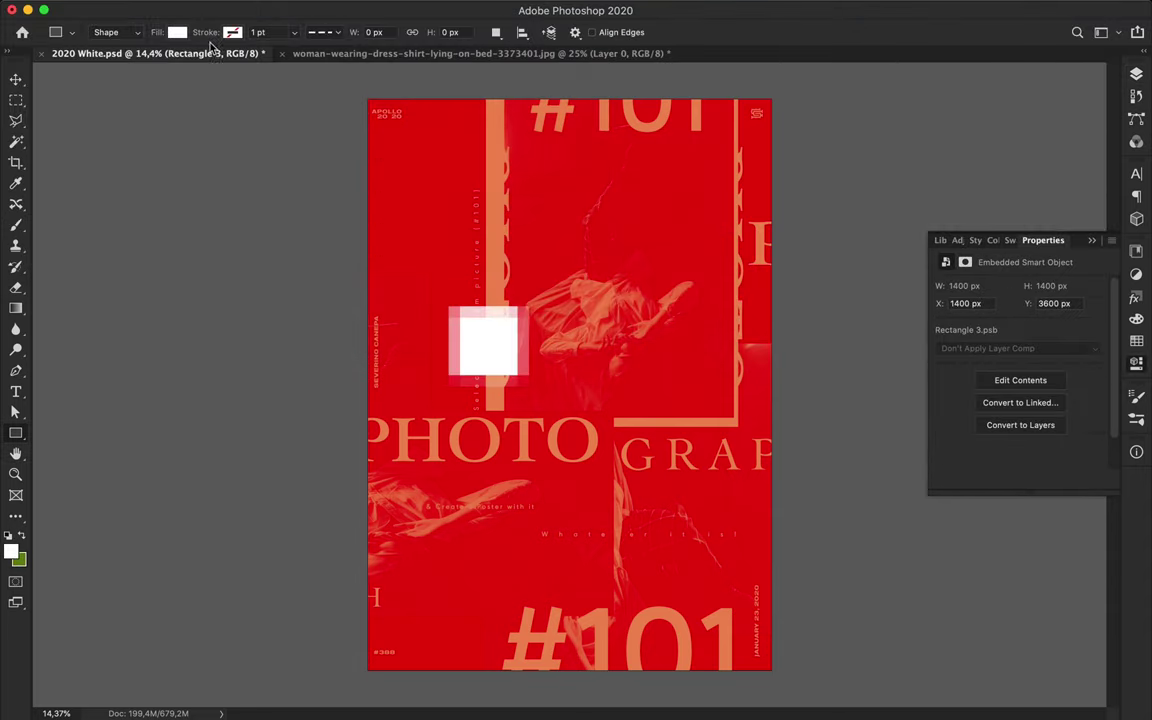
Blend the square in Difference, move it over PHOTO's O, and stretch a copy along the bottom
key(F7)
click(945, 107)
click(931, 372)
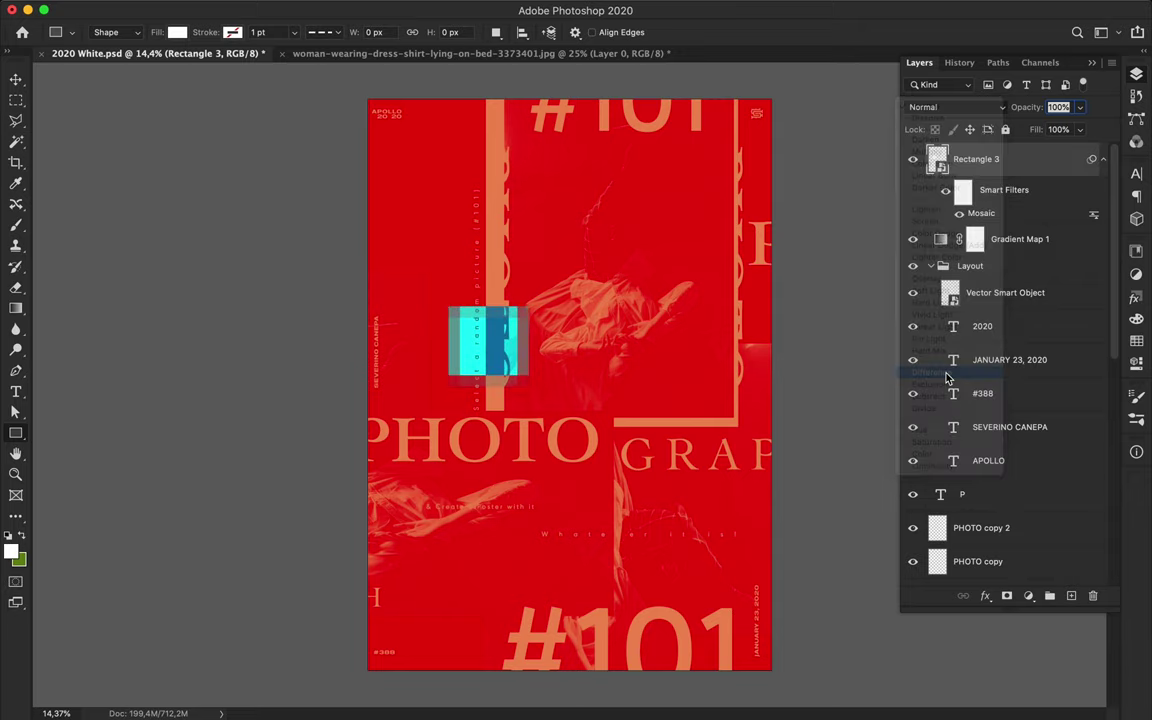
key(v)
mouse_move(514, 360)
mouse_down()
mouse_move(495, 432)
mouse_move(560, 684)
mouse_move(778, 680)
mouse_up()
key(ctrl+t)
key(Return)
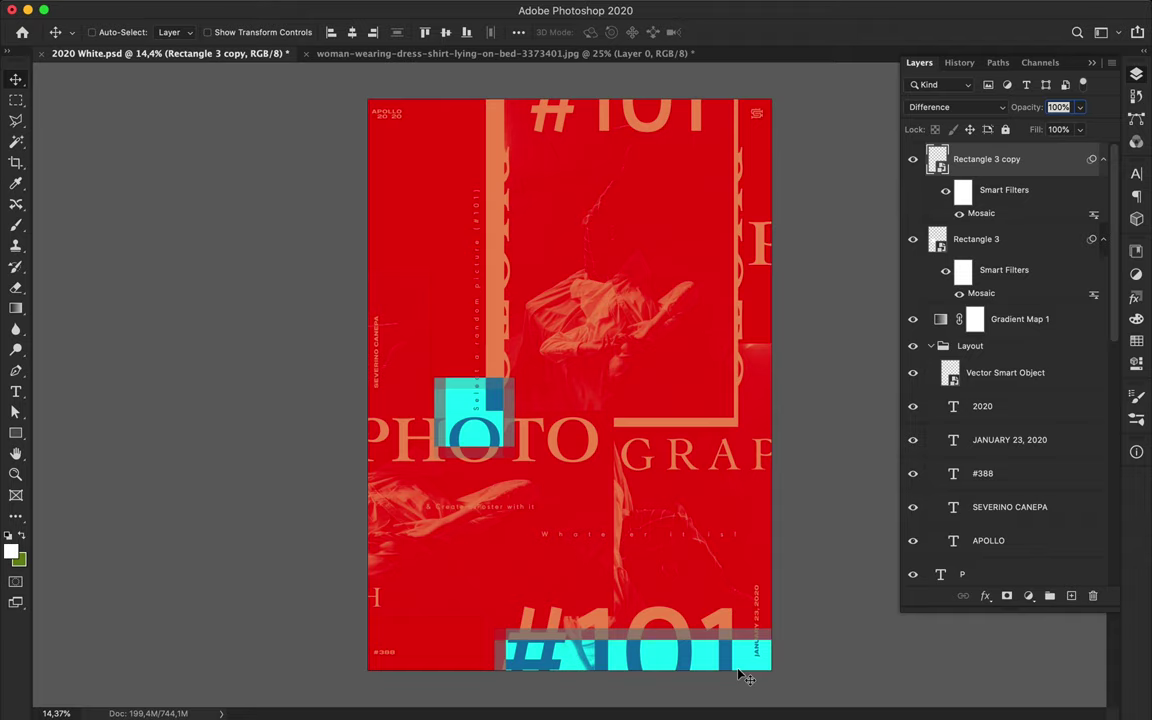
key(ctrl+t)
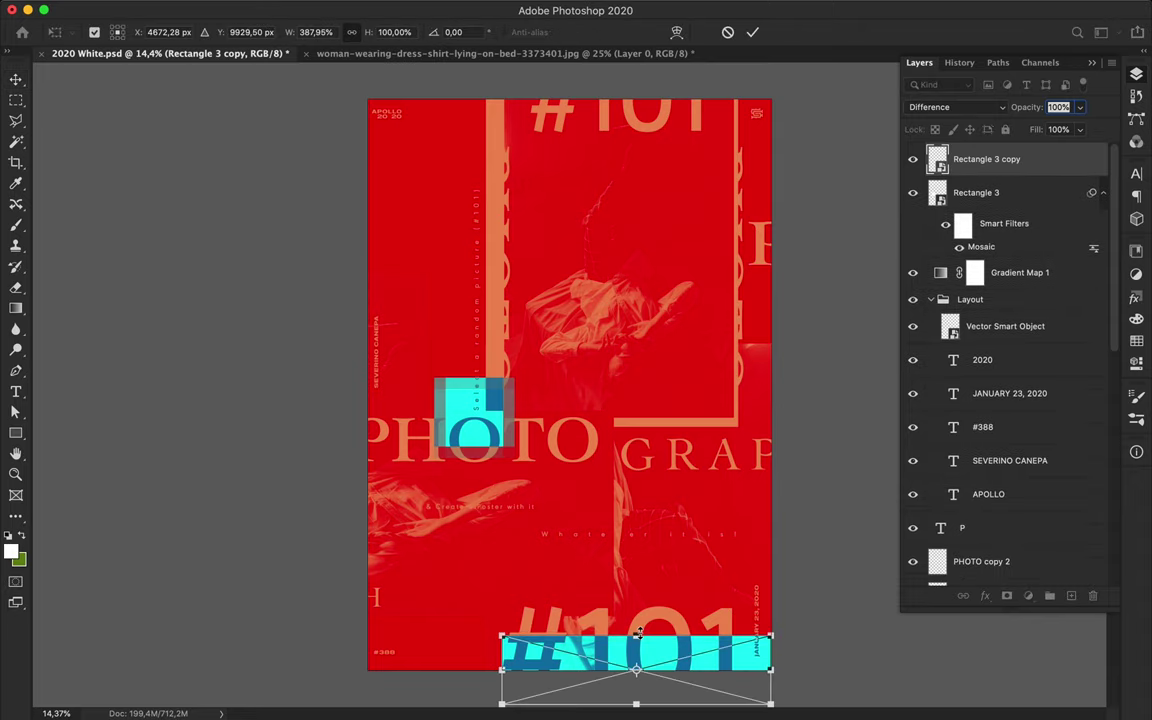
Shorten the bottom cyan bar and add a half-size Rectangle 3 square copy up-right
drag(636, 634, 637, 650)
key(Return)
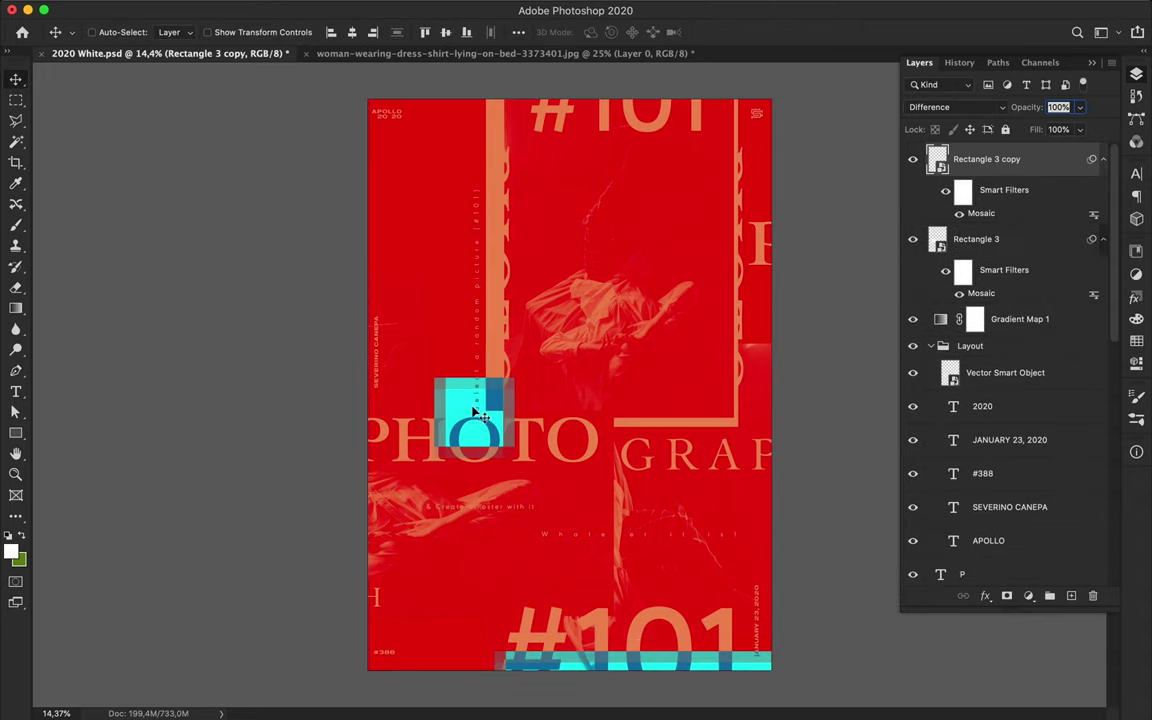
ctrl+click(466, 412)
alt+drag(517, 371, 674, 277)
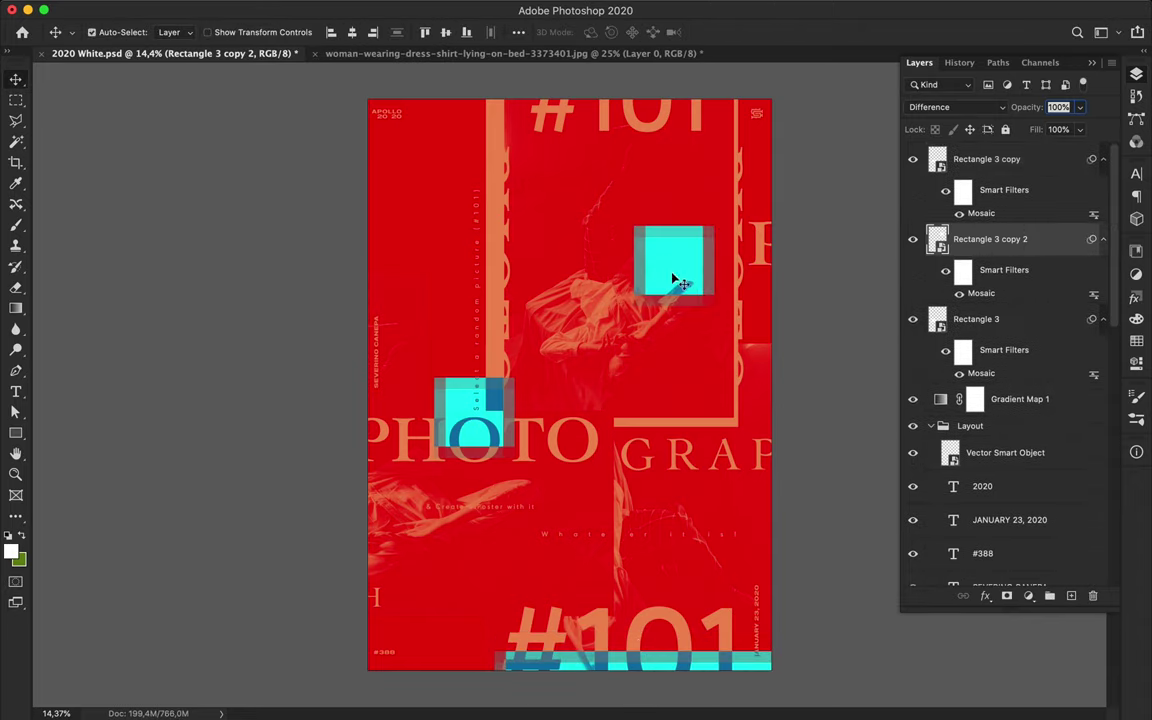
key(ctrl+t)
mouse_move(705, 230)
mouse_down()
mouse_move(688, 251)
mouse_move(713, 139)
mouse_move(718, 296)
mouse_up()
key(Return)
key(ctrl+semicolon)
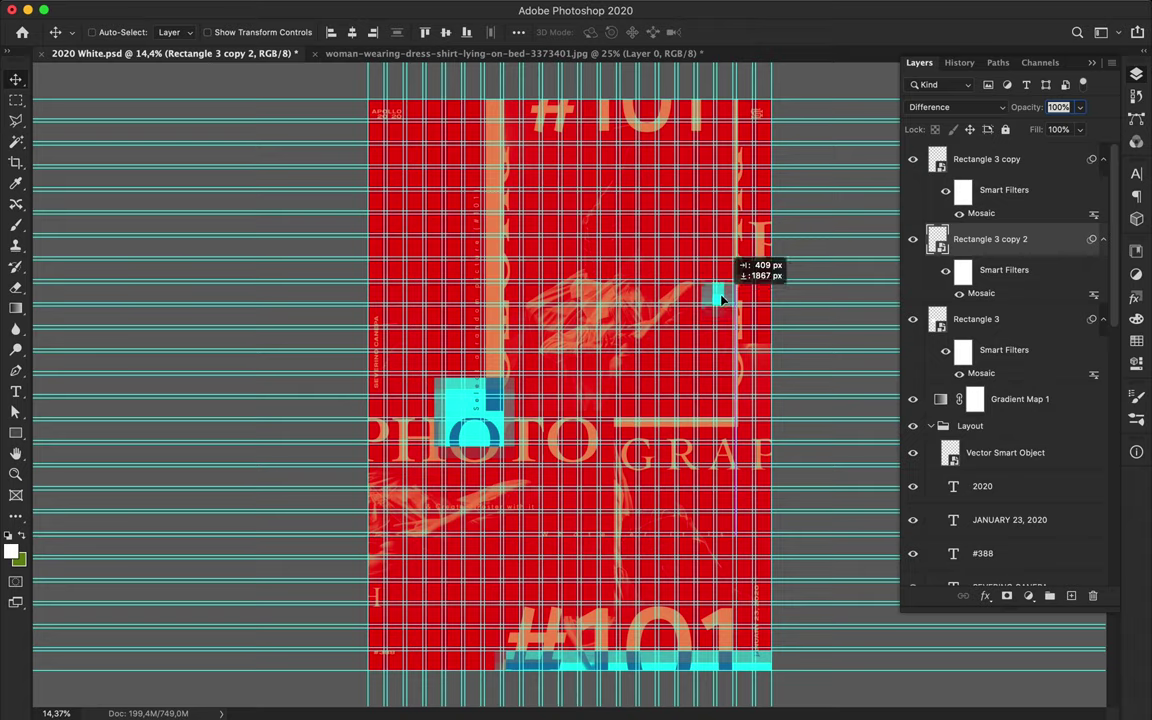
key(ctrl+semicolon)
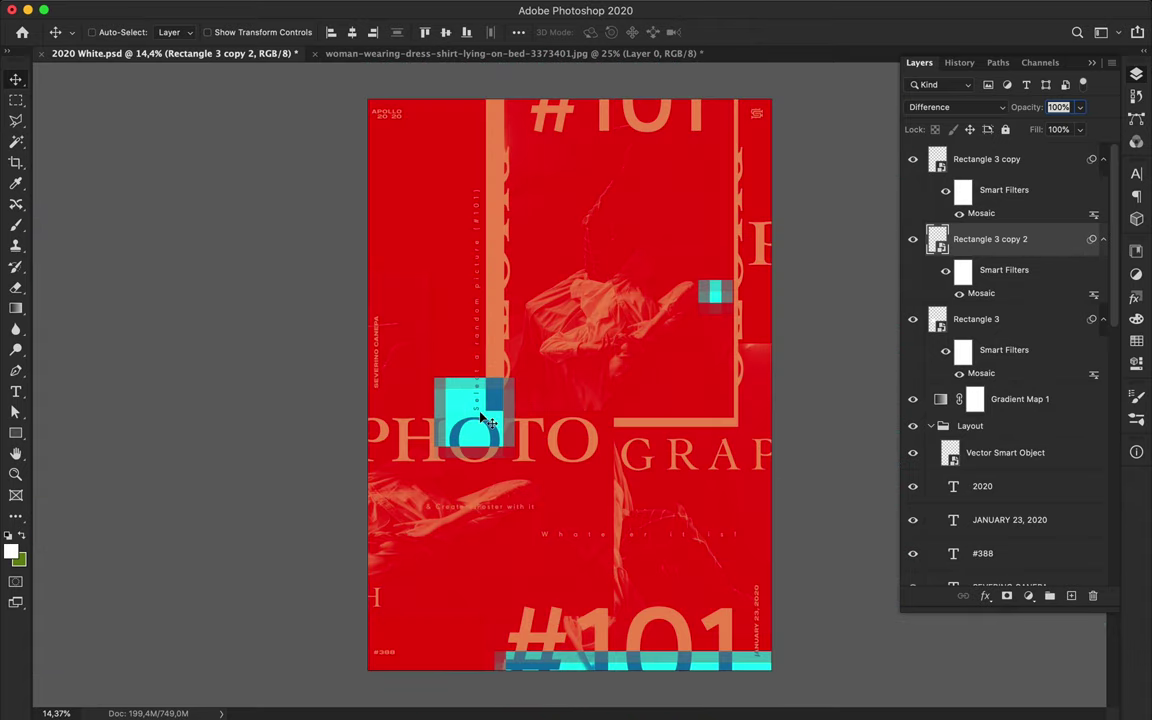
Try a full-height cyan bar copy on the left edge, then delete it
ctrl+click(470, 415)
mouse_move(422, 388)
mouse_down()
mouse_move(386, 360)
mouse_move(386, 104)
mouse_up()
key(ctrl+t)
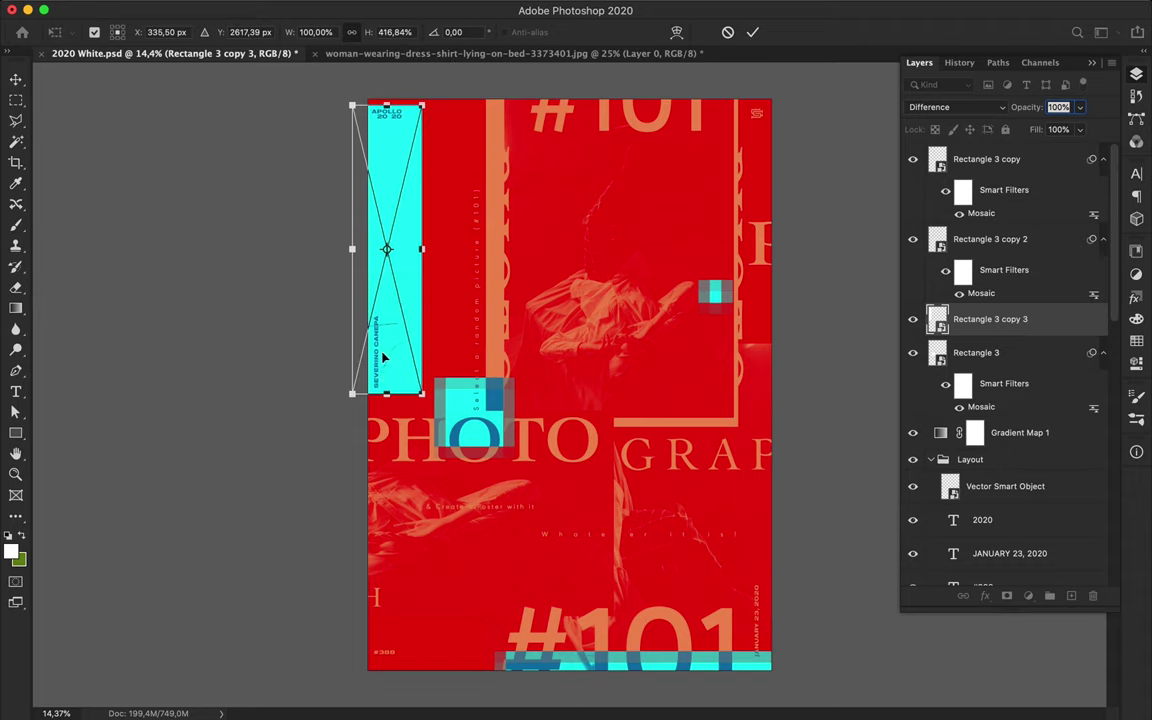
drag(386, 393, 386, 666)
key(Return)
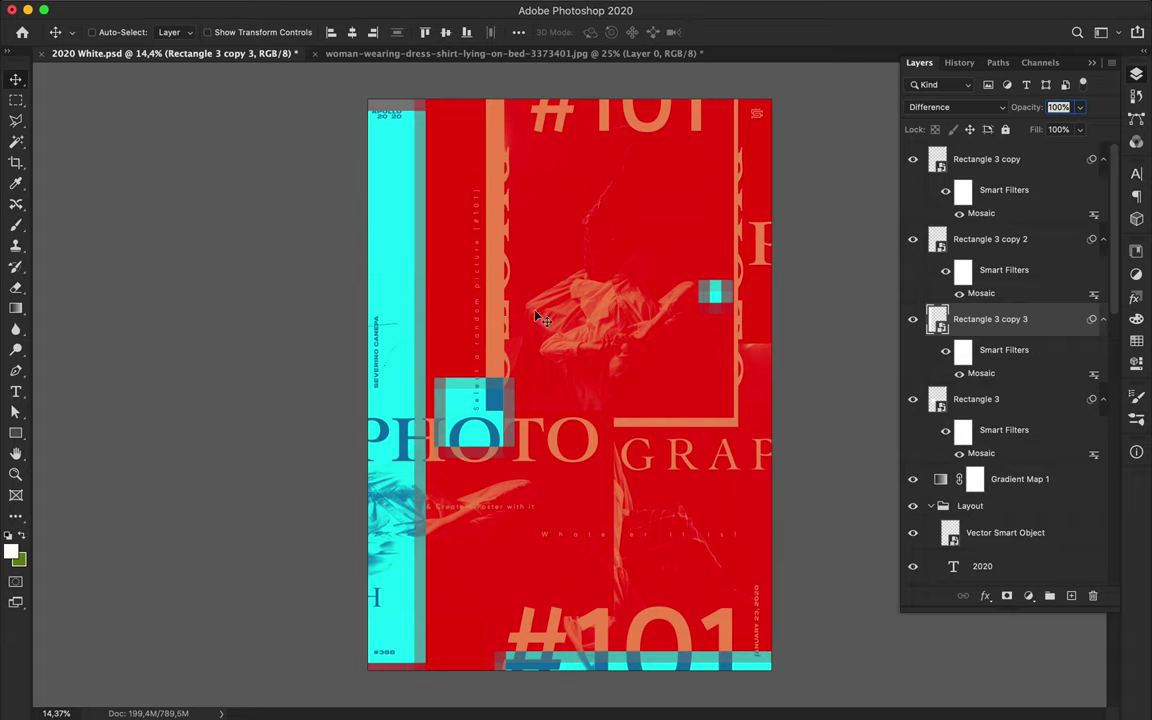
key(Delete)
Resize the bottom cyan bar to about 1186x1102 px and lift it slightly
click(986, 159)
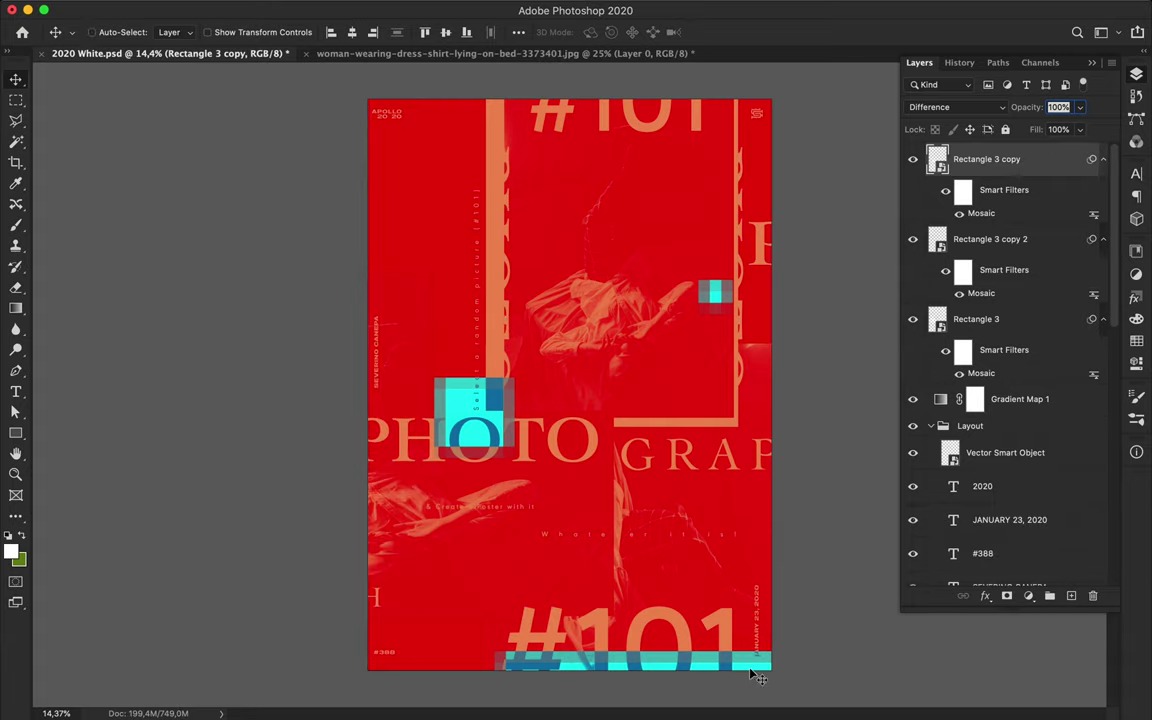
key(ctrl+t)
drag(771, 676, 640, 628)
key(Return)
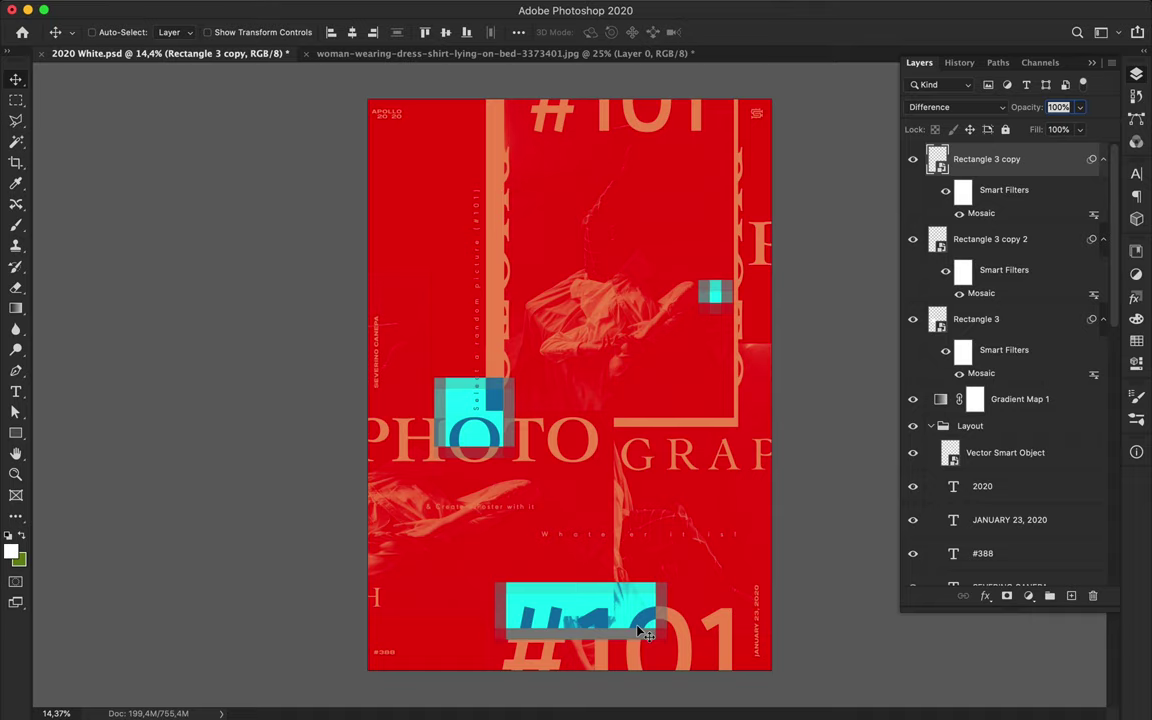
key(ctrl+t)
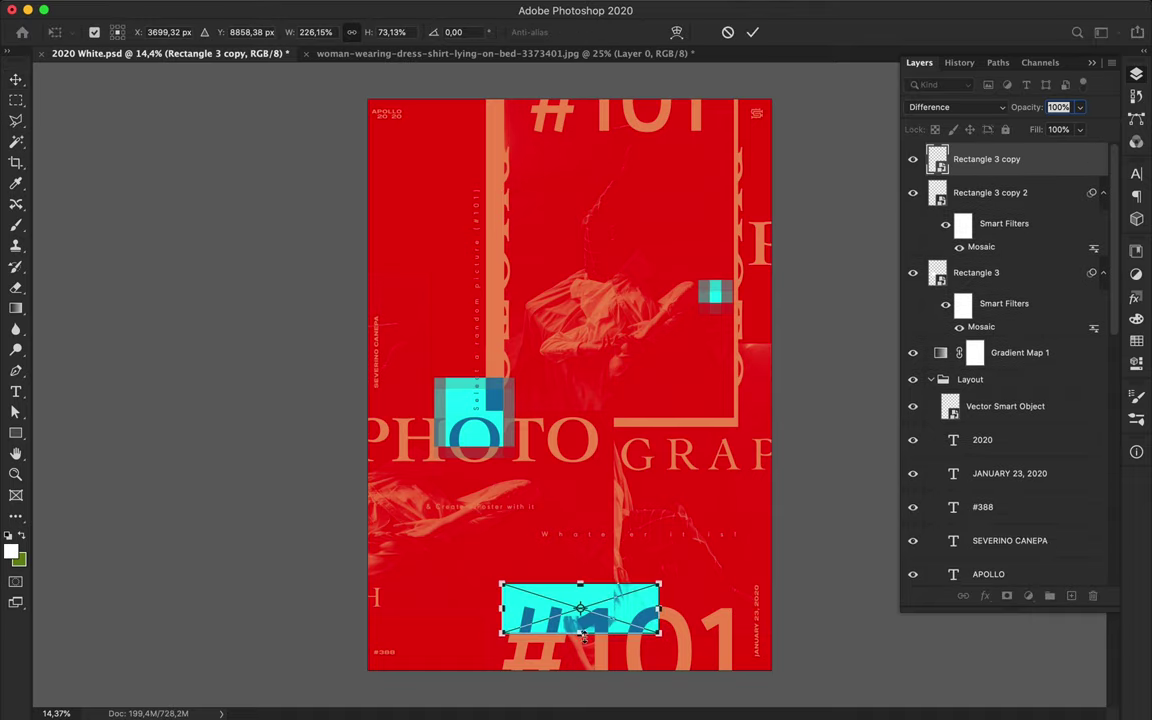
mouse_move(658, 636)
mouse_down()
mouse_move(570, 648)
mouse_move(612, 650)
mouse_up()
key(Return)
Enlarge the bottom cyan mosaic square and move it up over the G of GRAPH
key(ctrl+t)
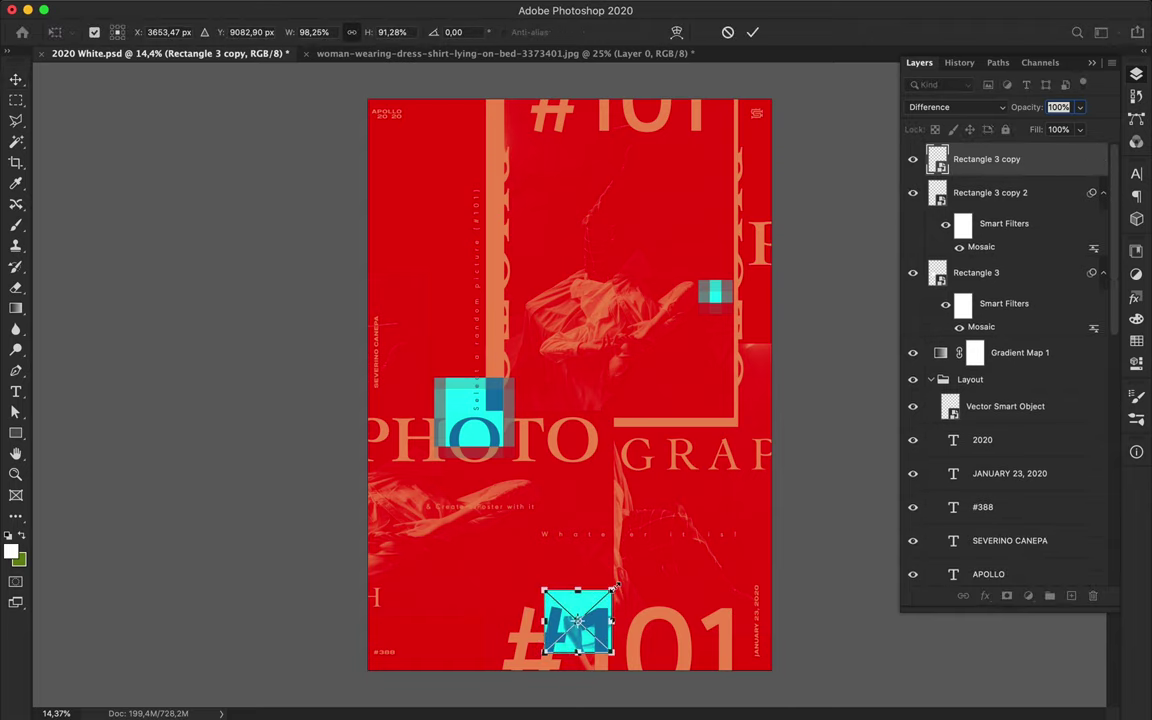
drag(615, 590, 650, 550)
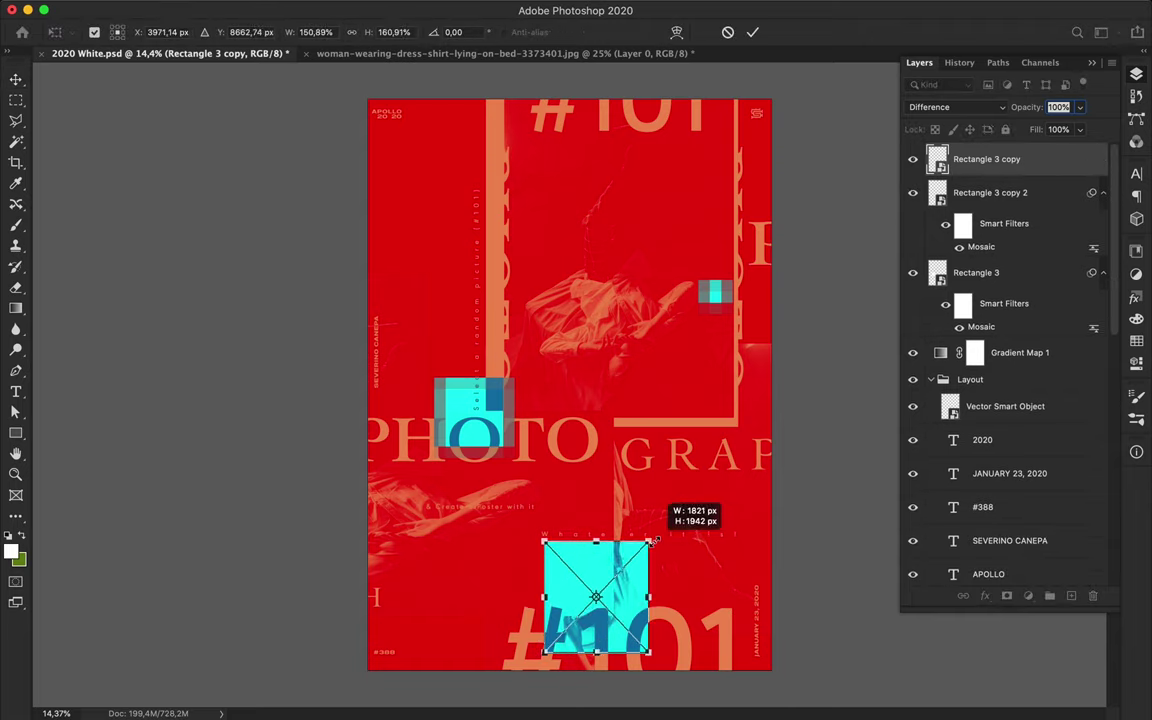
drag(650, 550, 656, 548)
key(Return)
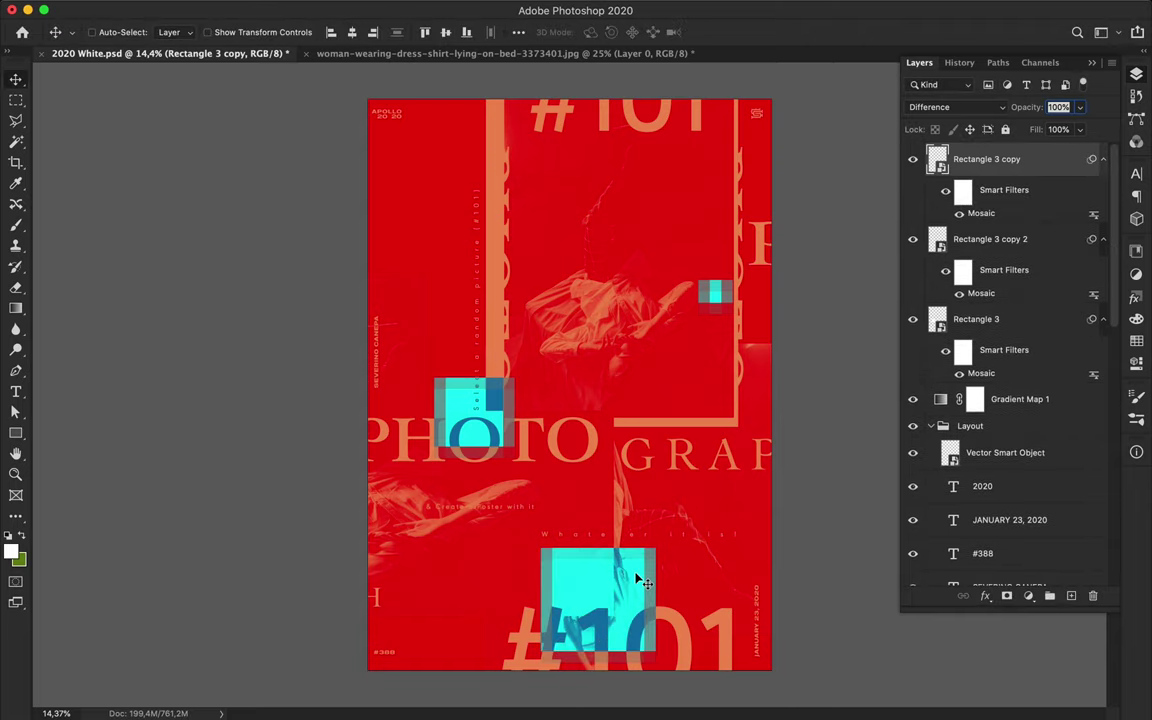
drag(591, 572, 601, 472)
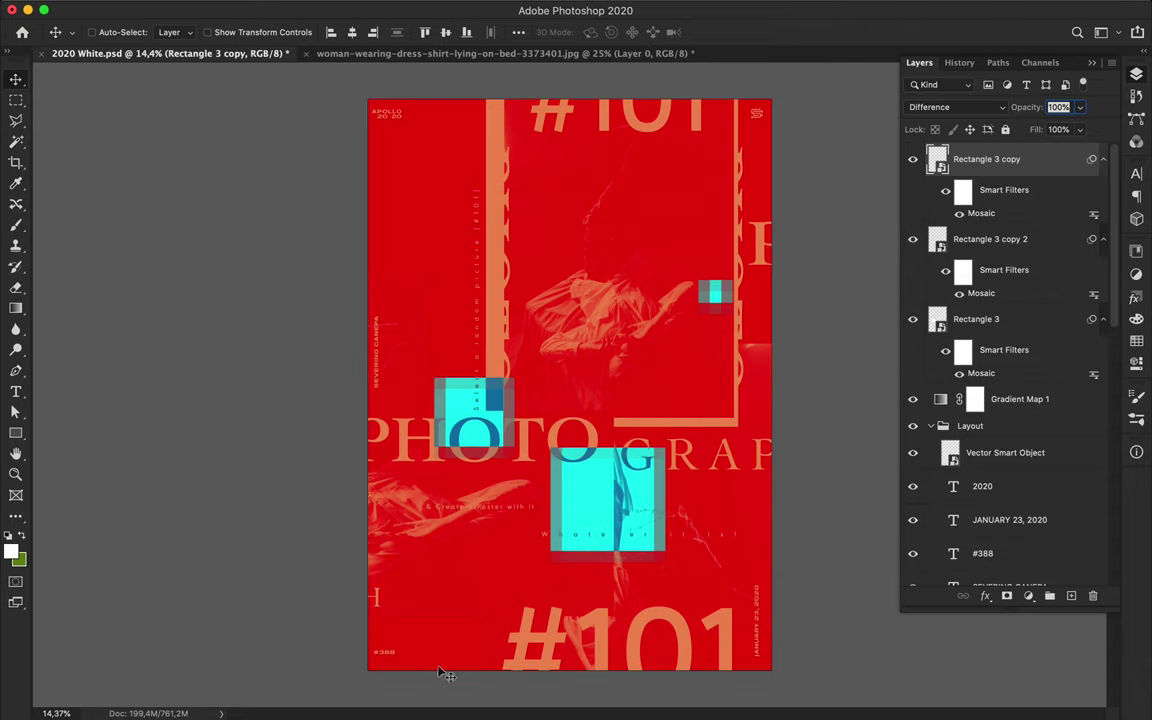
Draw a vertical Pen-tool line from below the tagline to the poster's bottom edge
key(p)
click(460, 519)
click(460, 688)
Give the line no fill, a white stroke, and Difference blend mode
key(a)
click(238, 32)
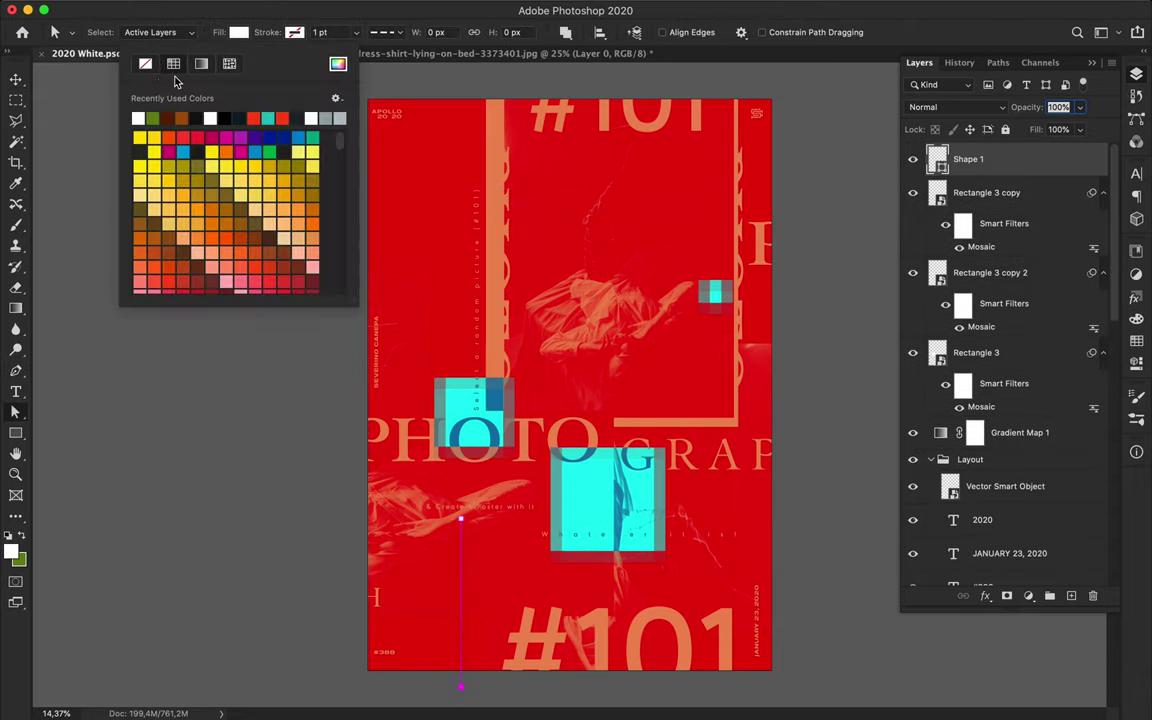
click(145, 63)
click(290, 32)
click(194, 118)
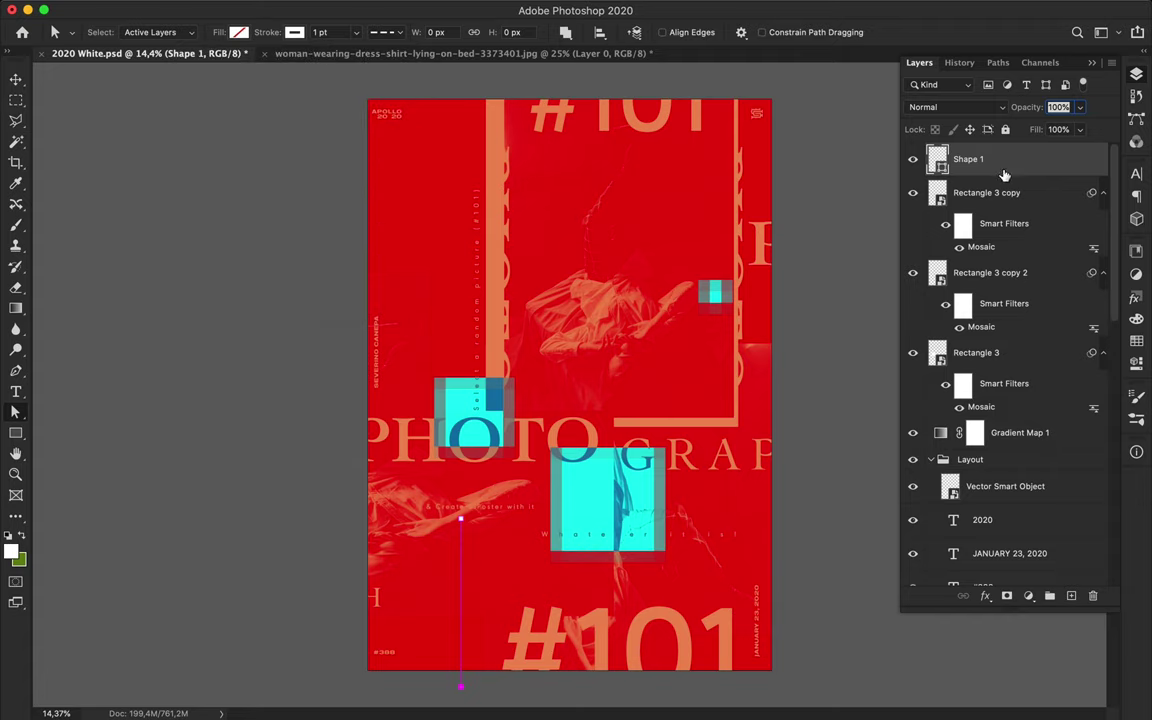
click(955, 107)
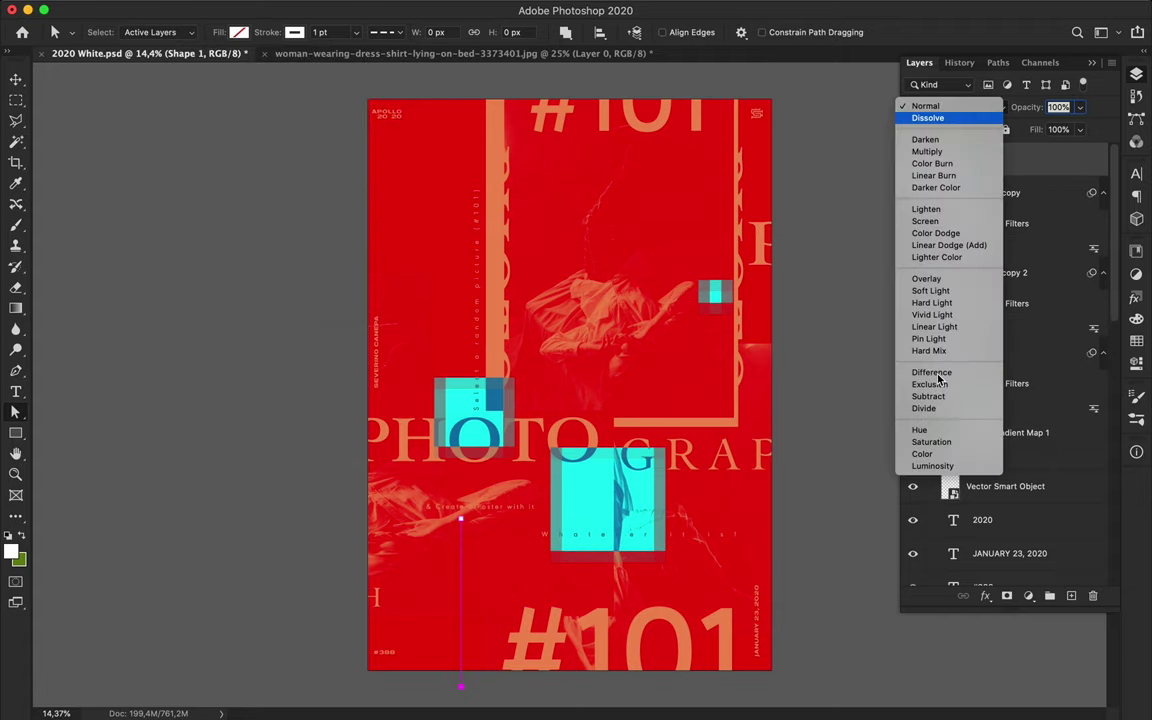
key(Escape)
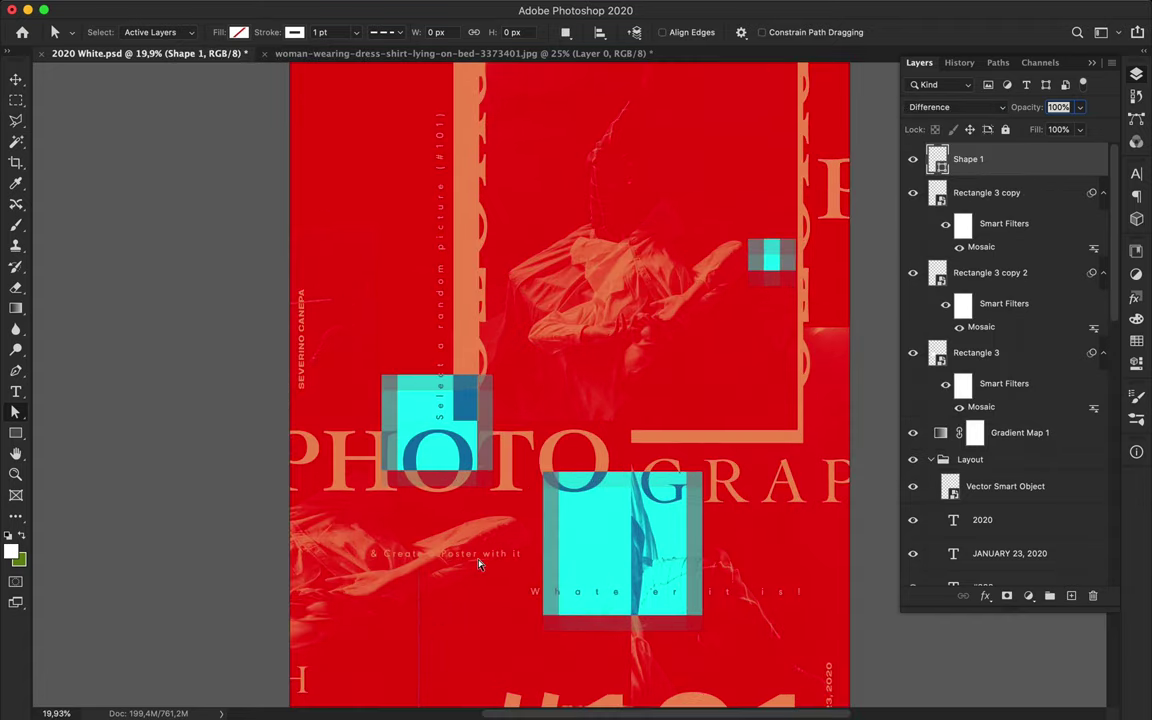
Make the line's stroke solid at 4 pt, then select the #101 numeral
scroll(478, 565, up, 5)
click(386, 32)
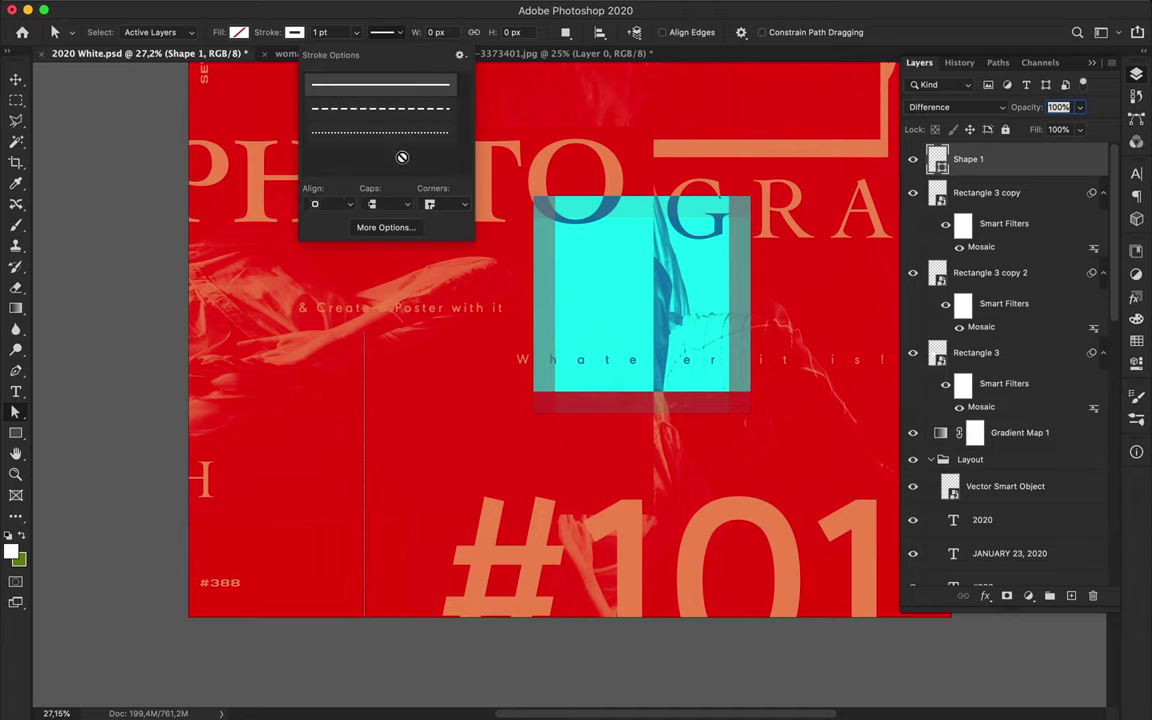
click(385, 84)
click(340, 34)
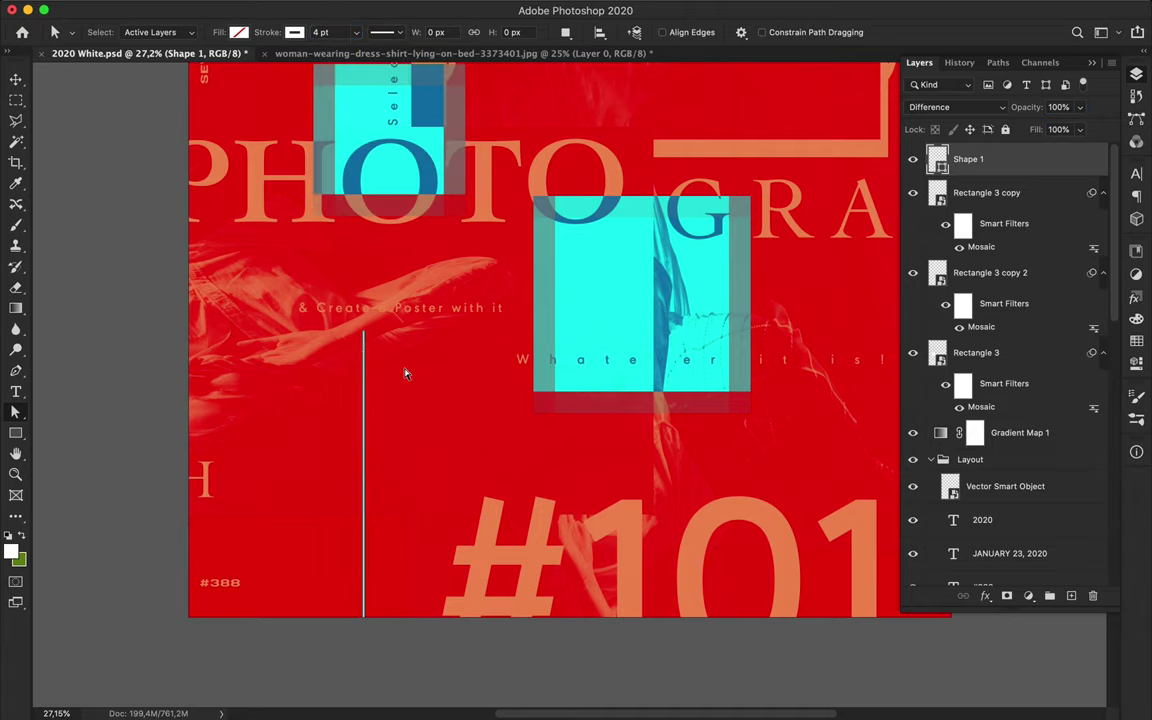
scroll(515, 337, down, 3)
key(v)
ctrl+click(610, 655)
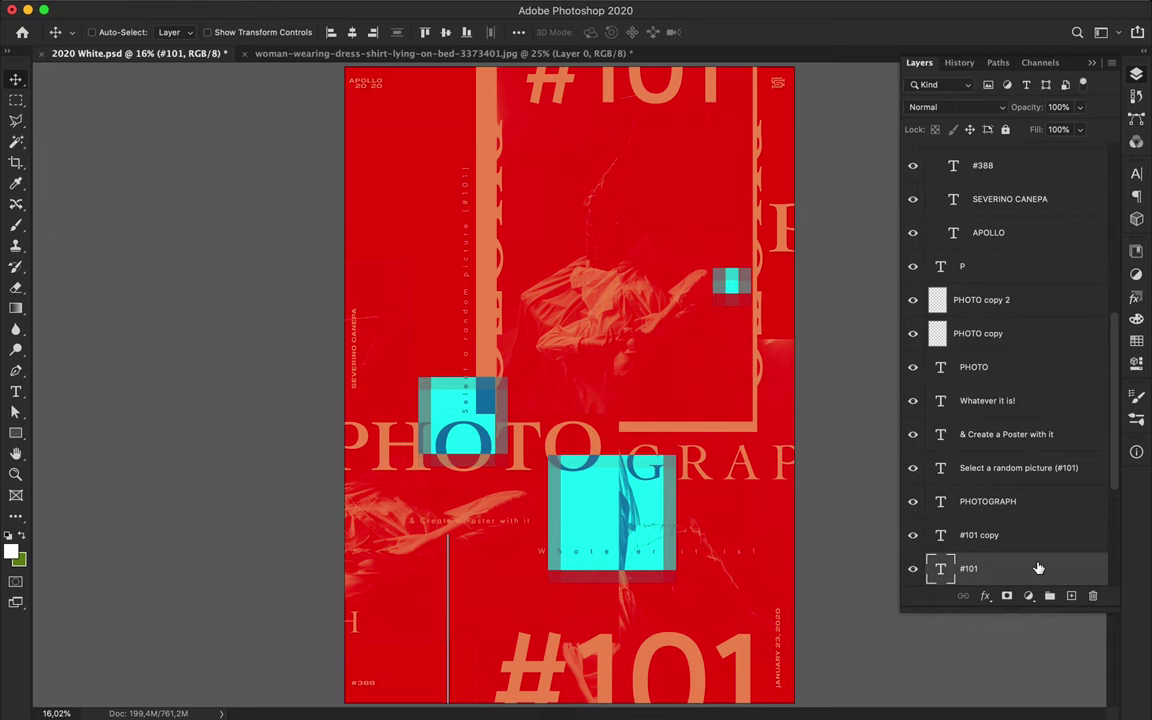
Duplicate #101 to the top of the layer stack and set the copy to Difference mode
drag(1038, 568, 1015, 152)
click(957, 107)
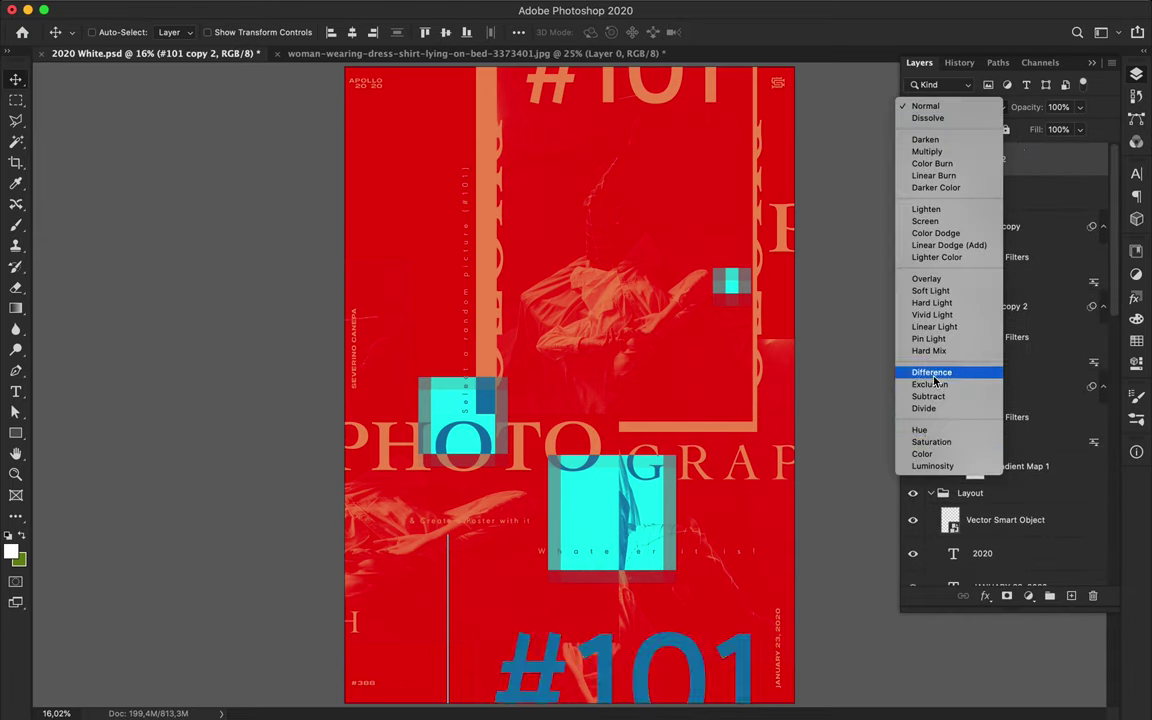
click(935, 376)
key(a)
key(t)
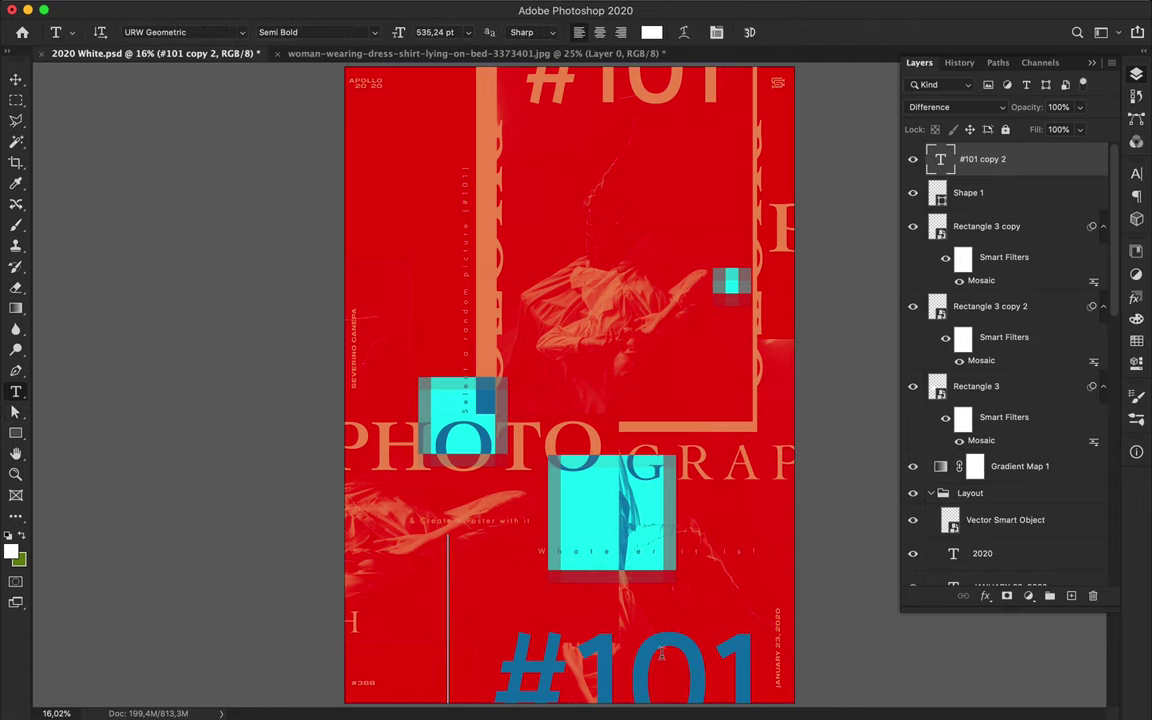
double_click(668, 616)
key(Escape)
key(v)
Duplicate the vertical line to the right and rotate it 90° into a horizontal bar beneath GRAP
click(745, 387)
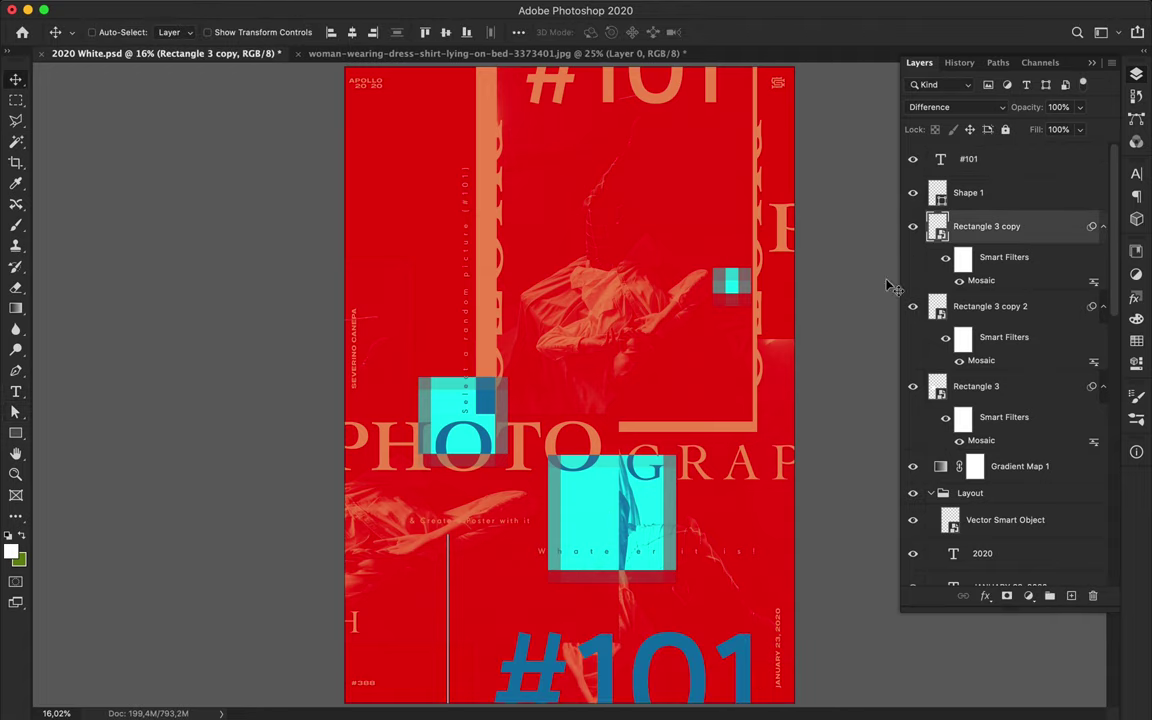
scroll(565, 386, down, 1)
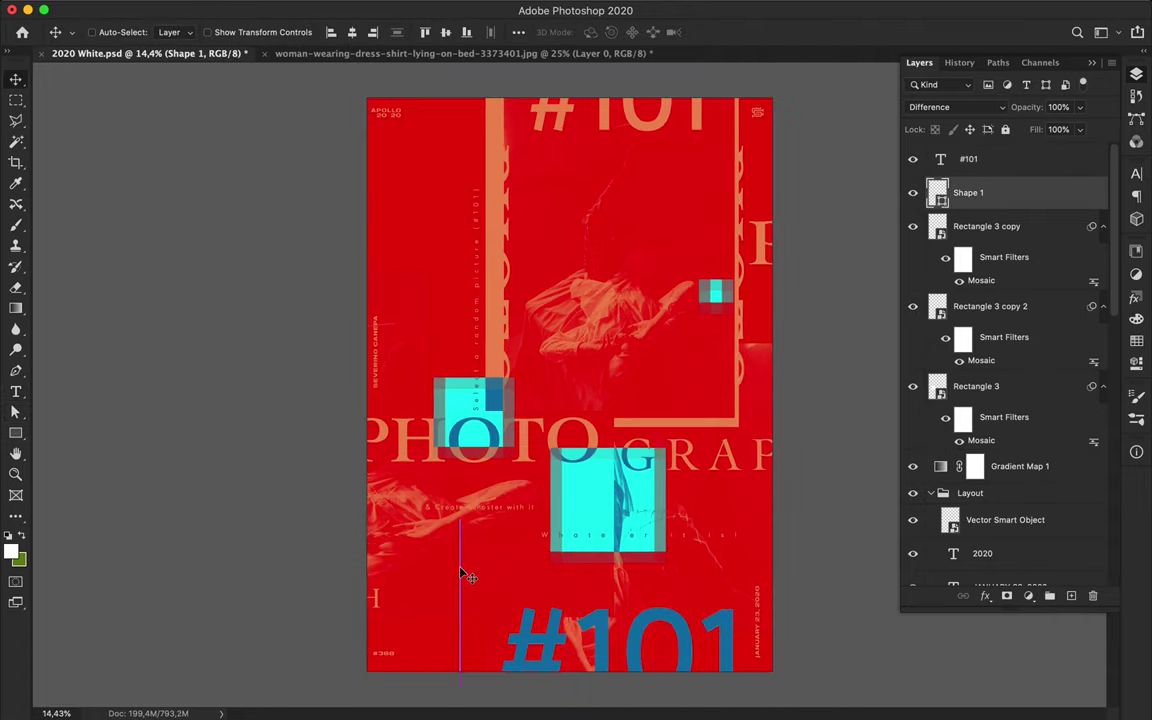
drag(461, 573, 740, 524)
key(ctrl+t)
drag(665, 411, 915, 530)
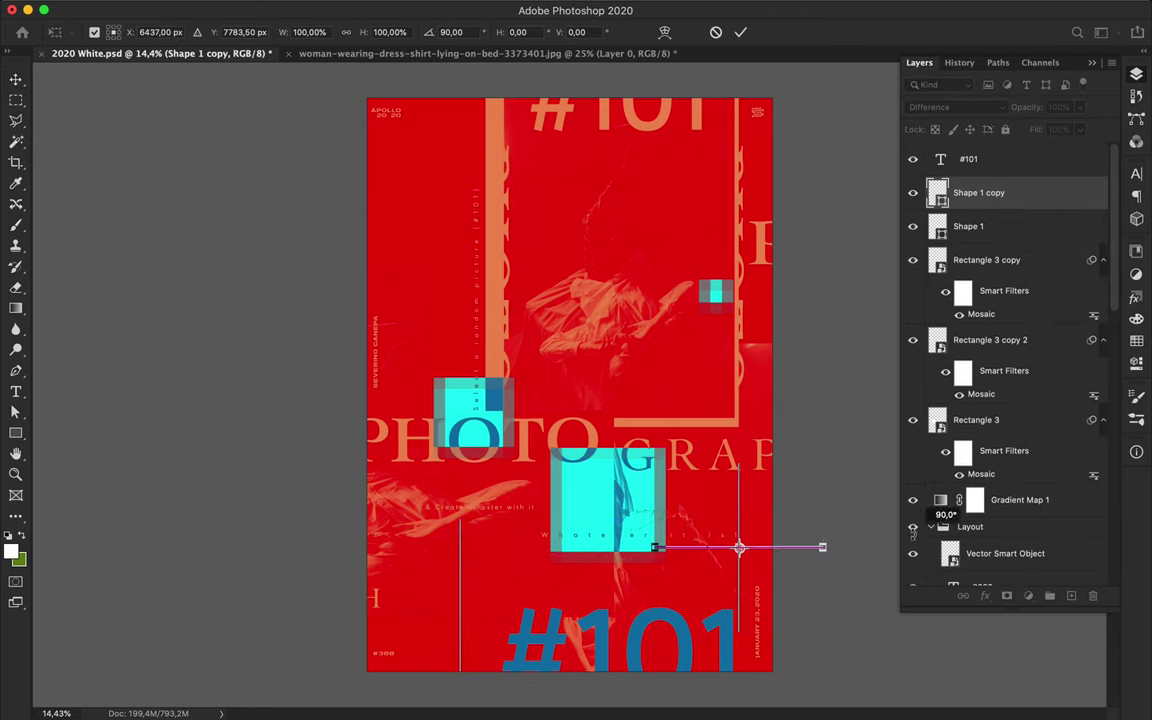
key(Return)
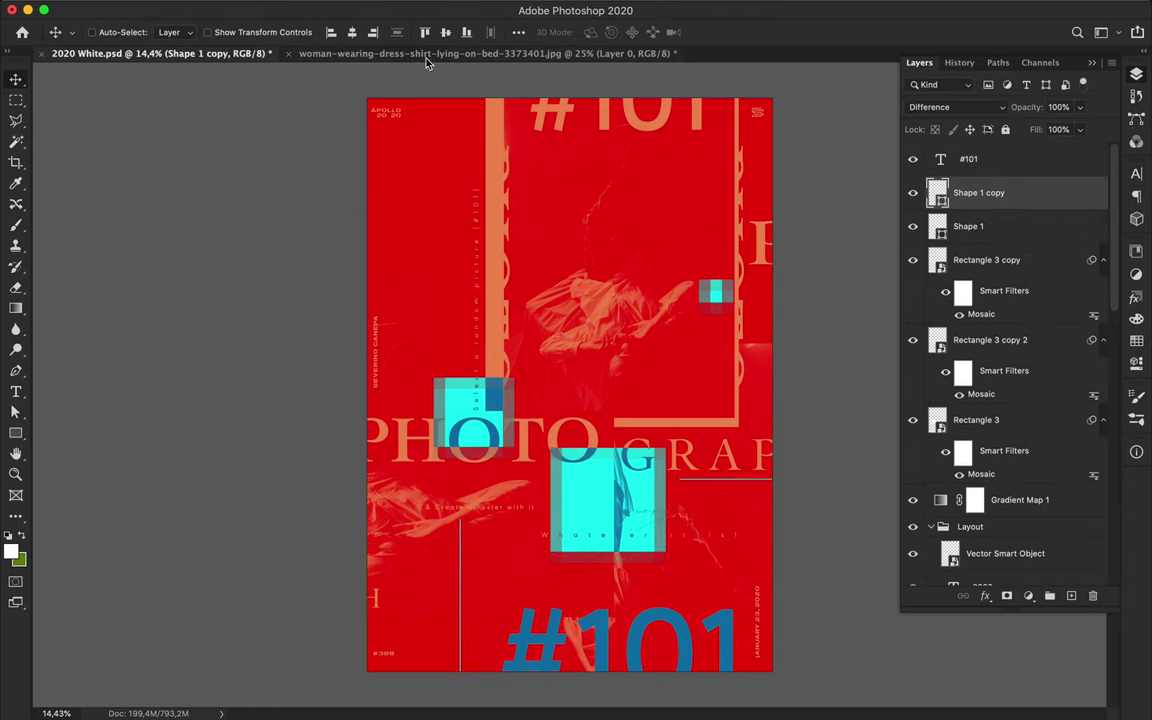
Thicken the bar's stroke width to 50 pt
key(a)
click(340, 31)
text(50)
key(Return)
Position the cyan #101 so it overlaps the orange #101 at the lower centre
key(v)
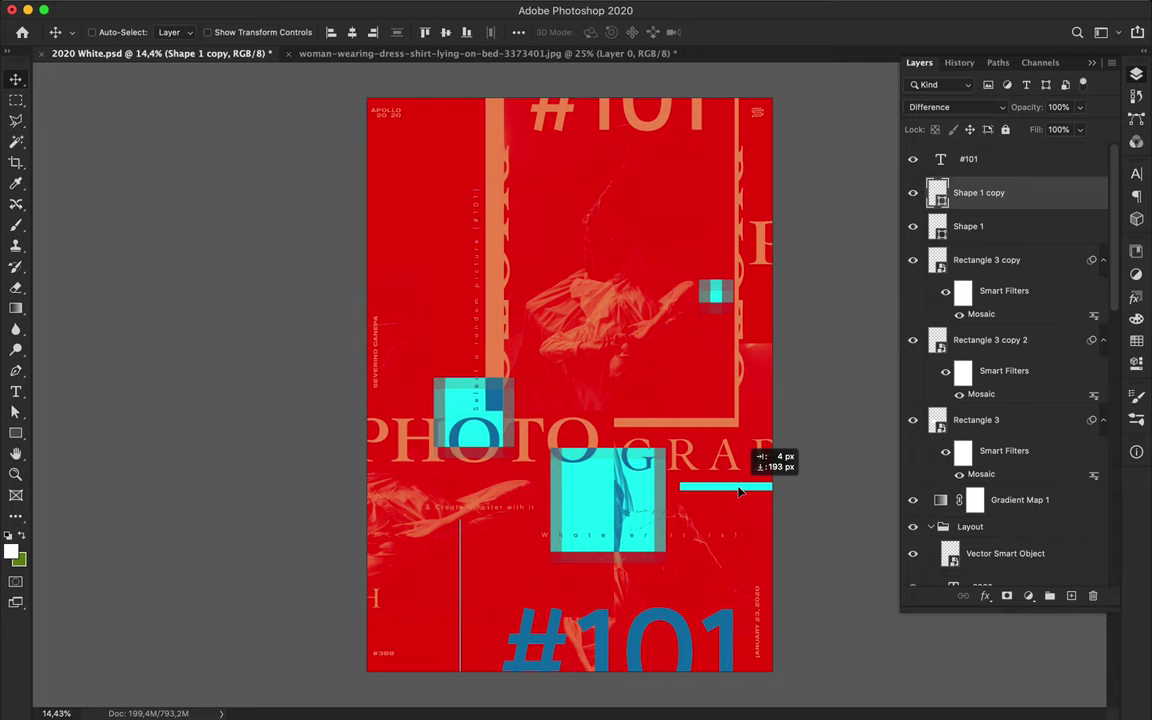
double_click(683, 640)
key(Escape)
key(v)
drag(635, 681, 630, 664)
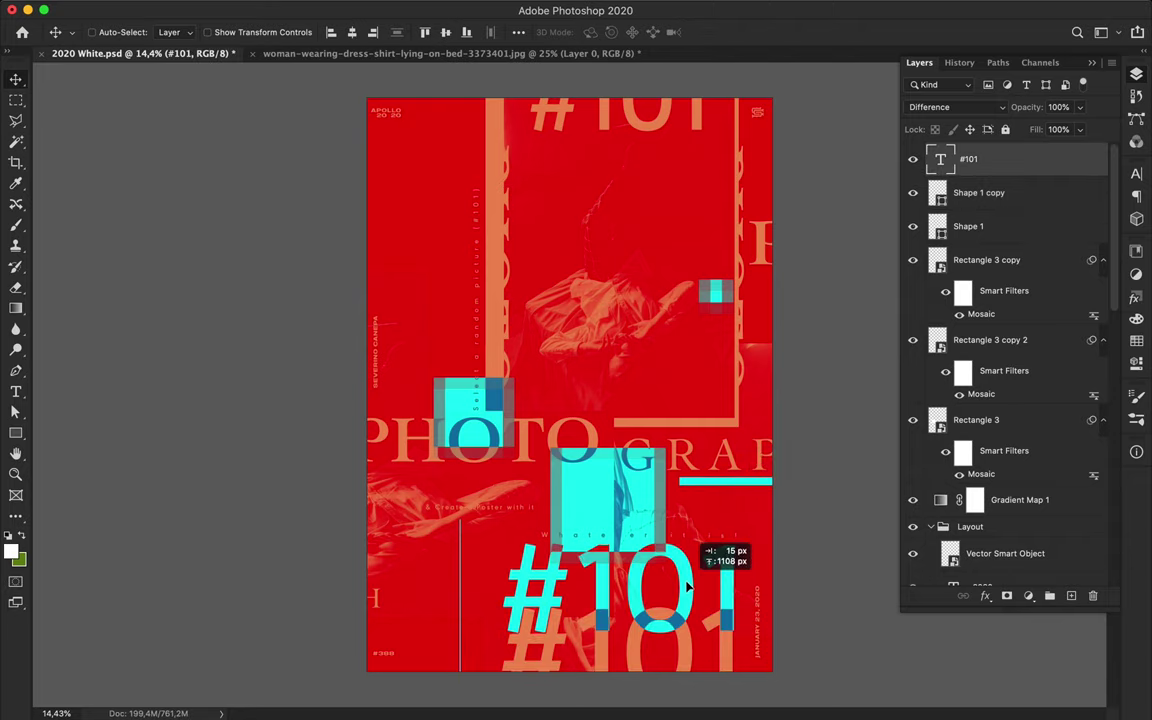
mouse_move(585, 665)
mouse_down()
mouse_move(585, 605)
mouse_move(570, 592)
mouse_up()
key(ctrl+t)
key(Return)
drag(587, 562, 603, 648)
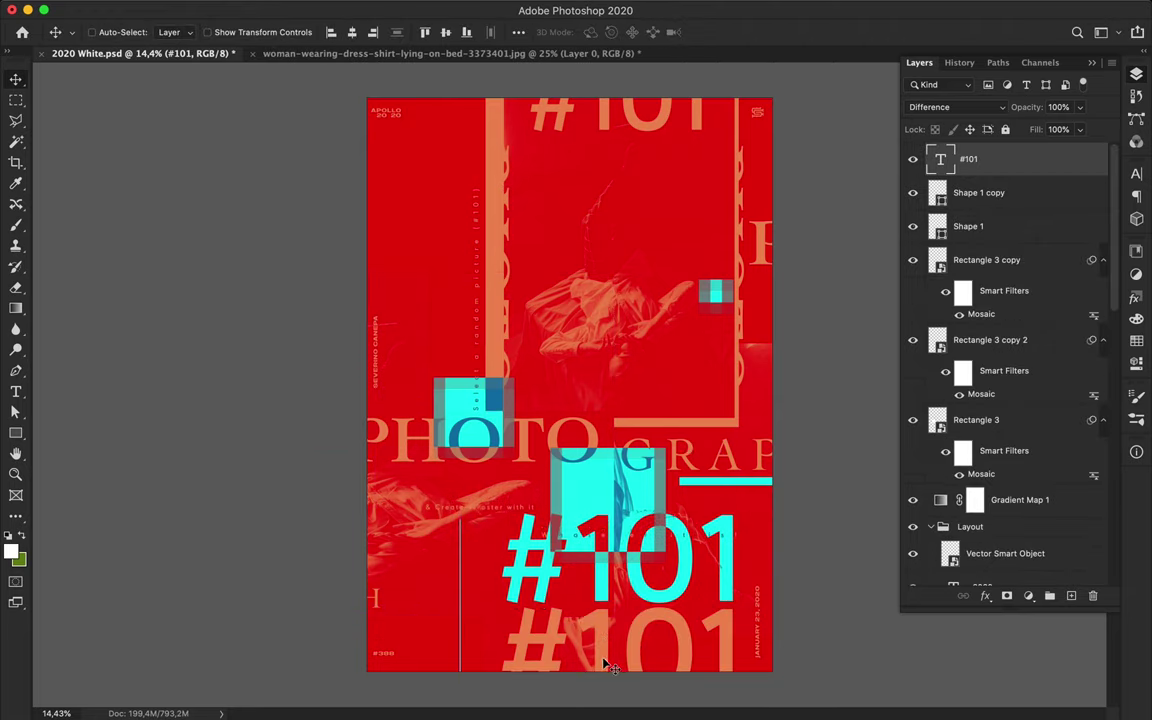
drag(603, 648, 602, 675)
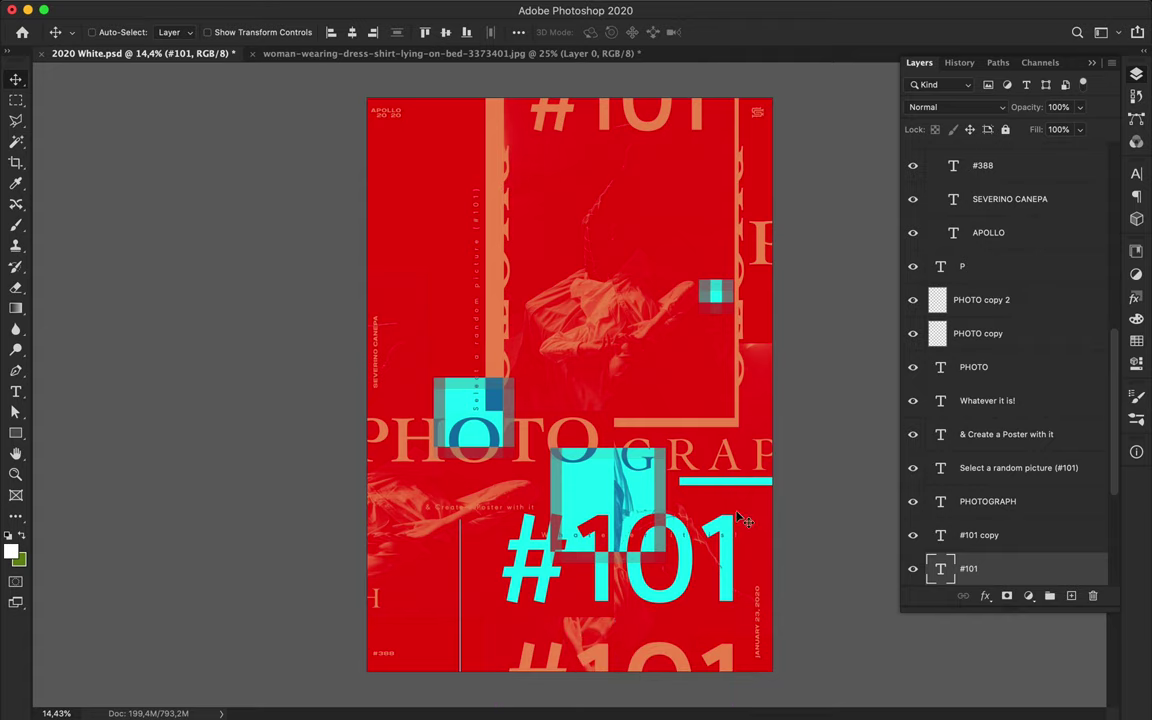
drag(735, 487, 738, 490)
Nudge the cyan bar beneath GRAP slightly to the left
key(a)
click(322, 32)
key(v)
drag(728, 481, 718, 485)
scroll(766, 501, up, 3)
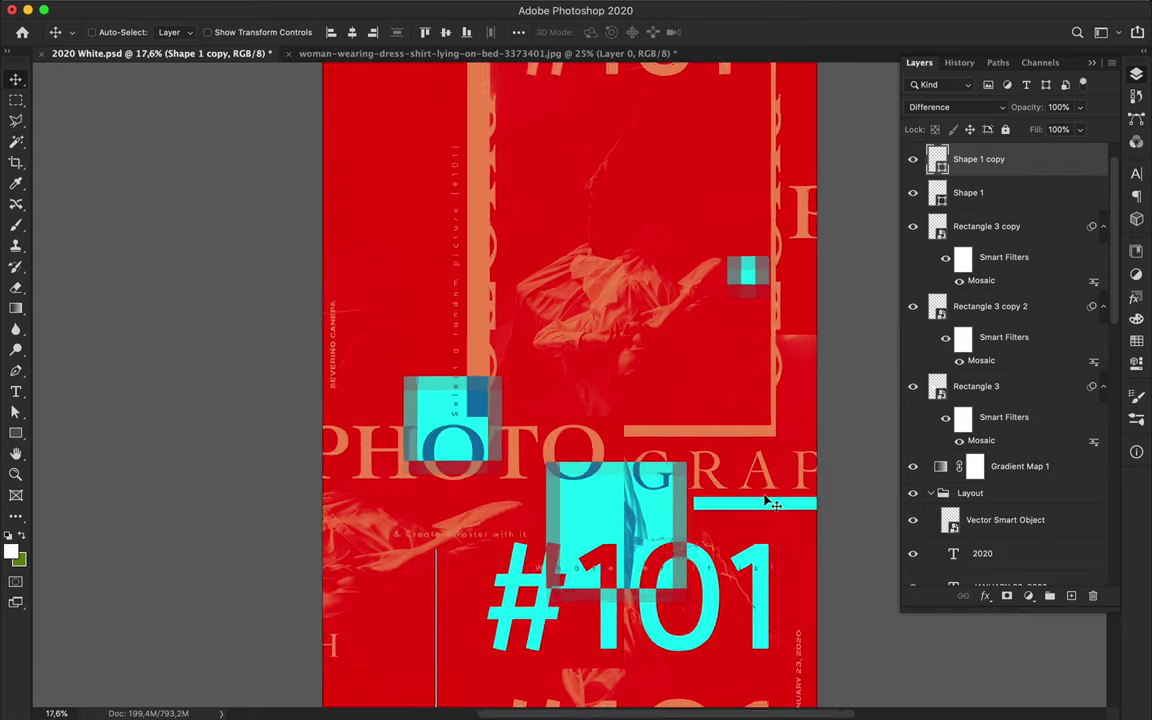
scroll(770, 503, up, 2)
scroll(770, 503, up, 2)
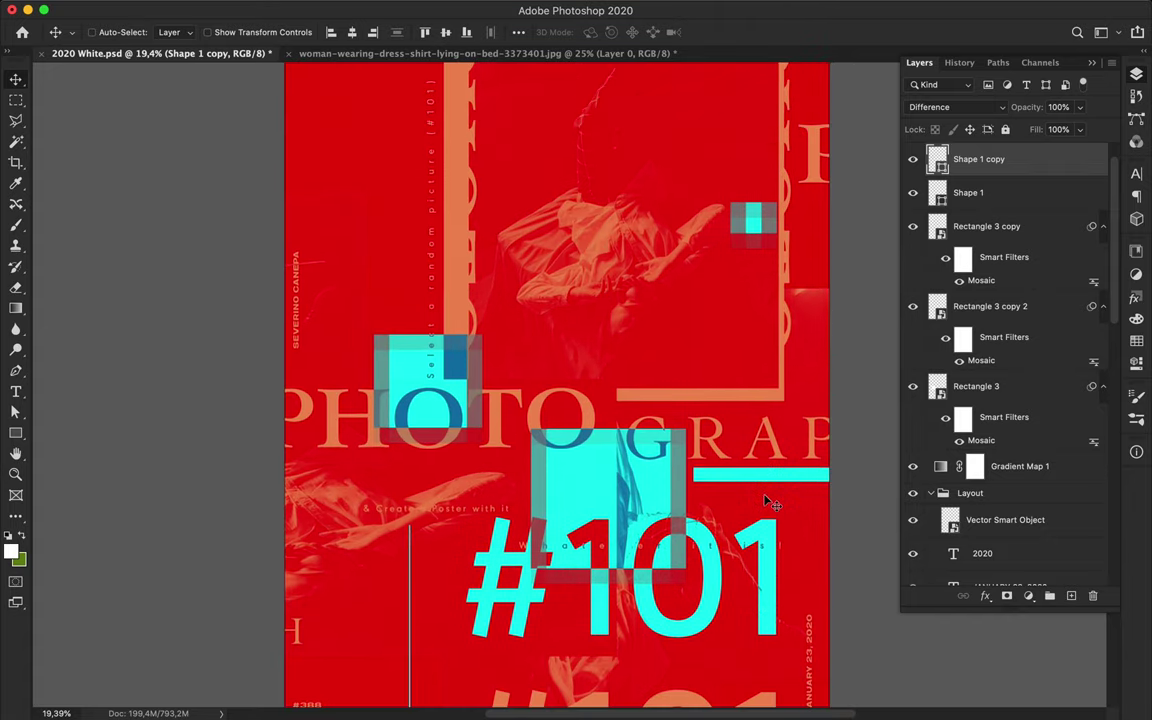
scroll(770, 503, down, 5)
click(508, 415)
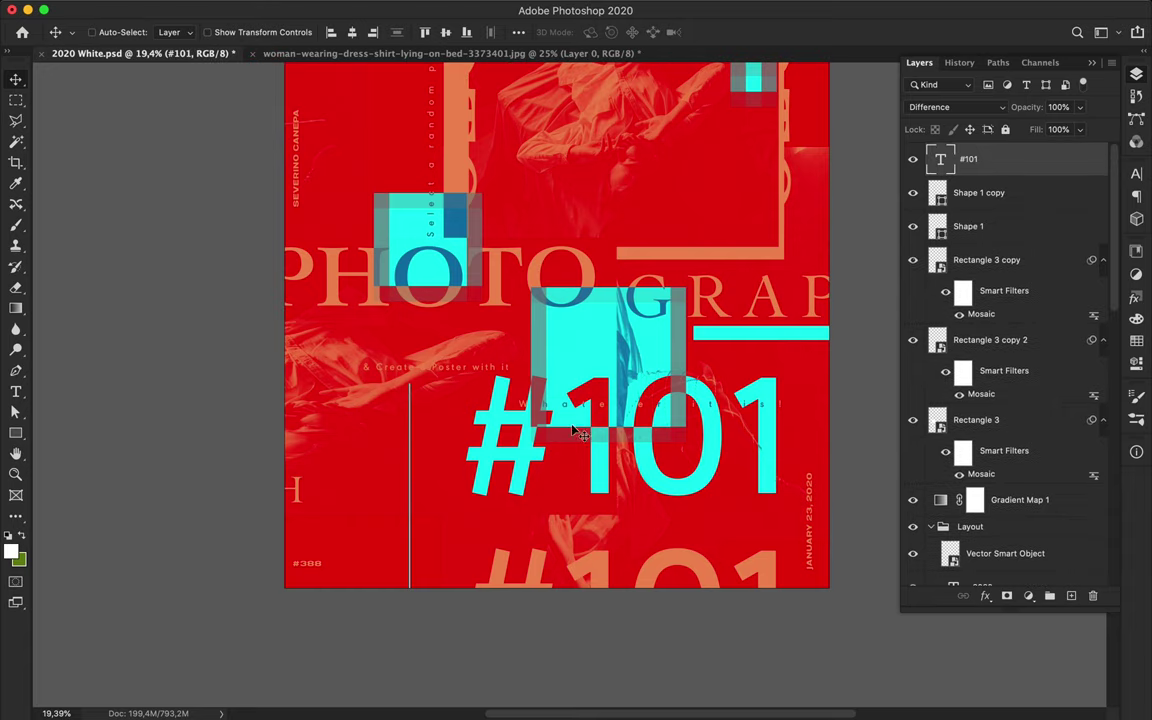
scroll(508, 415, up, 2)
Copy the cyan bar to the left edge above PHOTO and set its stroke to 124 pt
drag(802, 386, 252, 304)
scroll(252, 304, down, 1)
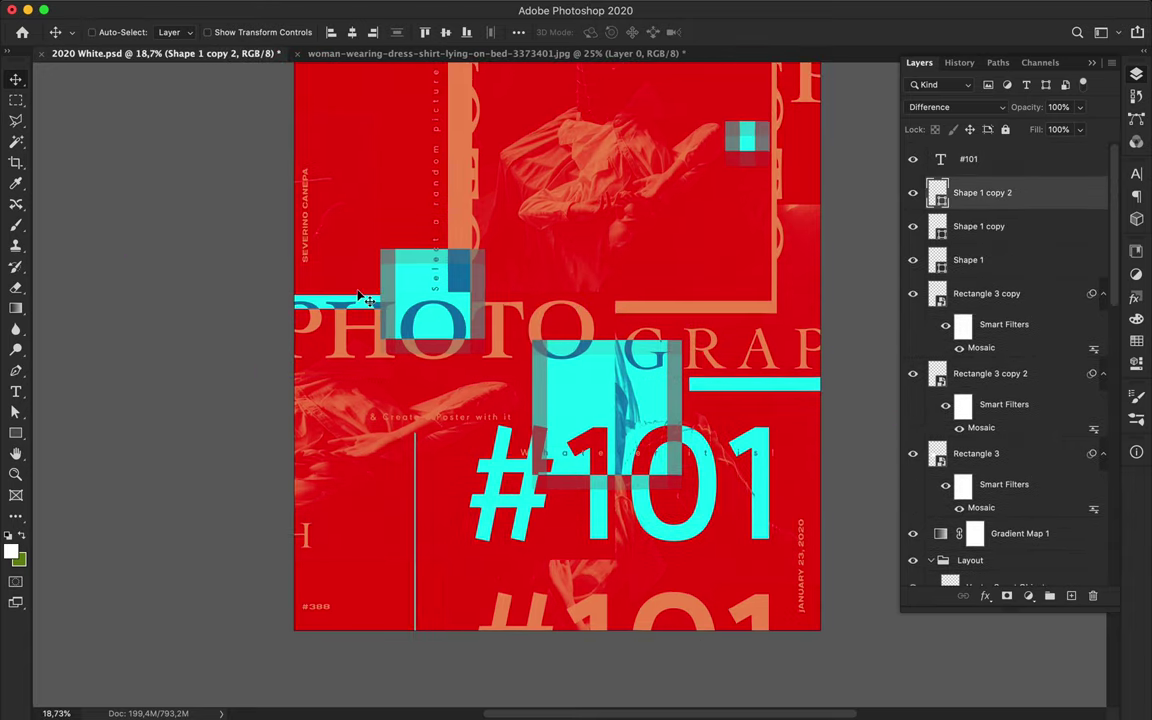
key(a)
click(346, 32)
text(124)
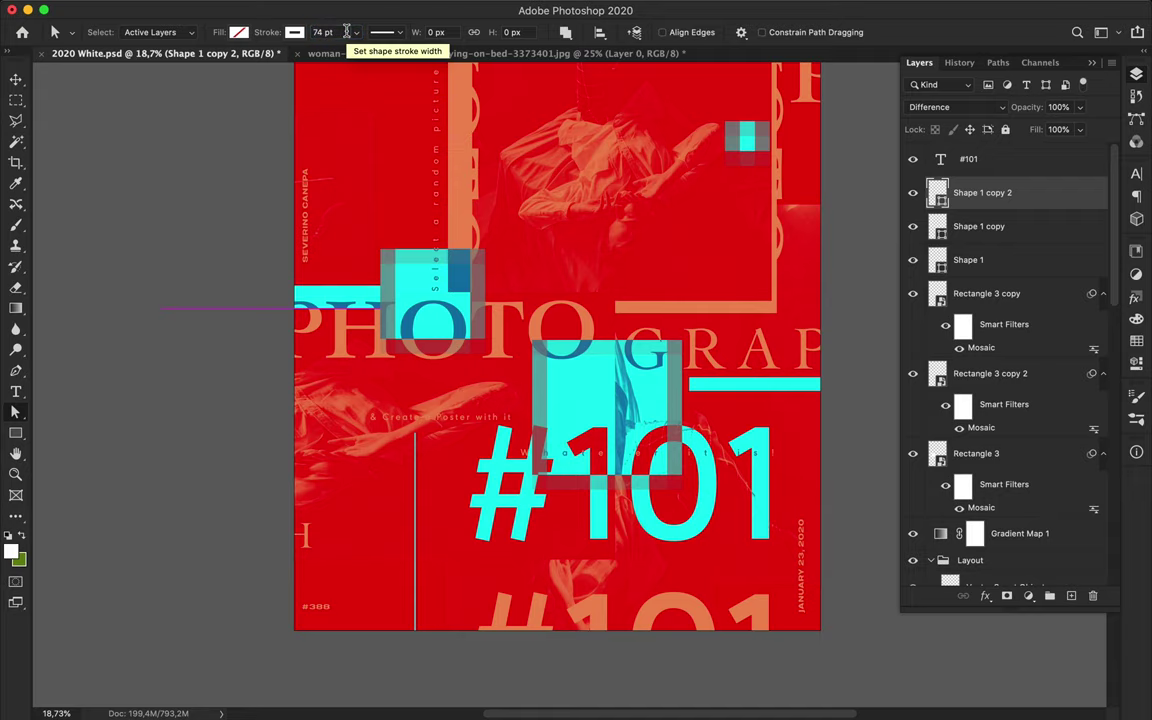
key(Return)
Return to the Move tool and scroll through the layers to review the new bar
scroll(325, 102, down, 2)
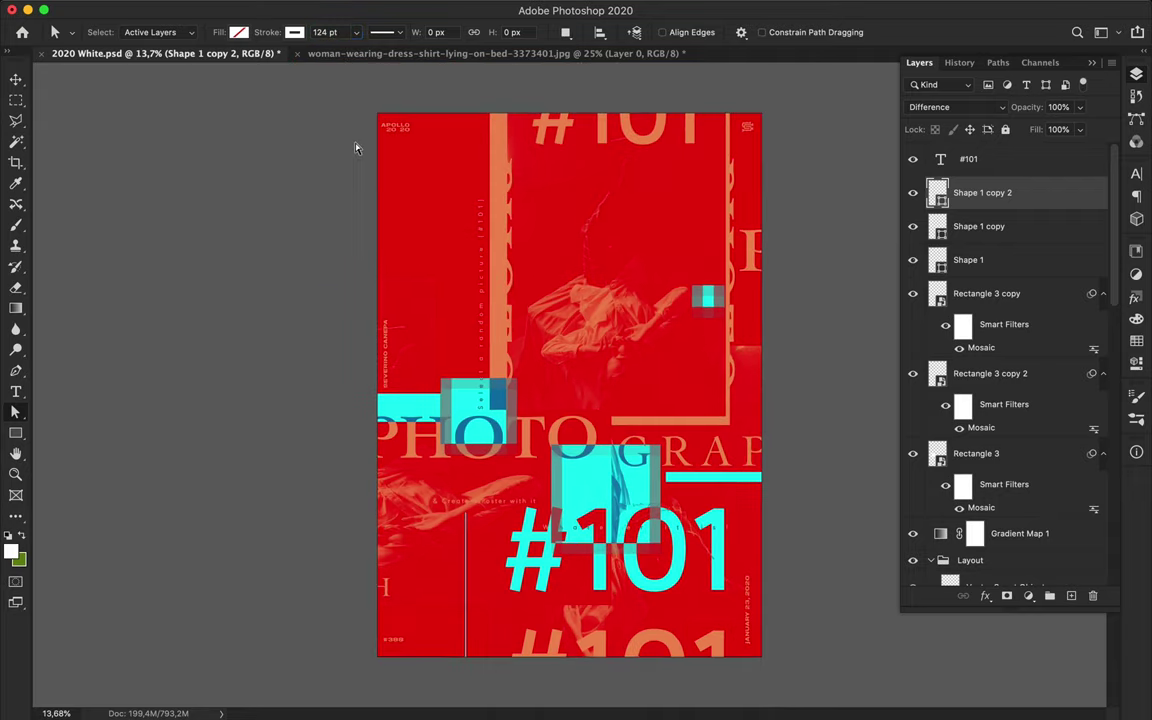
key(v)
scroll(345, 183, up, 3)
scroll(467, 252, down, 2)
scroll(467, 252, up, 3)
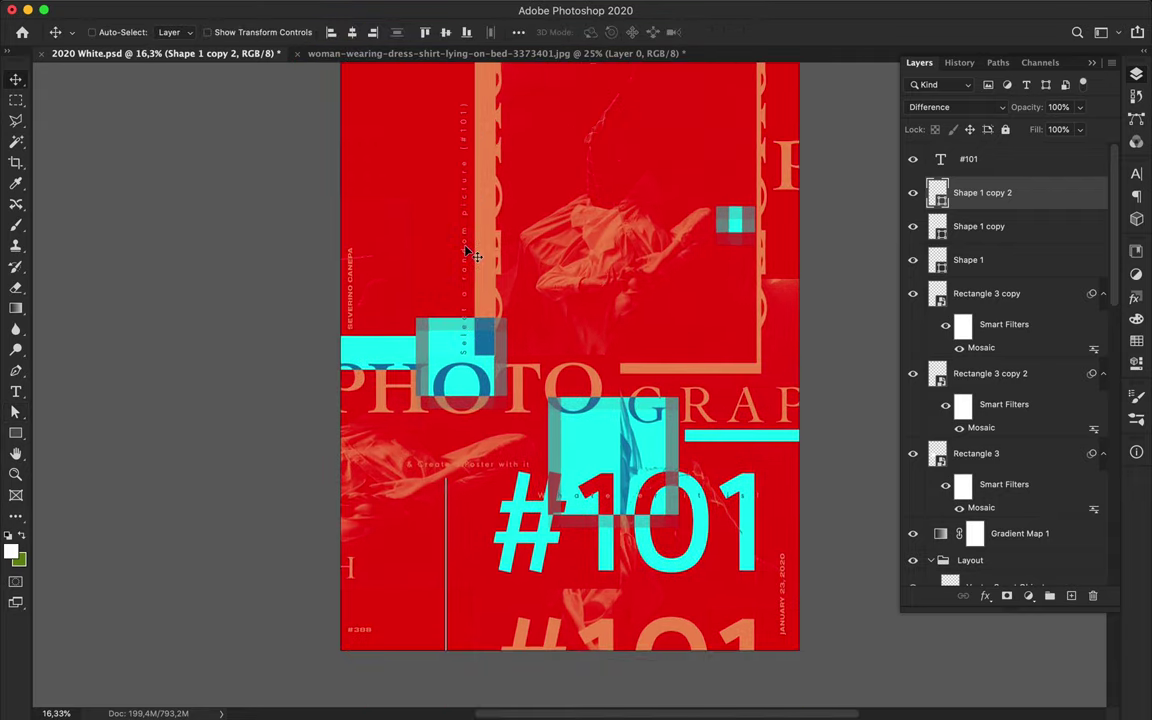
scroll(467, 252, down, 1)
scroll(467, 252, down, 1)
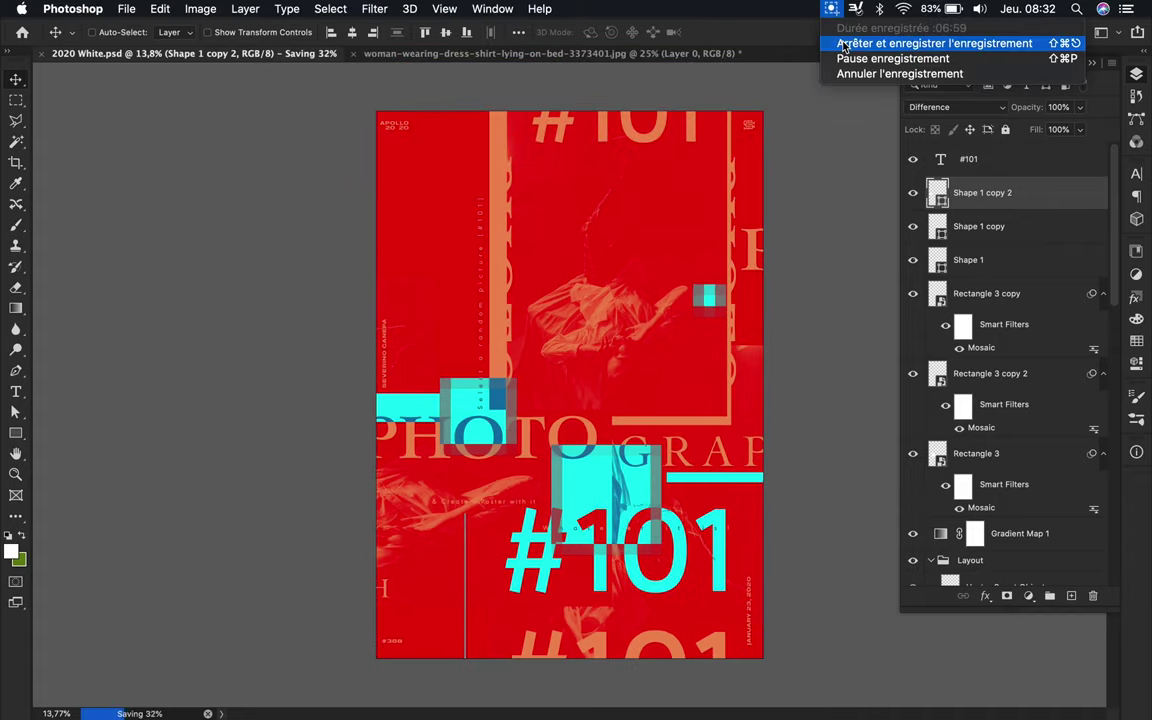